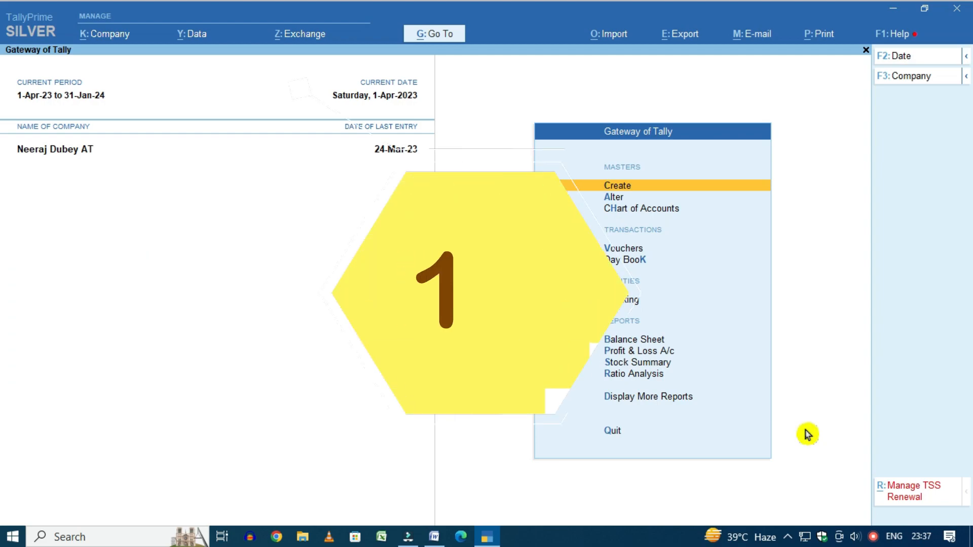
Open the Company Features Alteration screen from the Gateway of Tally with F11
key("F11")
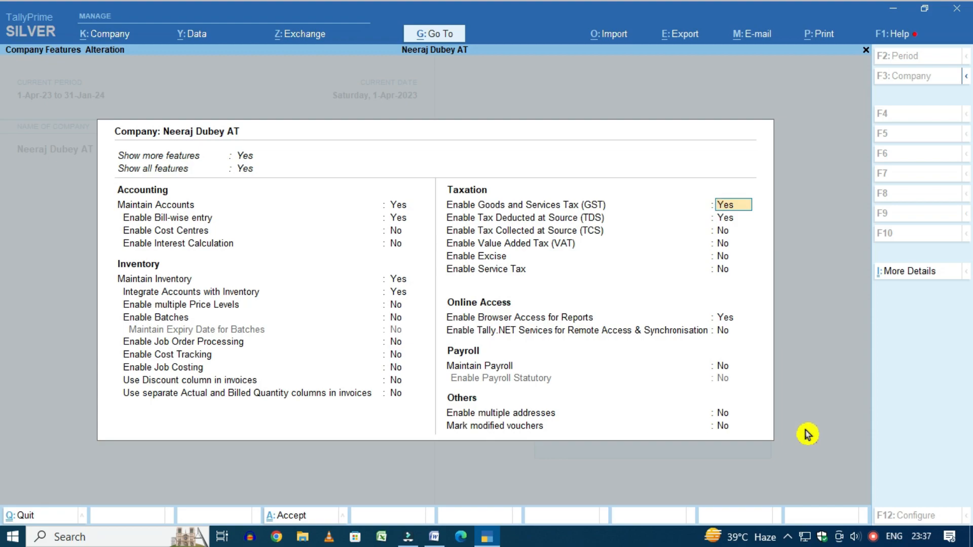
Accept the GST settings and keep Enable TDS at Yes to reach the deductor details
key("Return")
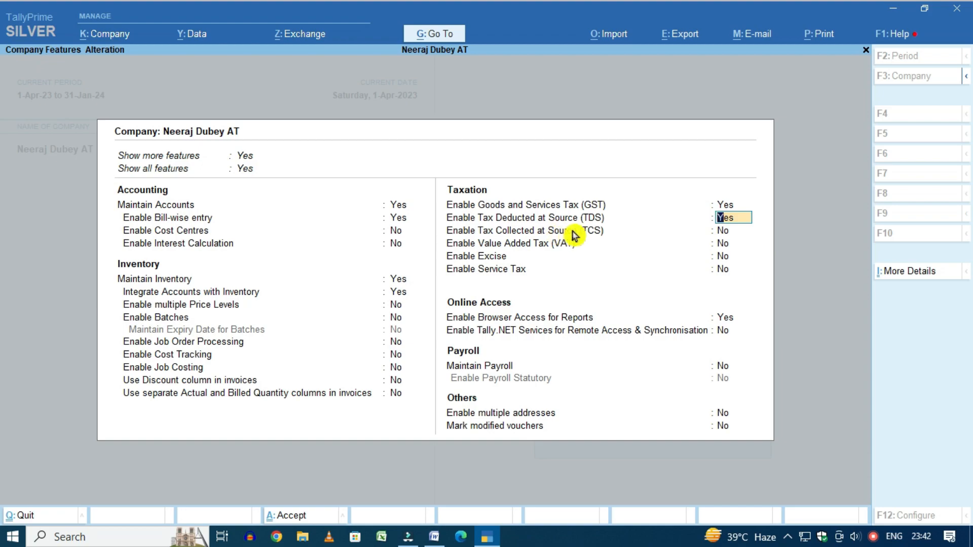
key("Return")
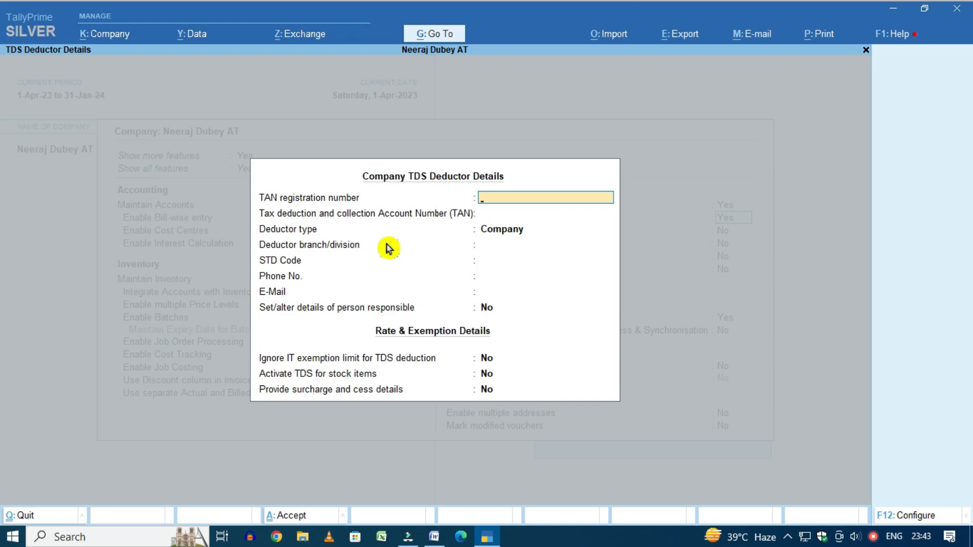
Enter the company's TAN in both TAN fields and keep Company as deductor type
type("AAAA12345A")
key("Return")
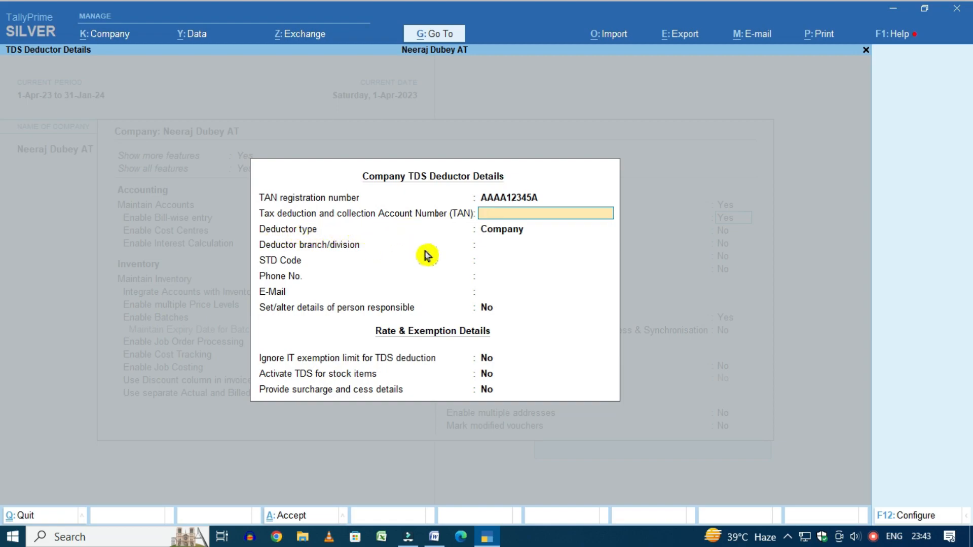
key("ctrl")
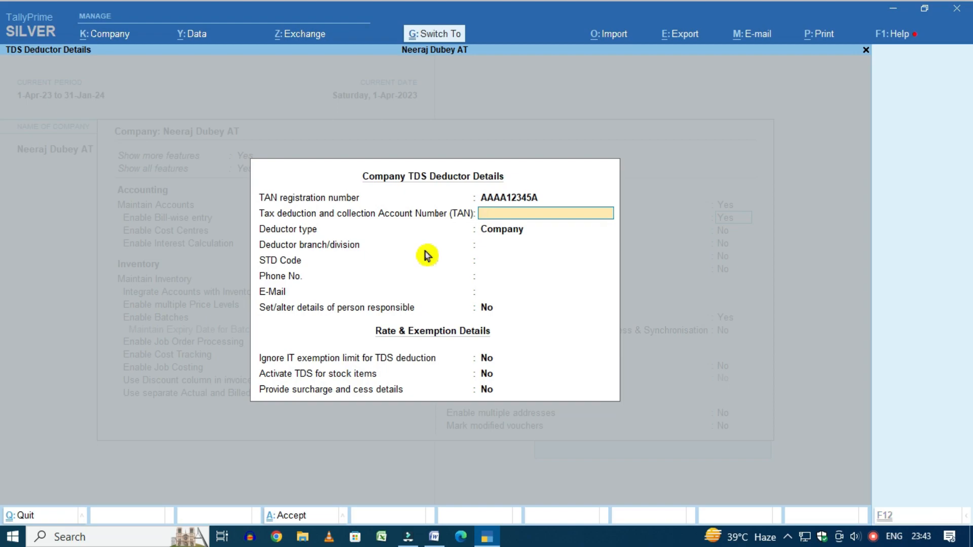
type("AAAA12345A")
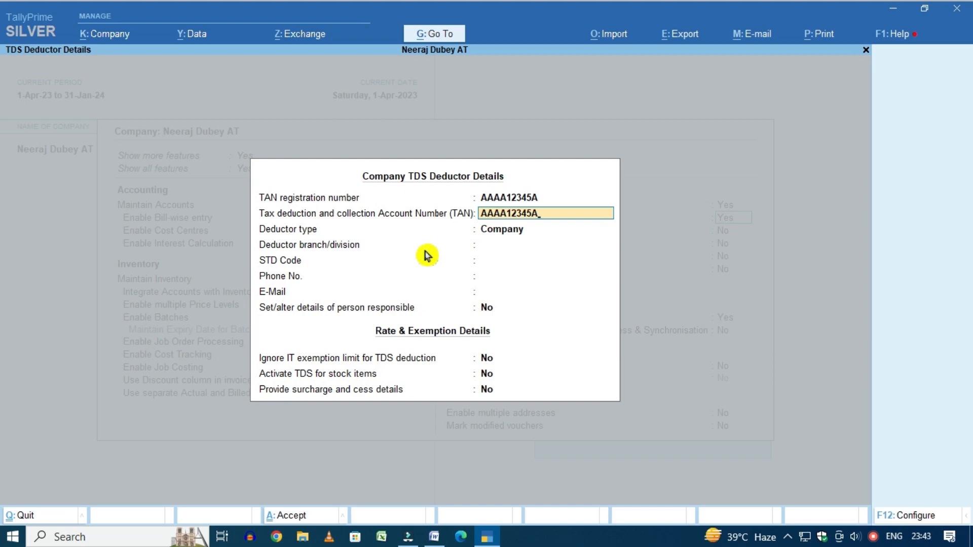
key("Return")
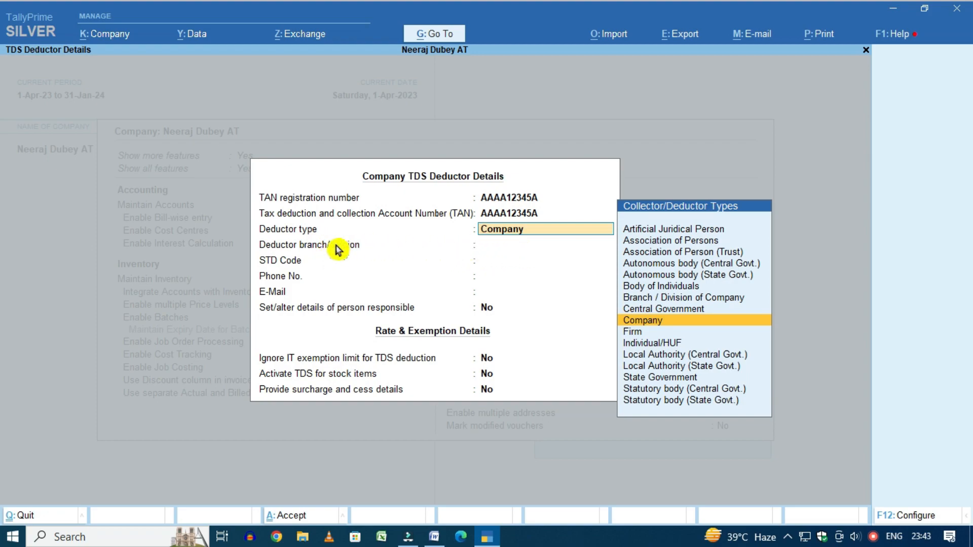
key("Down")
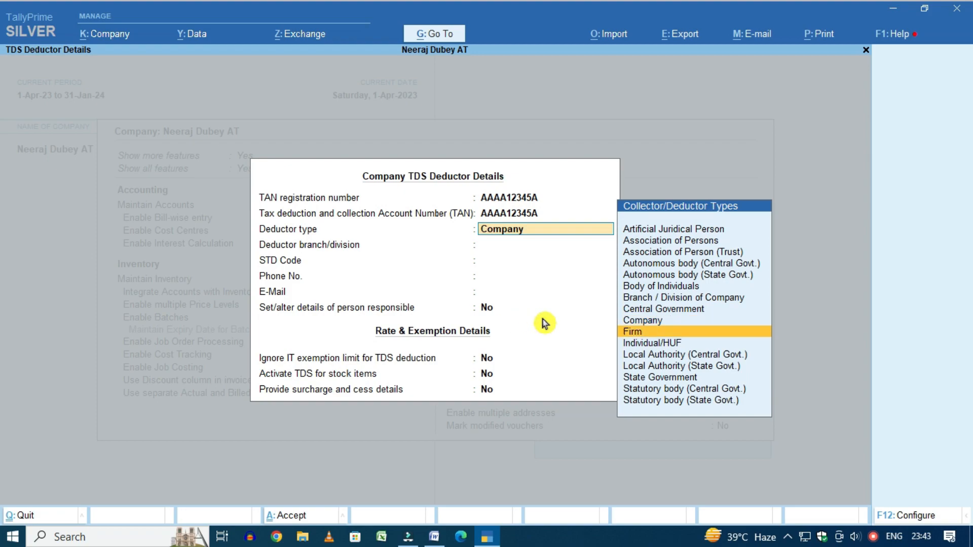
key("Down")
key("Up")
key("Up")
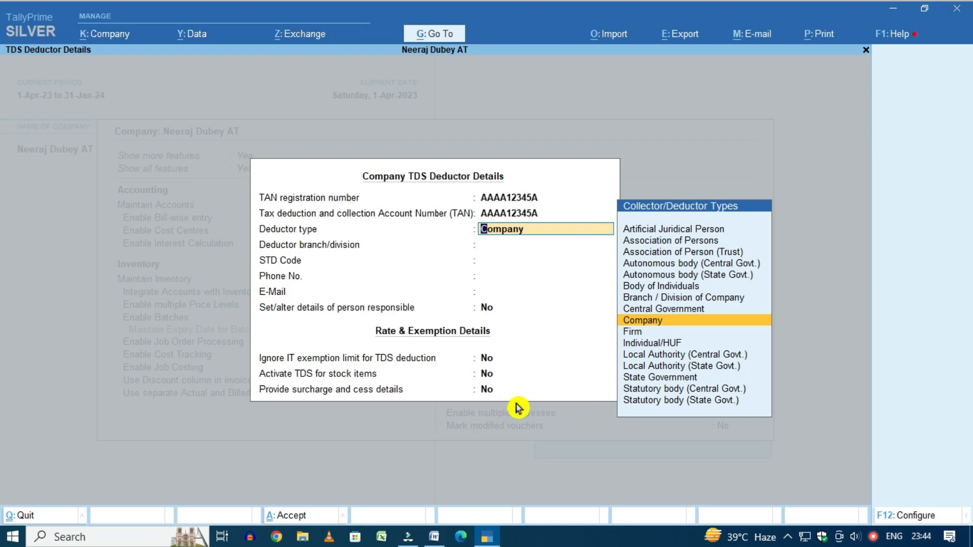
key("Return")
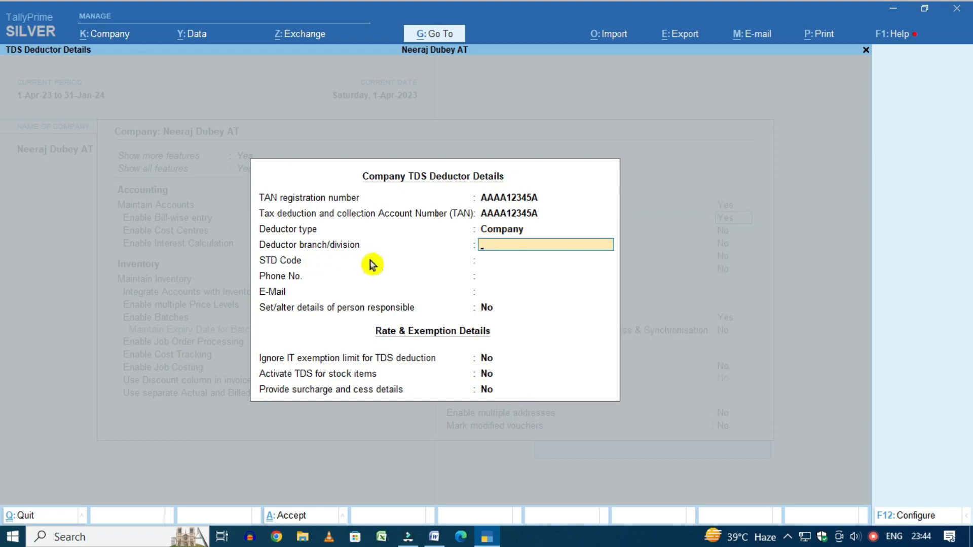
Set the deductor branch to Delhi, leave the phone fields blank, and enable person-responsible details
key("Return")
key("BackSpace")
type("Delhi")
key("Return")
key("Return")
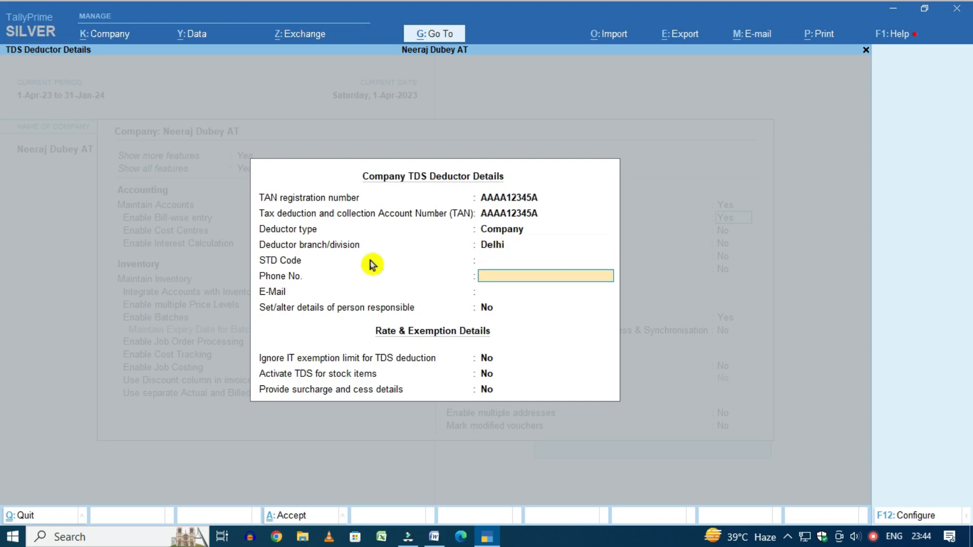
key("Return")
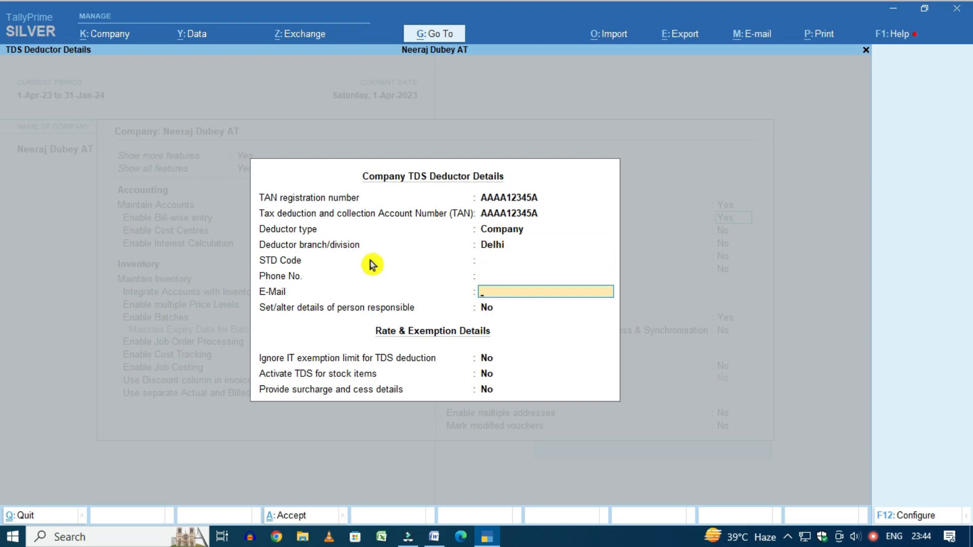
key("Return")
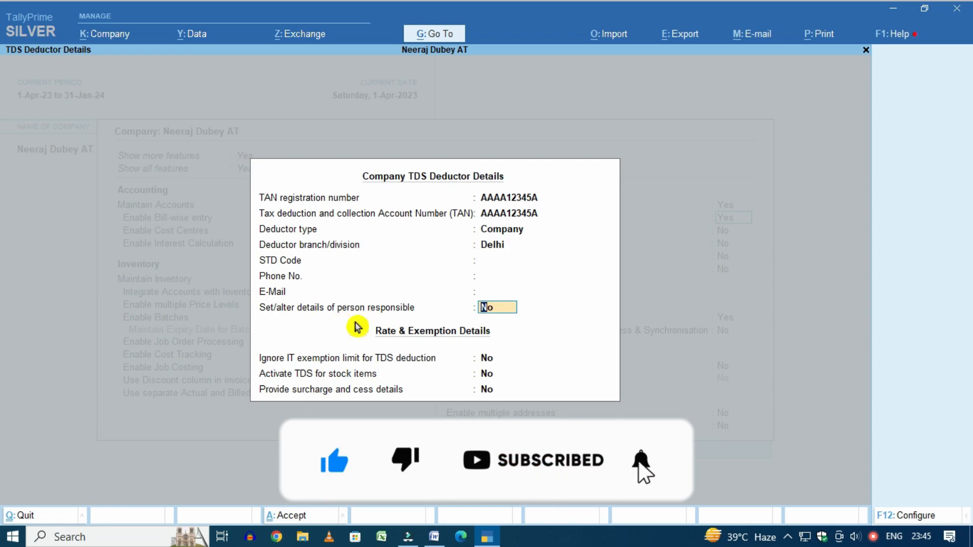
type("y")
key("Return")
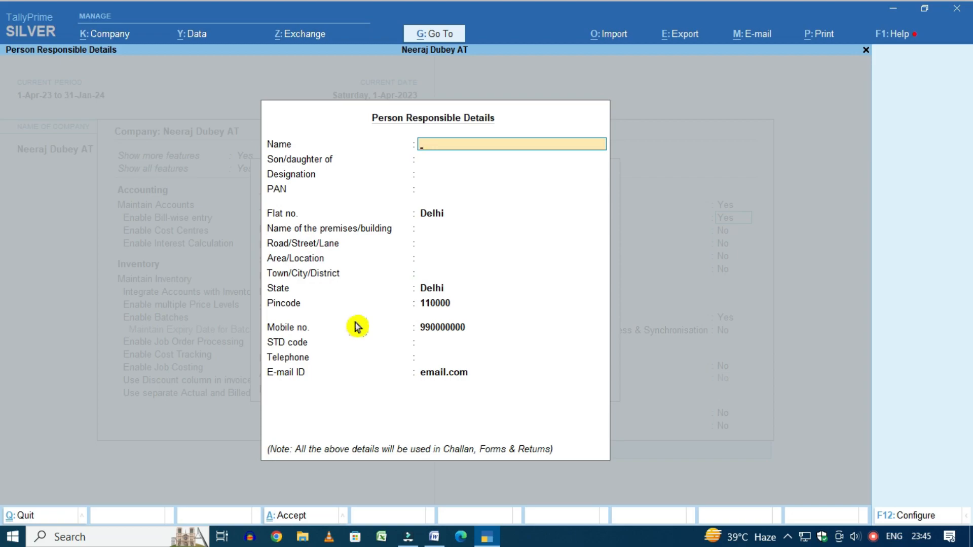
Enter the responsible person's name, parent's name, designation Manager and PAN
key("Return")
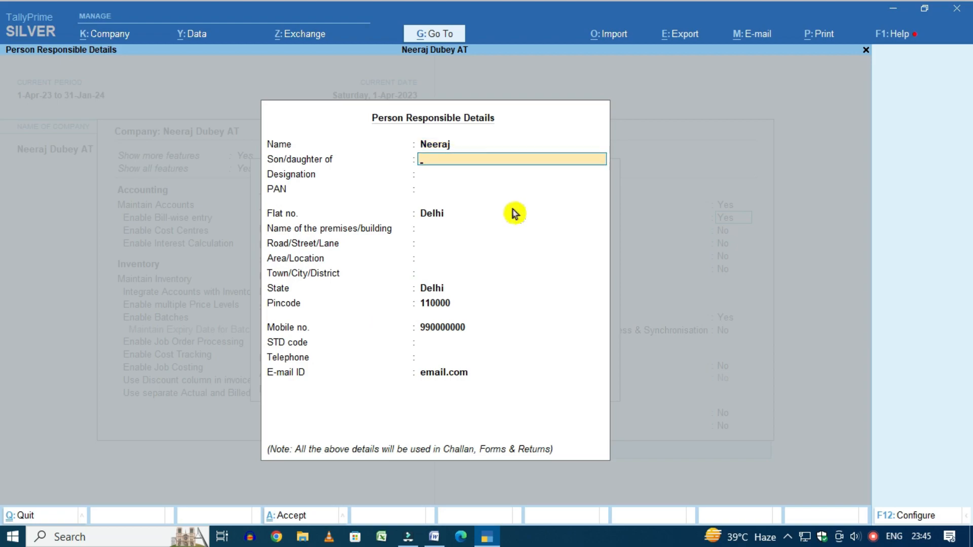
key("Return")
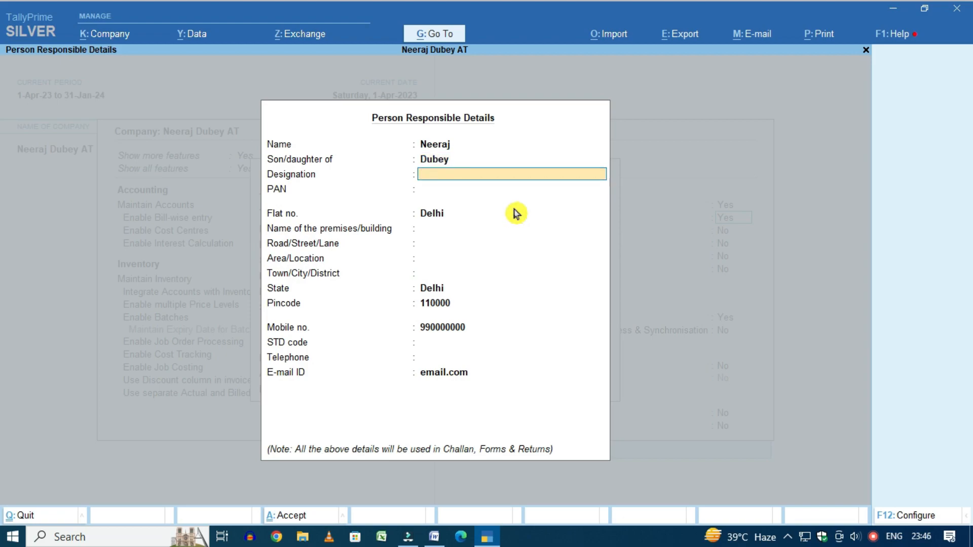
type("Manager")
key("Return")
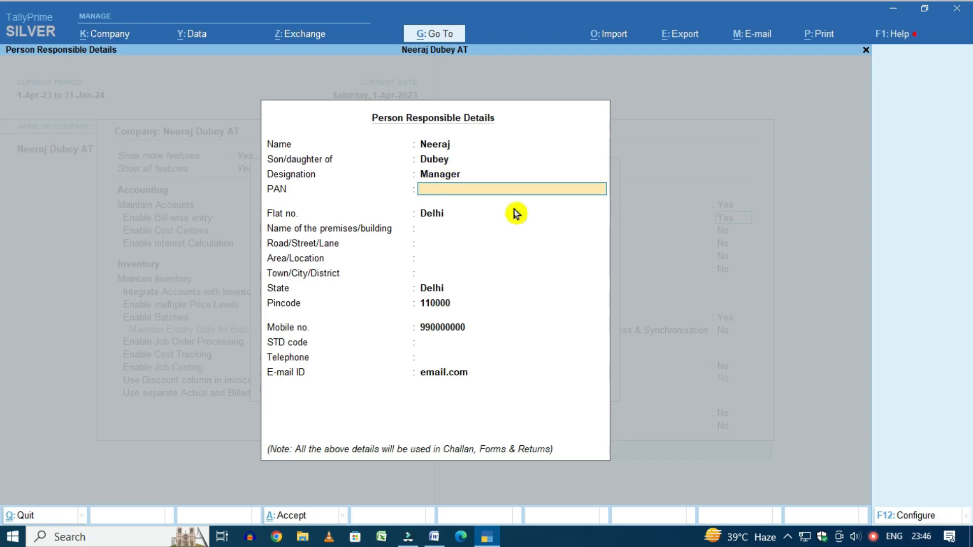
type("AAAAA1000S")
key("Return")
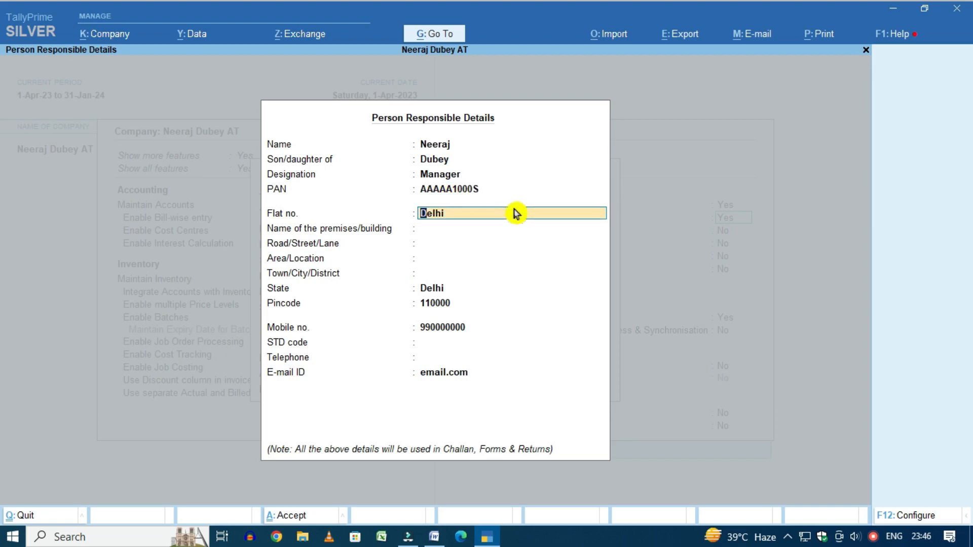
Enter flat number 100, skip the remaining contact fields, and save the person-responsible details
type("100")
key("Return")
key("Return")
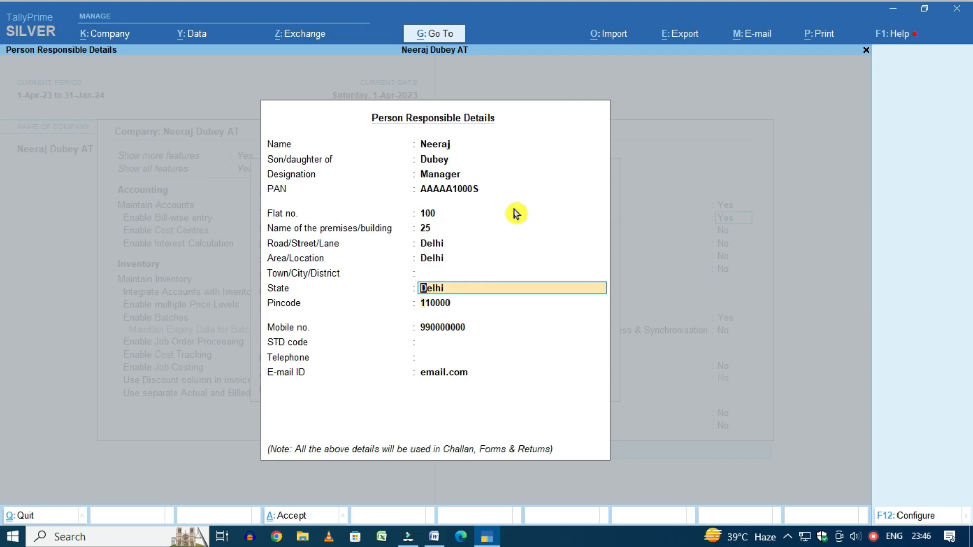
key("Return")
key("Return")
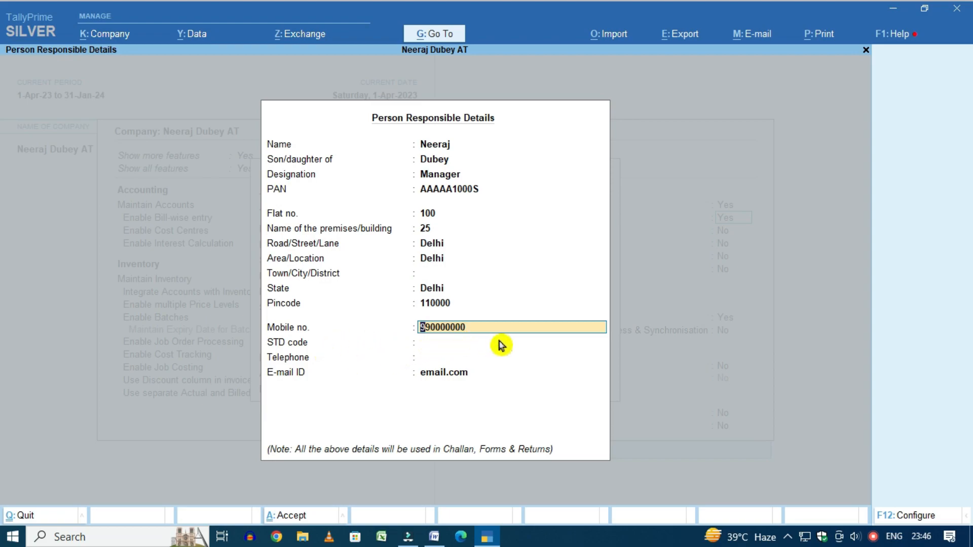
key("Return")
key("Return")
key("Return")
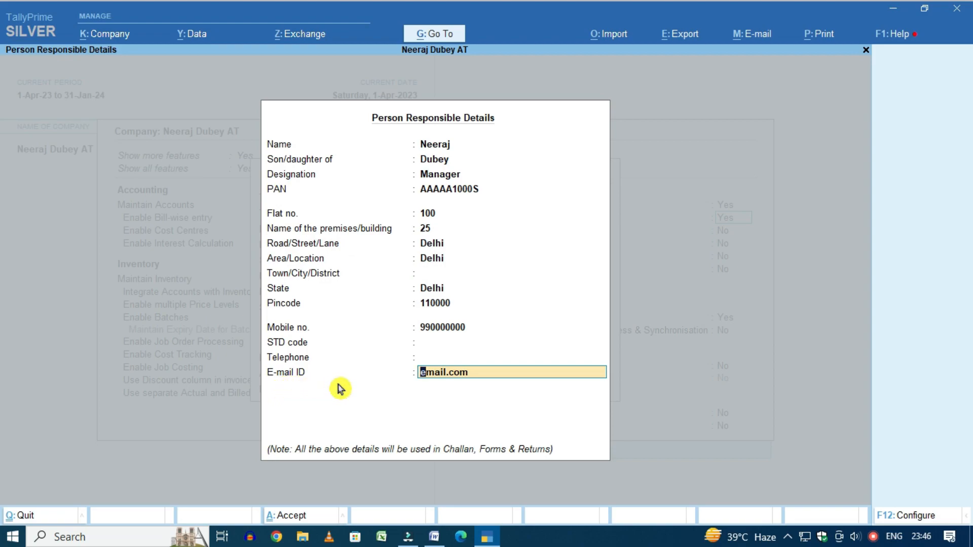
key("Return")
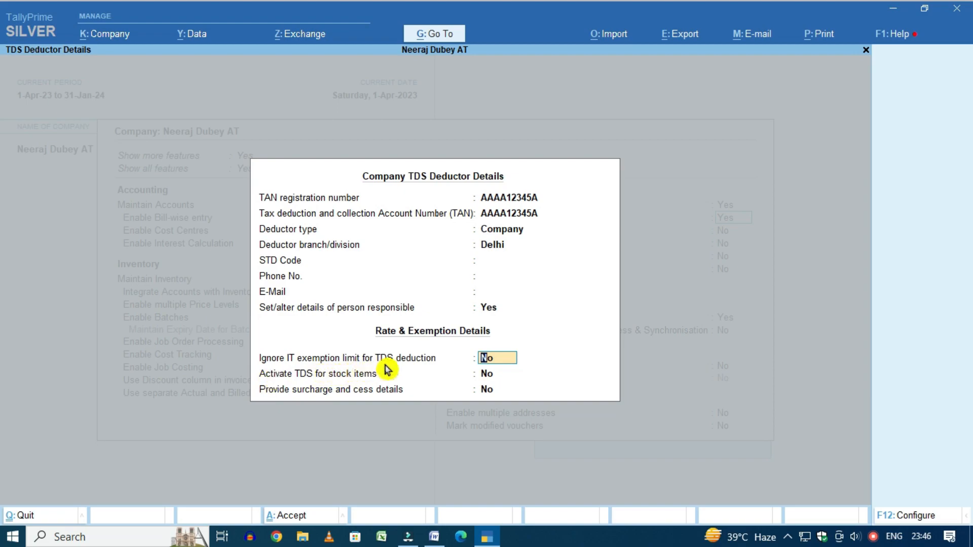
Accept the rate and exemption settings, save the company features, and switch to the Word TDS Chart
key("Return")
key("Return")
key("Return")
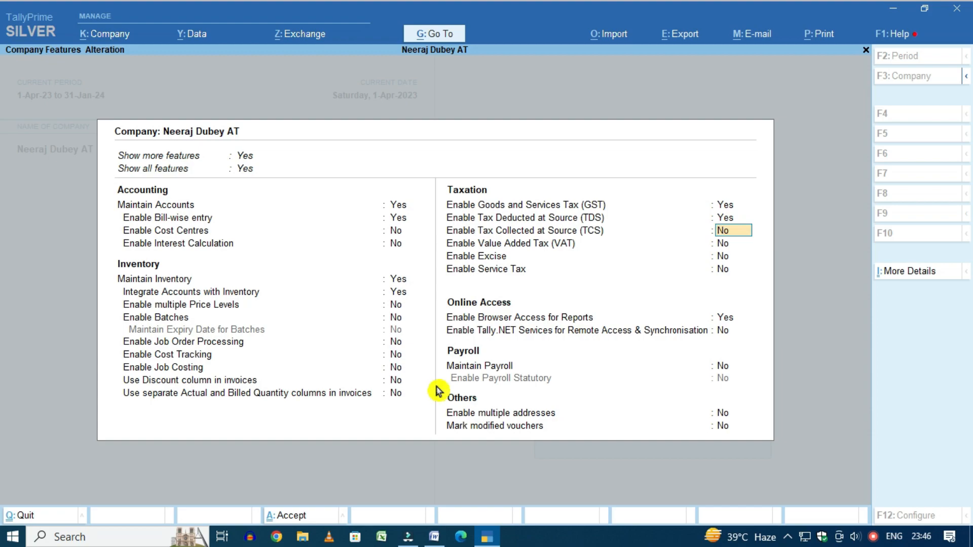
key("ctrl+a")
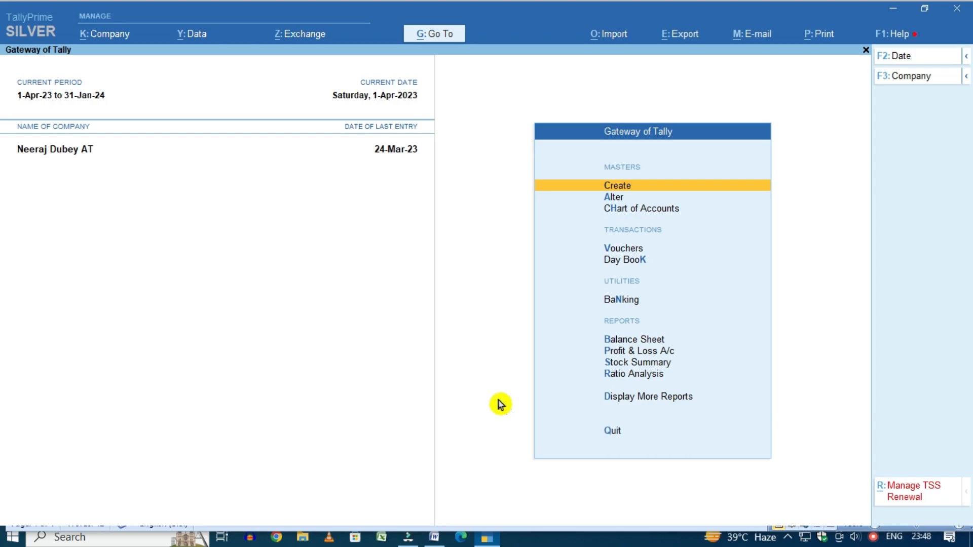
key("alt+Tab")
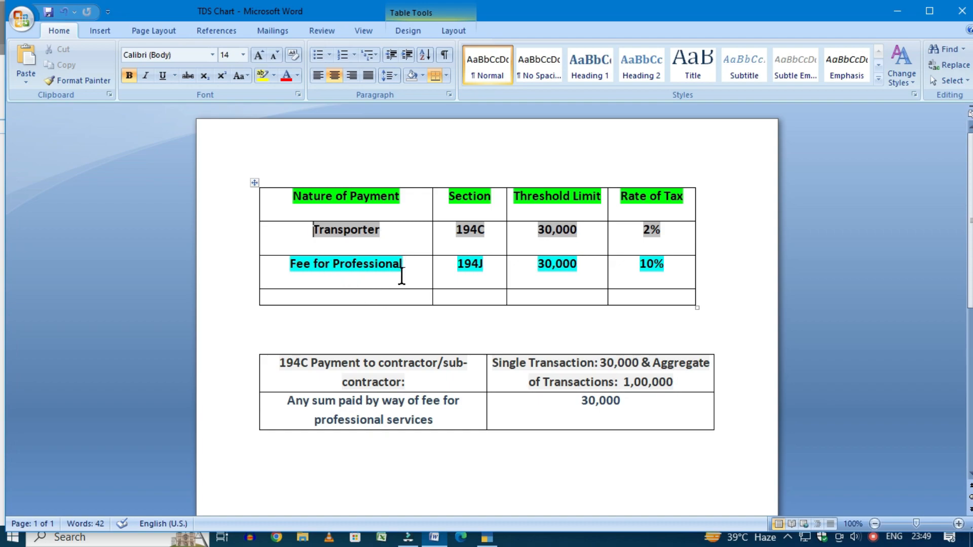
Review the Fee for Professional (194J, 10%) row in the TDS Chart, then return to TallyPrime
left_click(283, 267)
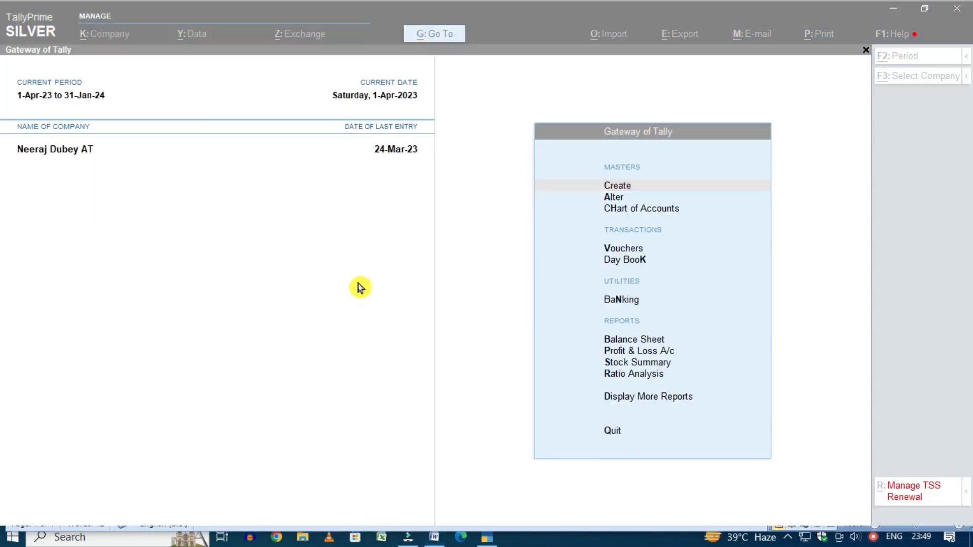
key("alt+Tab")
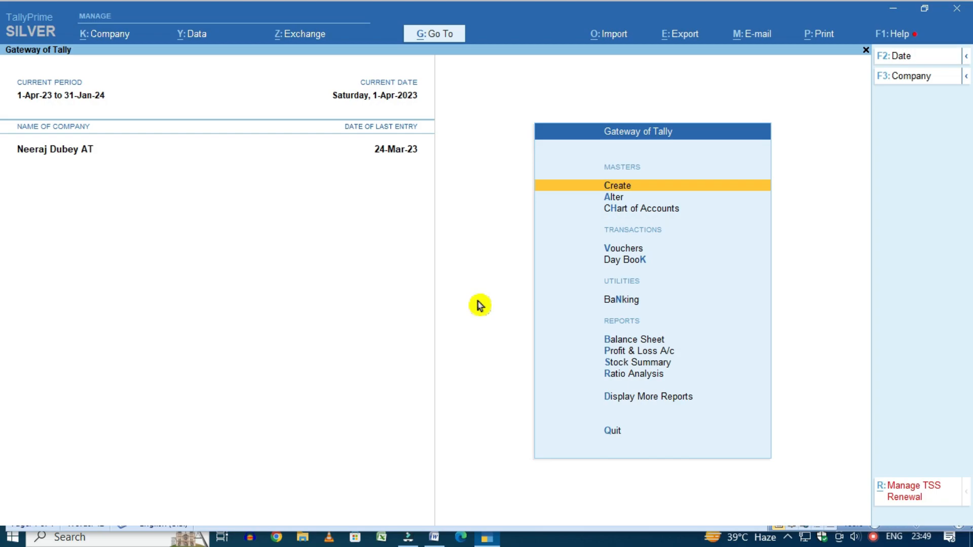
Create ledger 'TDS on Transporter 194c' under Duties & Taxes with duty type TDS
key("Return")
key("Down")
key("Return")
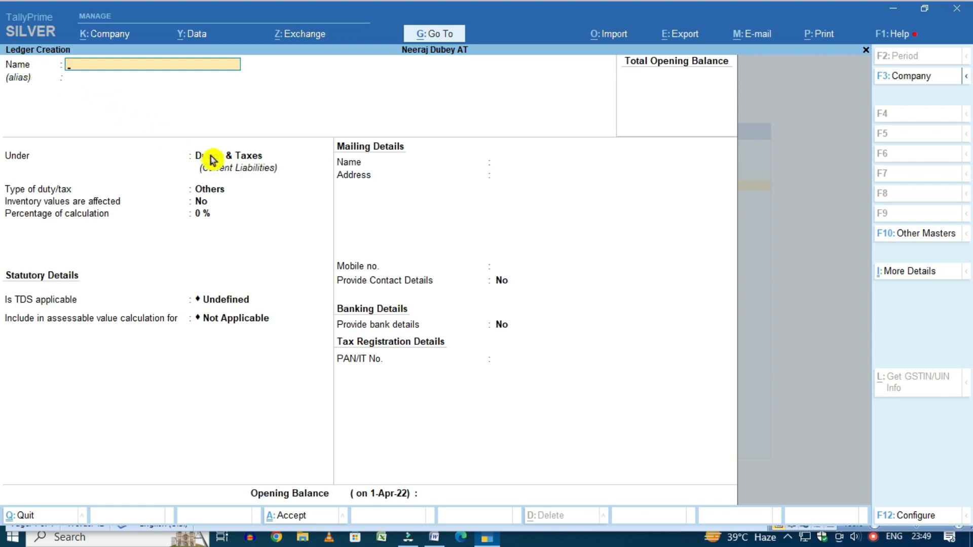
type("TDS on Transporter")
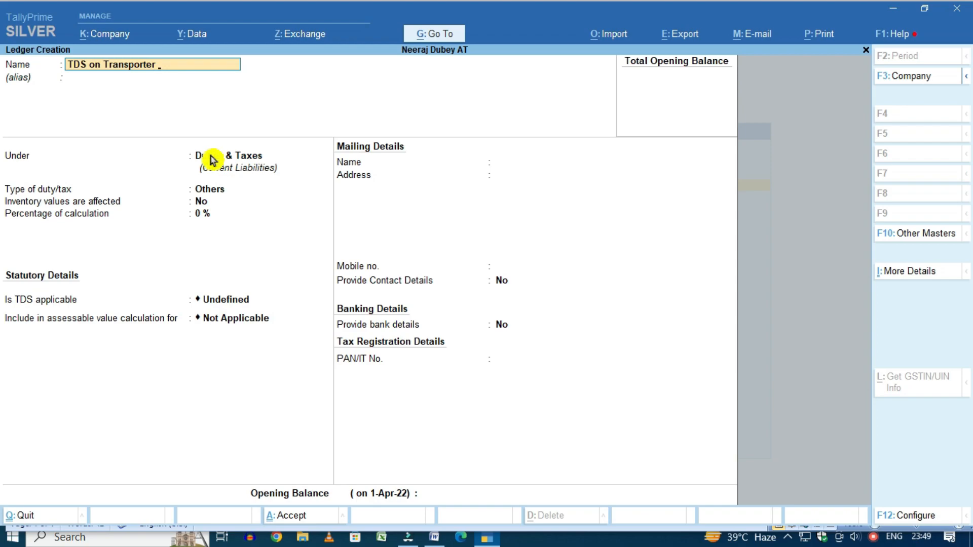
type("194c")
left_click(210, 160)
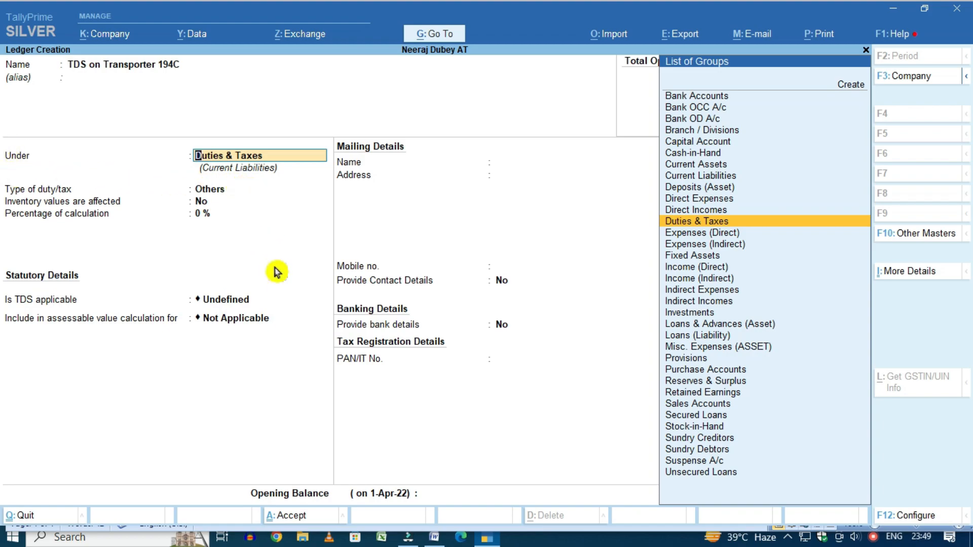
key("Return")
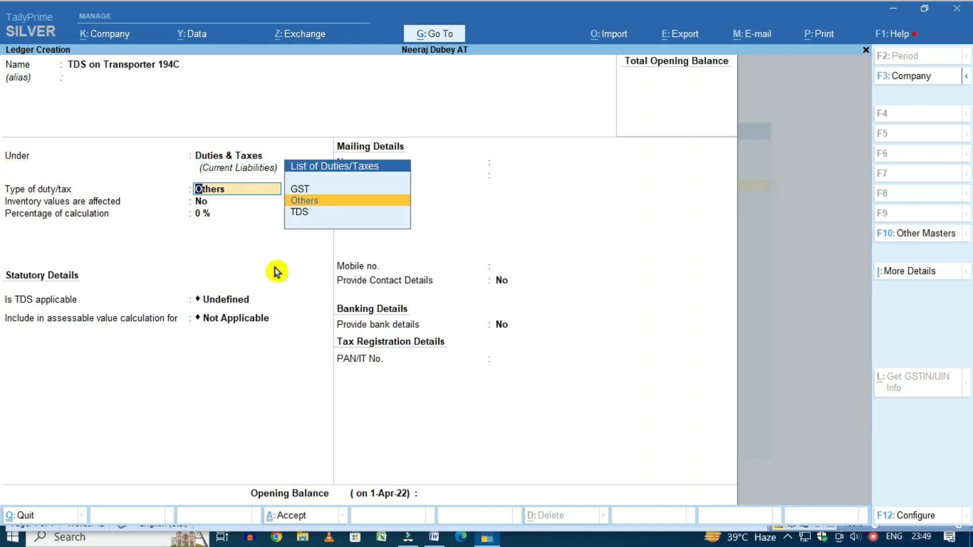
key("Down")
key("Return")
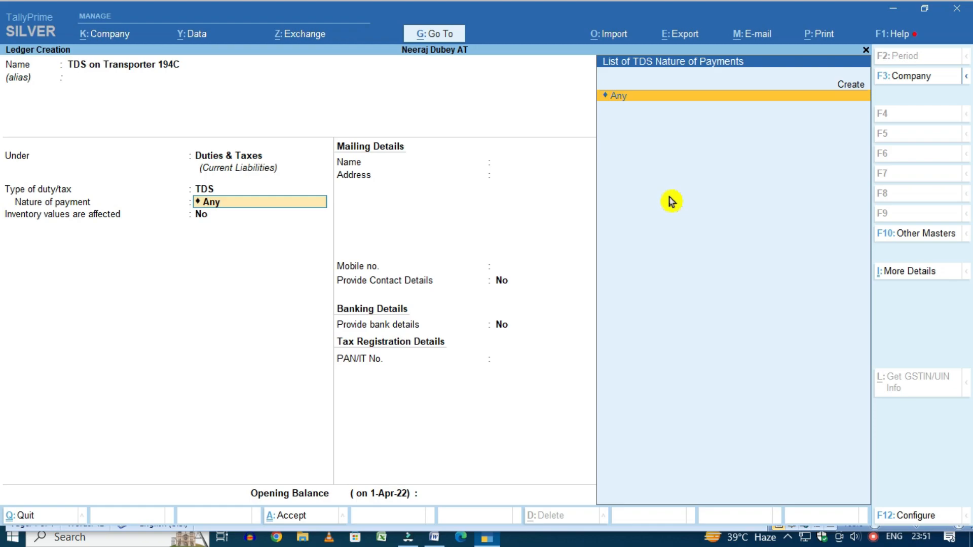
Create nature of payment 'TDS On Transporter 194C' with section 194C and payment code 94C
key("Up")
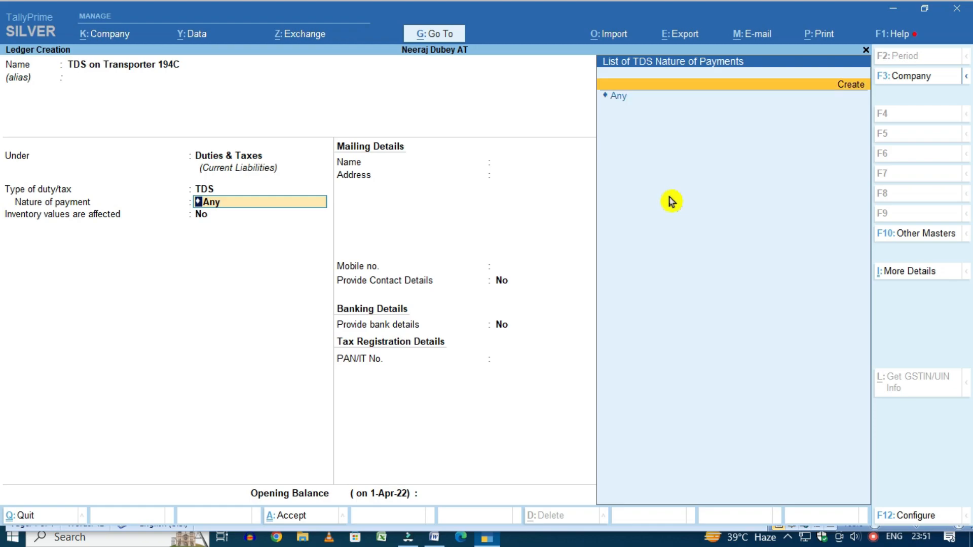
key("Return")
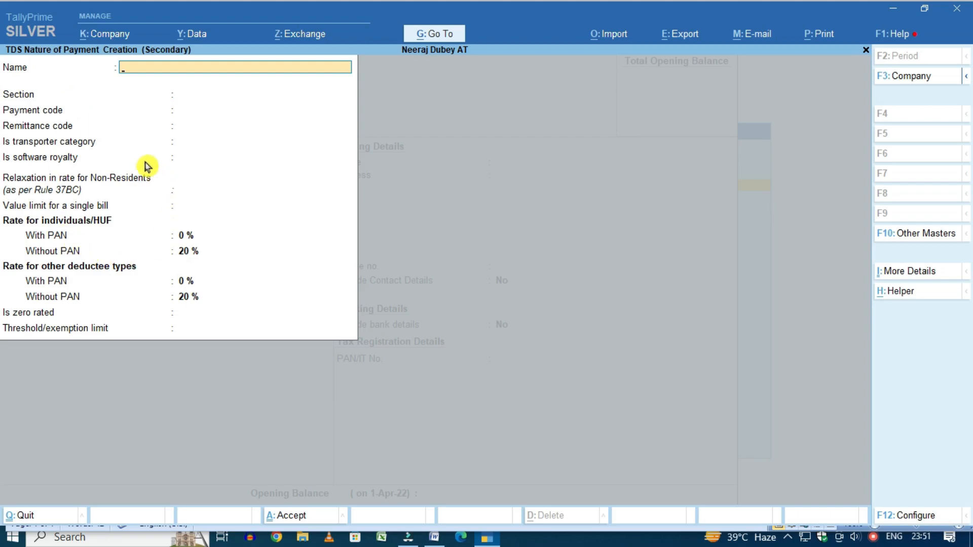
left_click(920, 522)
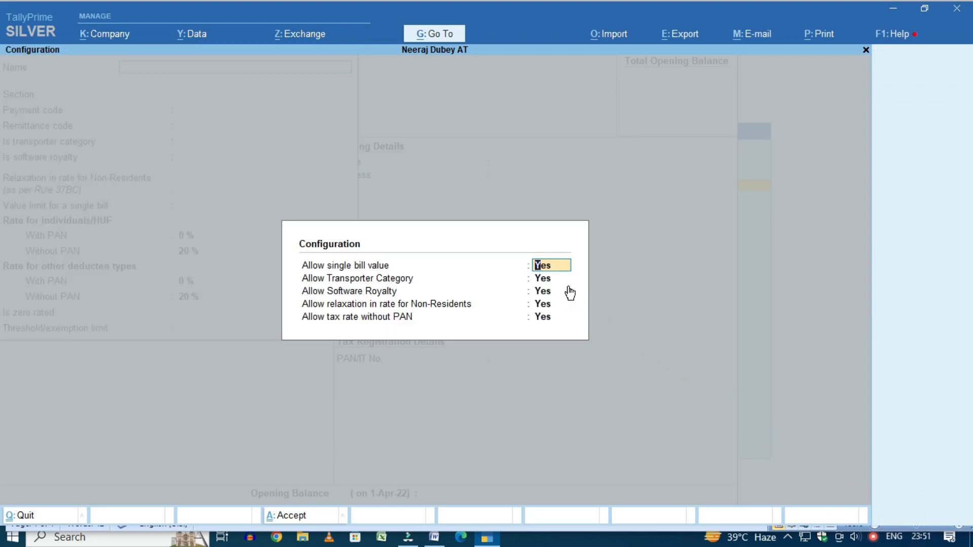
left_click(541, 327)
key("ctrl+a")
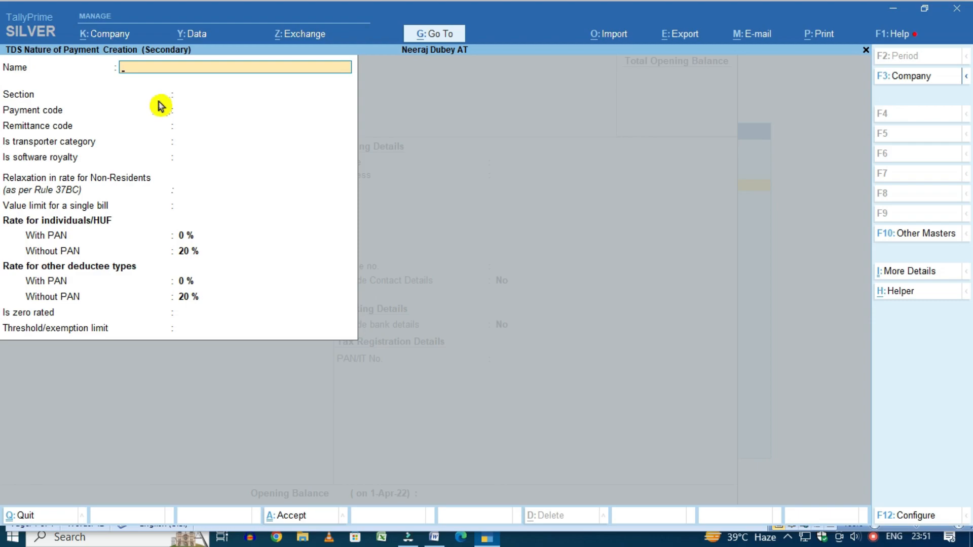
type("TDS On Transporter 194C")
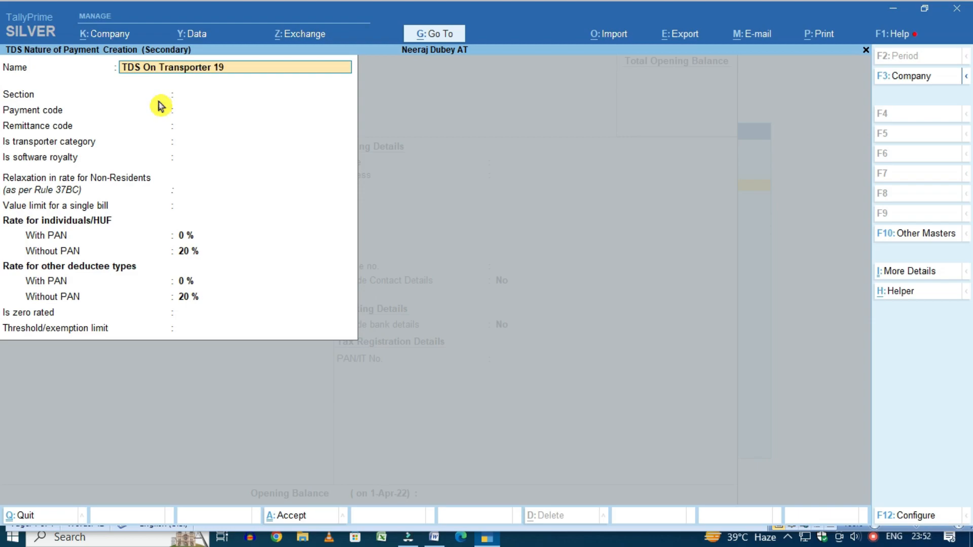
key("Return")
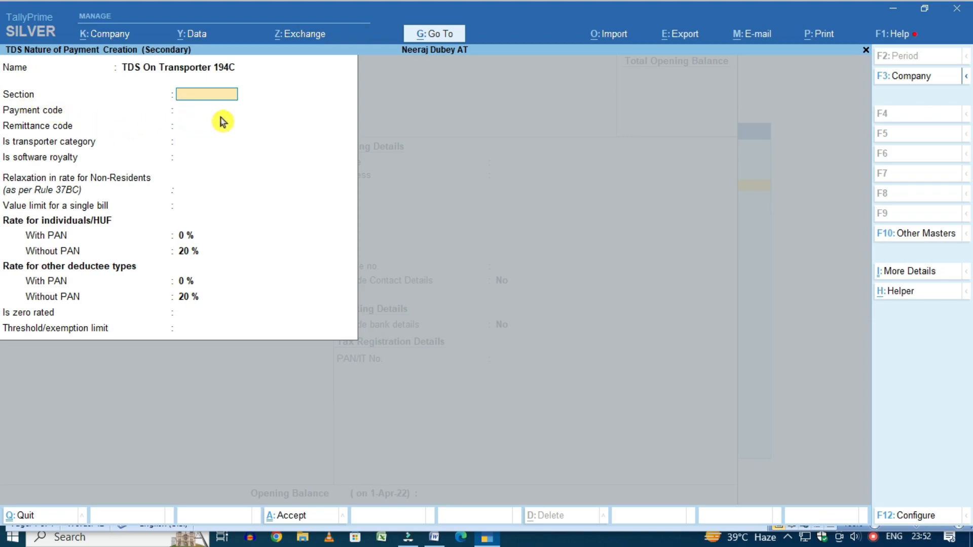
type("194C")
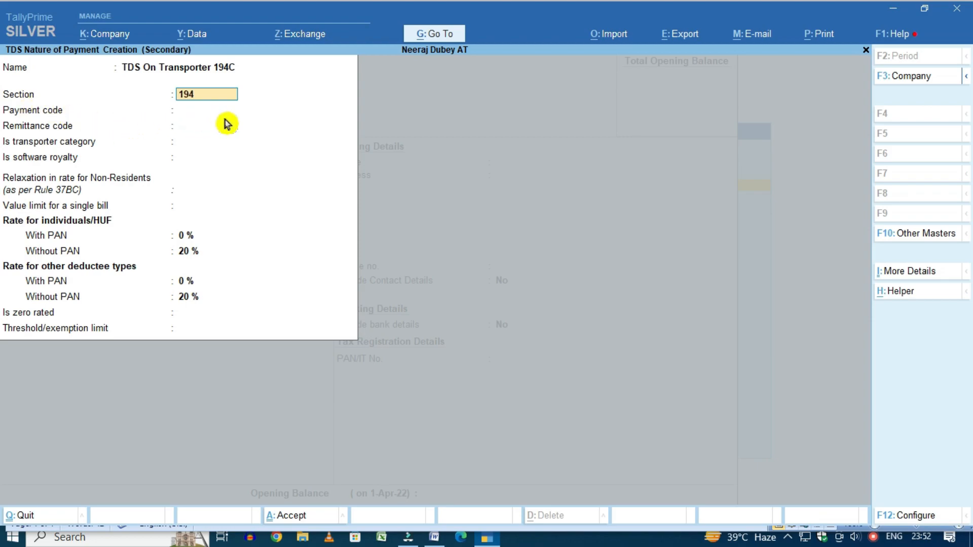
key("Return")
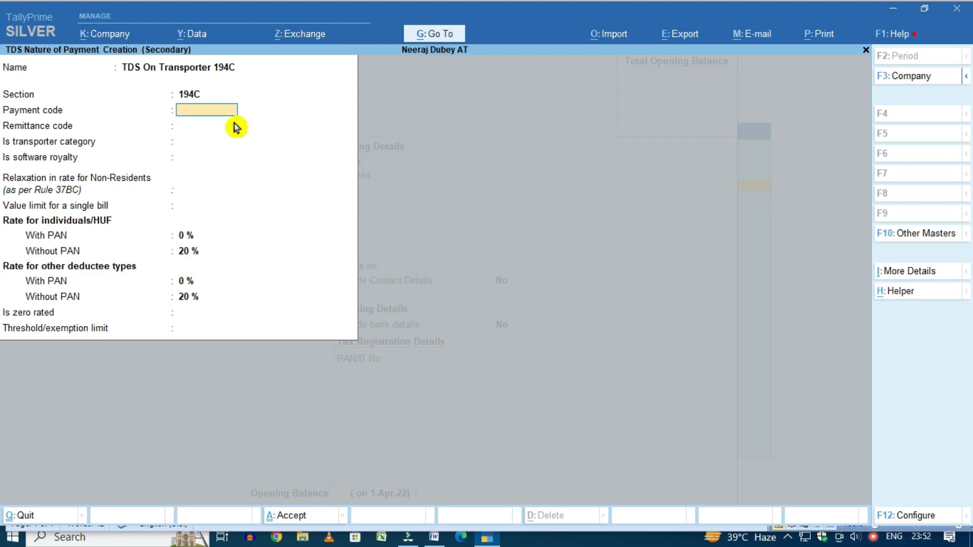
type("94C")
key("Return")
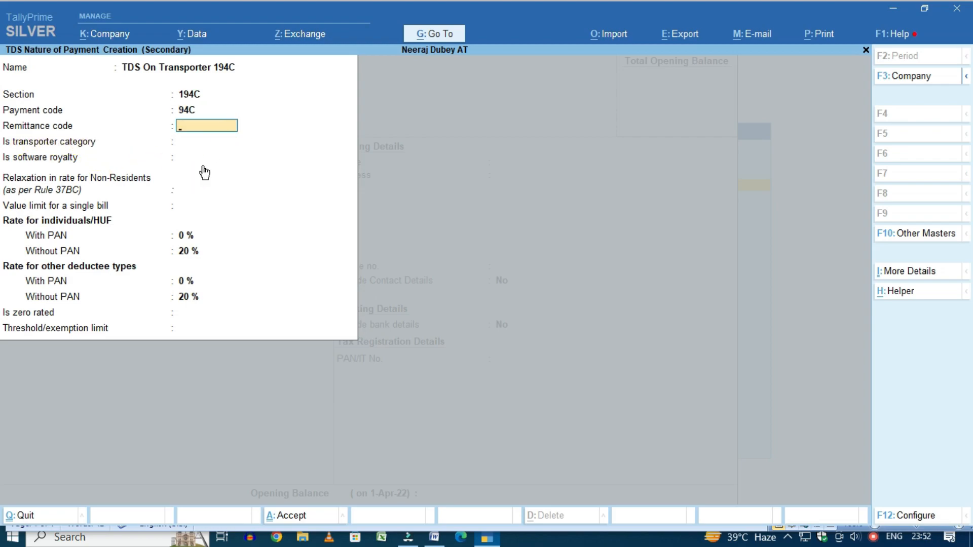
Answer No to transporter, software royalty and non-resident options, leaving the single-bill limit empty
key("Return")
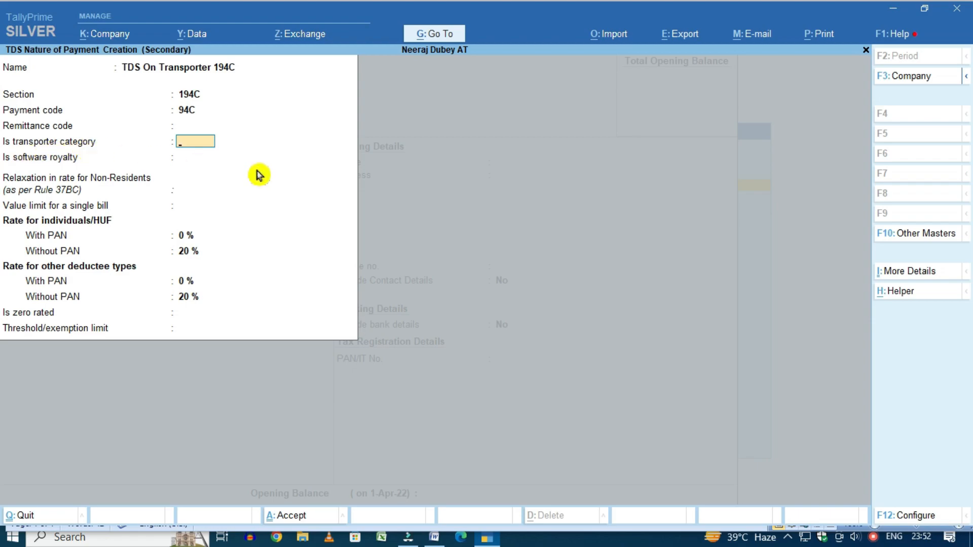
key("Return")
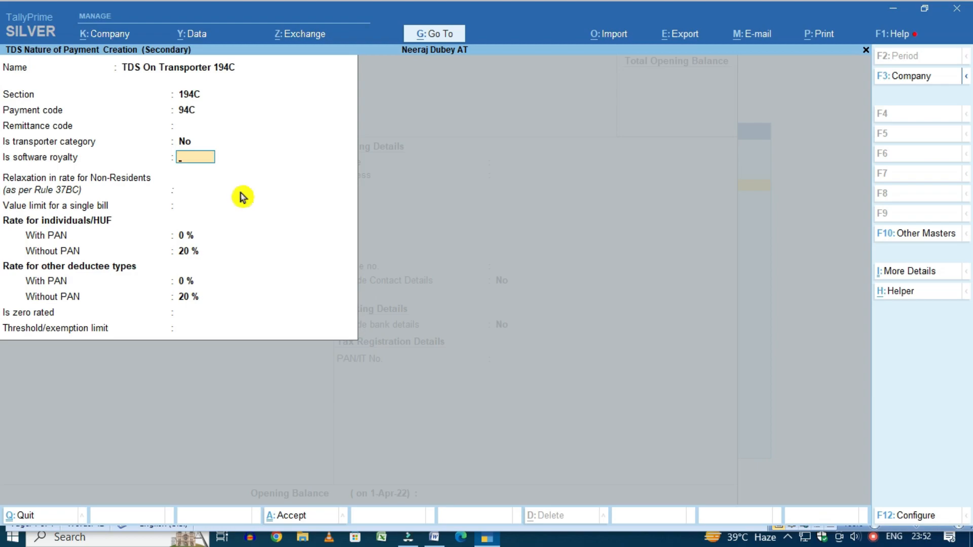
type("n")
key("Return")
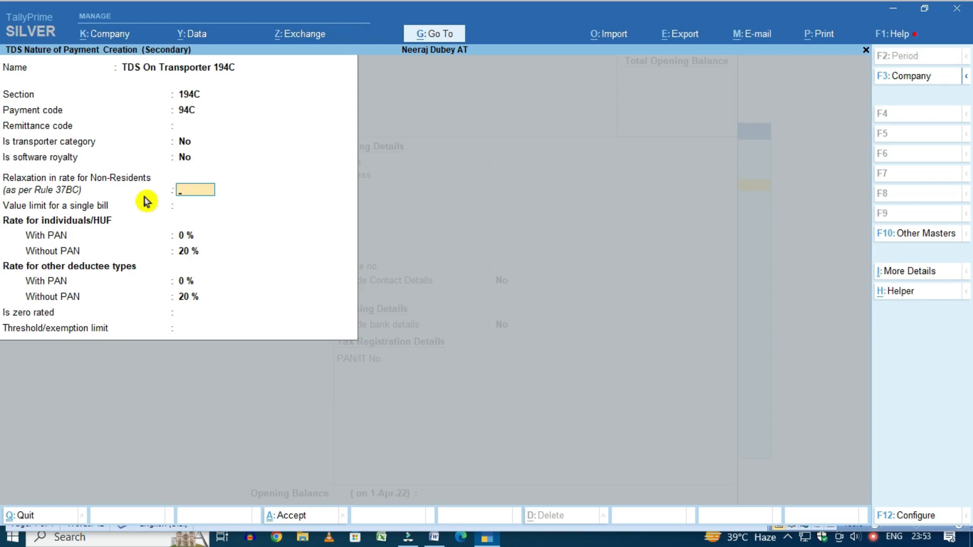
type("n")
key("Return")
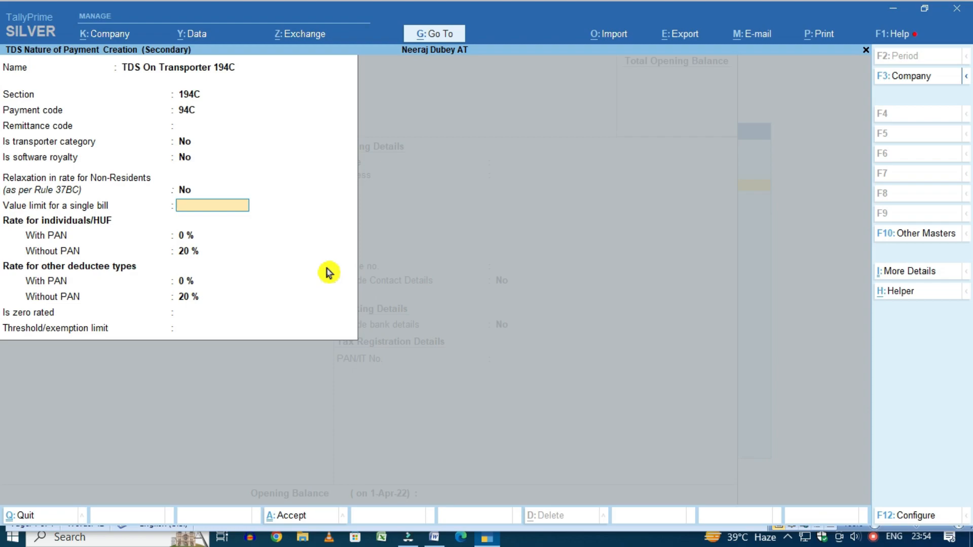
type("N")
key("BackSpace")
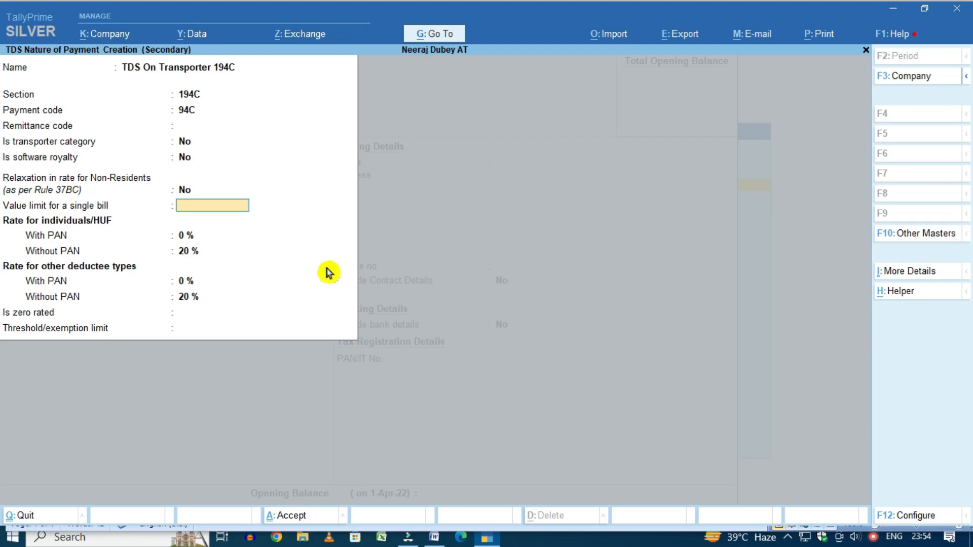
key("Return")
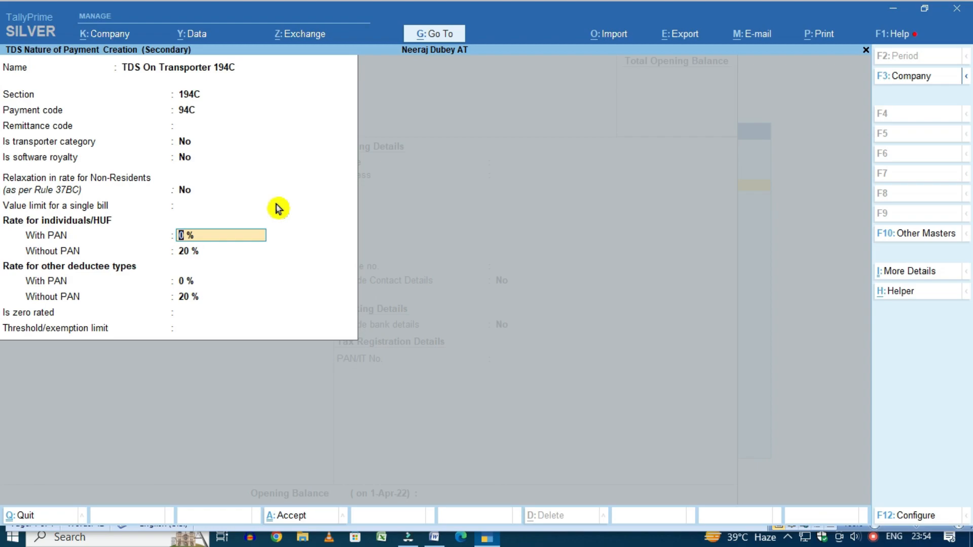
Set TDS rates to 1% with PAN, 20% without PAN, and 1% for other deductees
type("1")
key("Return")
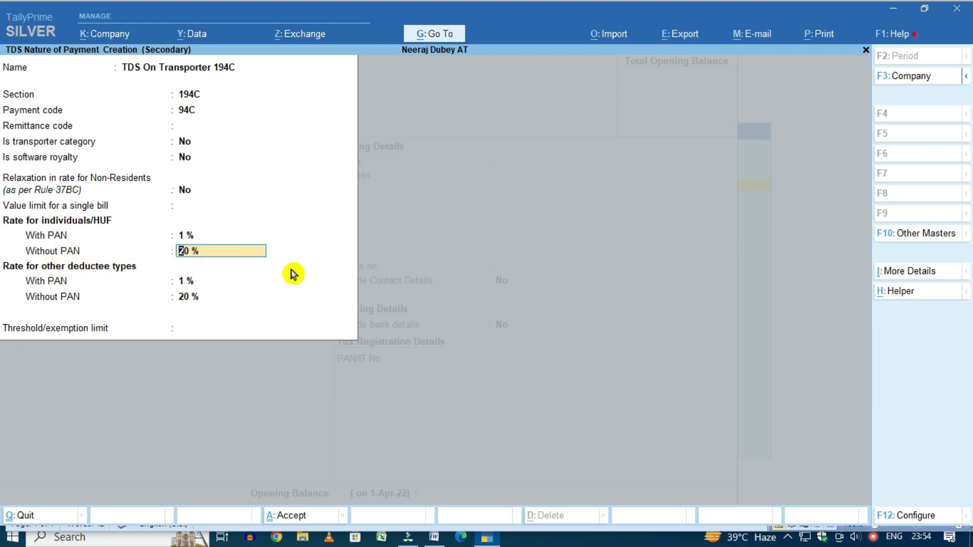
key("Return")
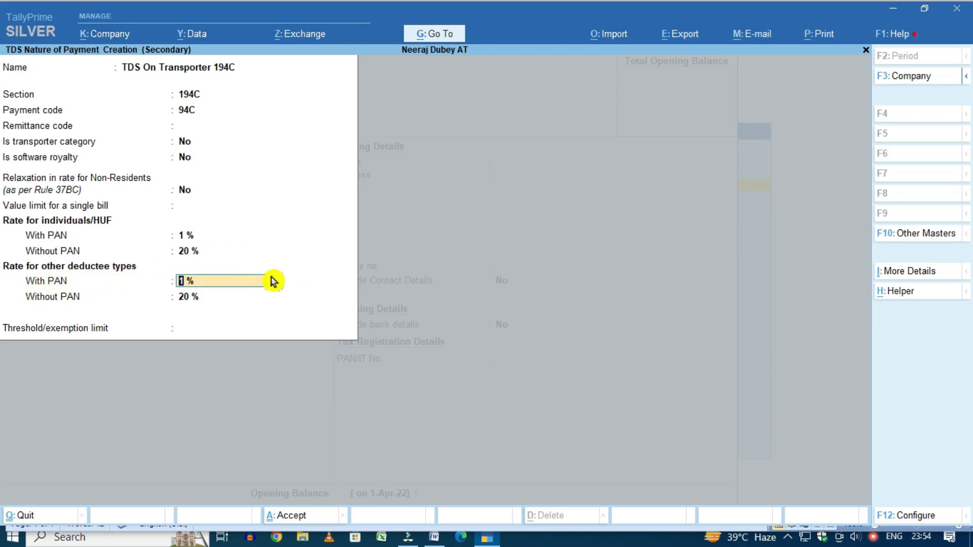
key("Return")
key("Return")
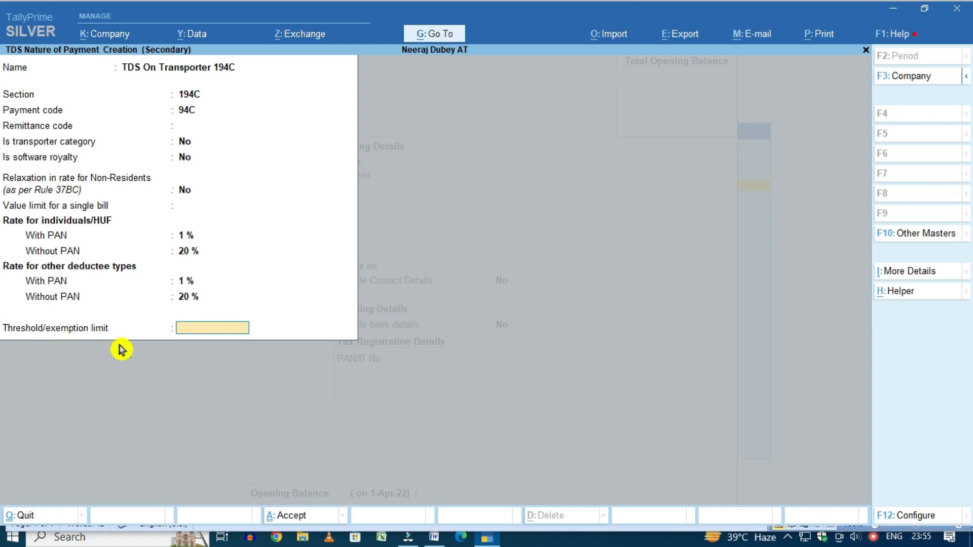
Look up the 194C limits in the TDS Chart: 30,000 per transaction, 1,00,000 aggregate
key("alt+Tab")
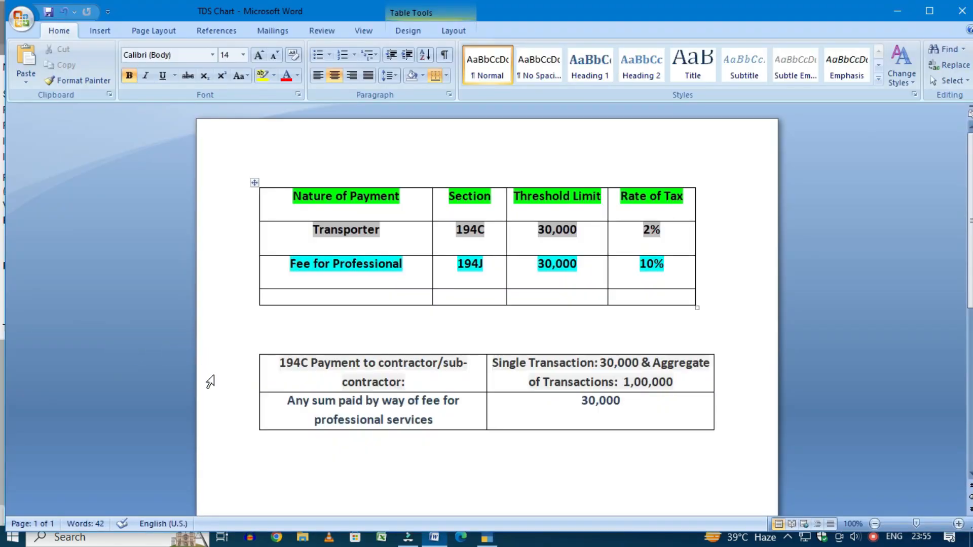
left_click_drag(279, 364, 449, 380)
left_click(494, 379)
double_click(639, 364)
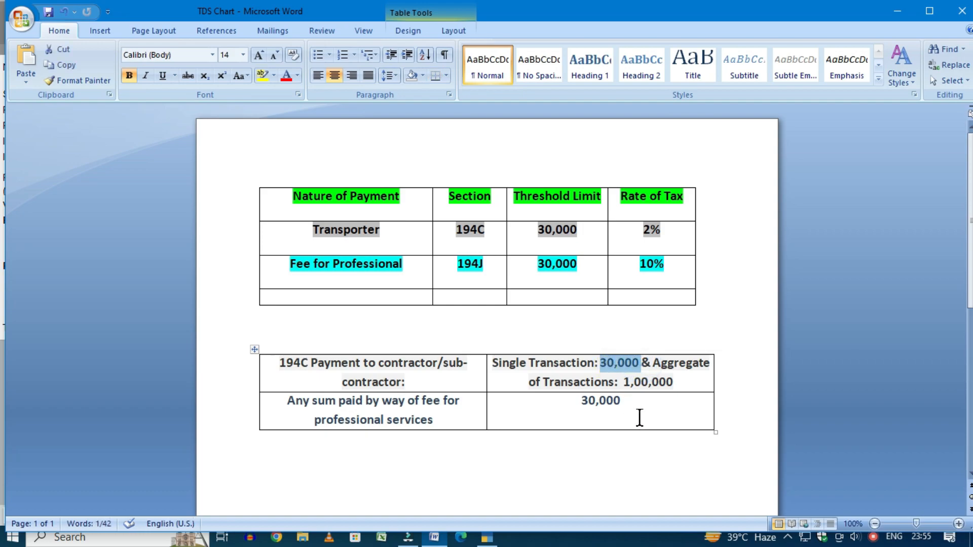
key("alt+Tab")
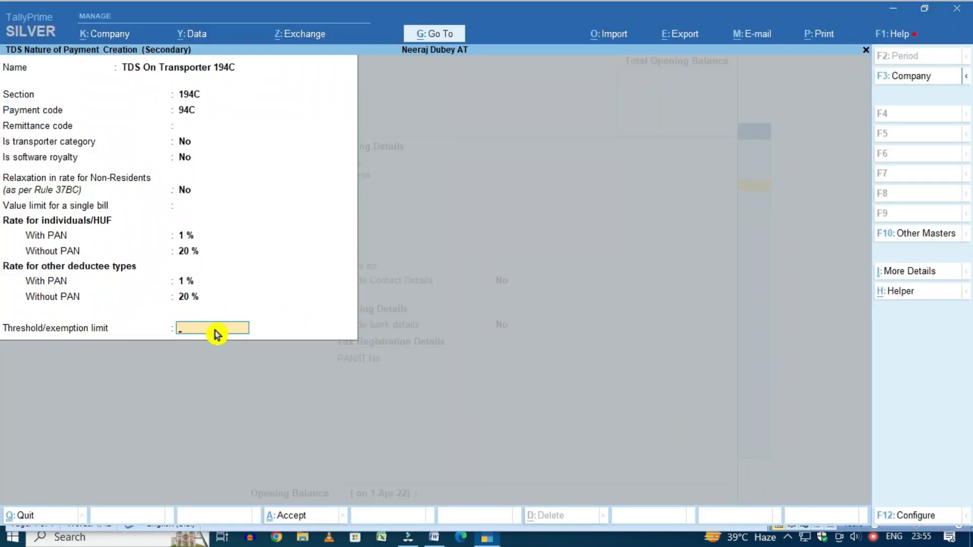
key("alt+Tab")
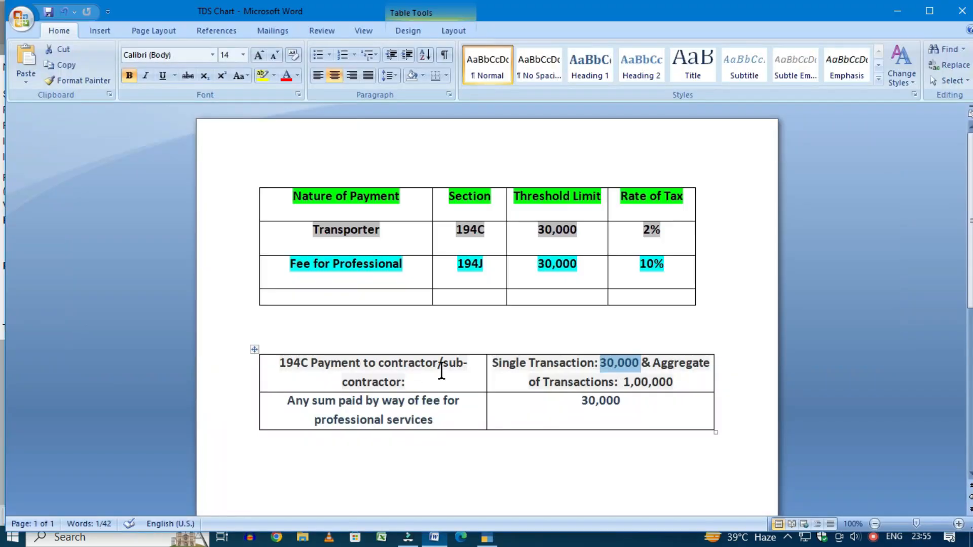
left_click(692, 384)
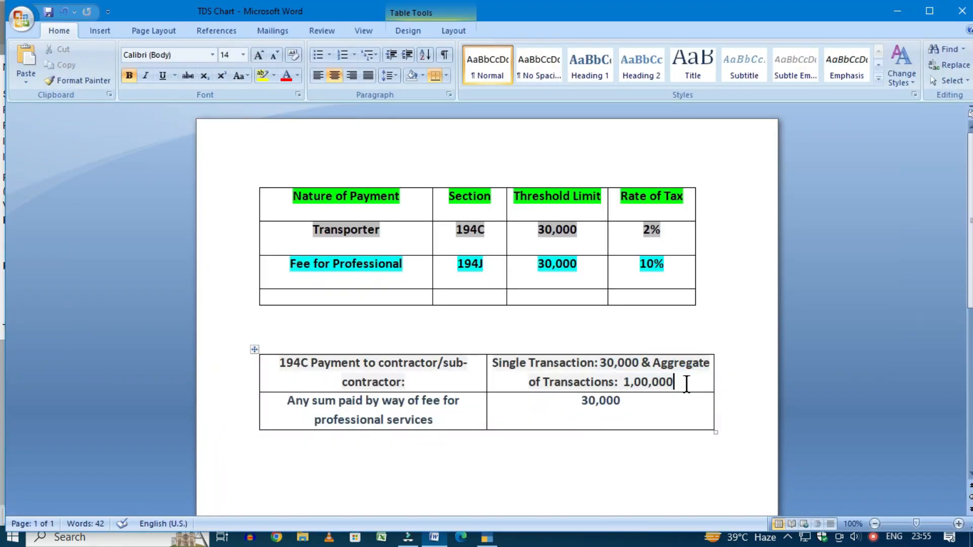
left_click_drag(692, 384, 627, 391)
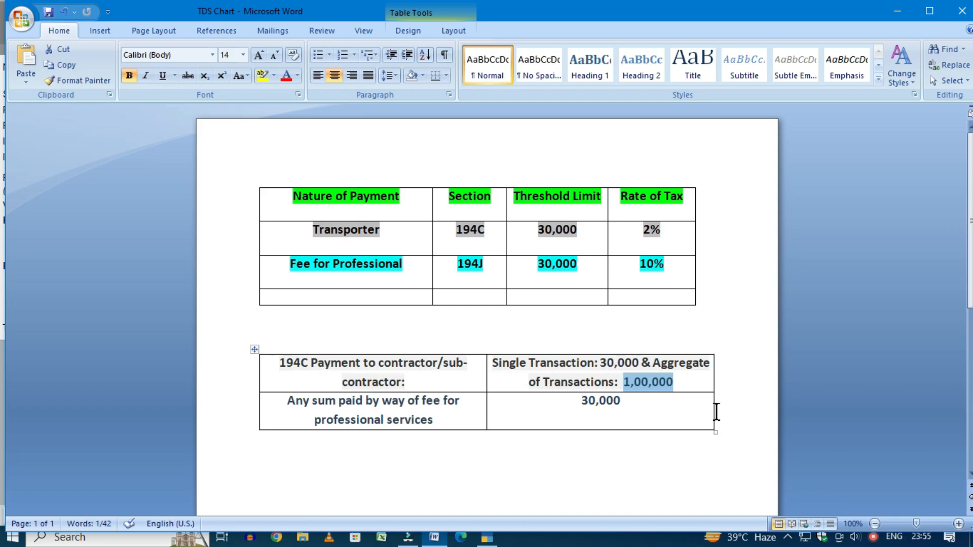
key("alt+Tab")
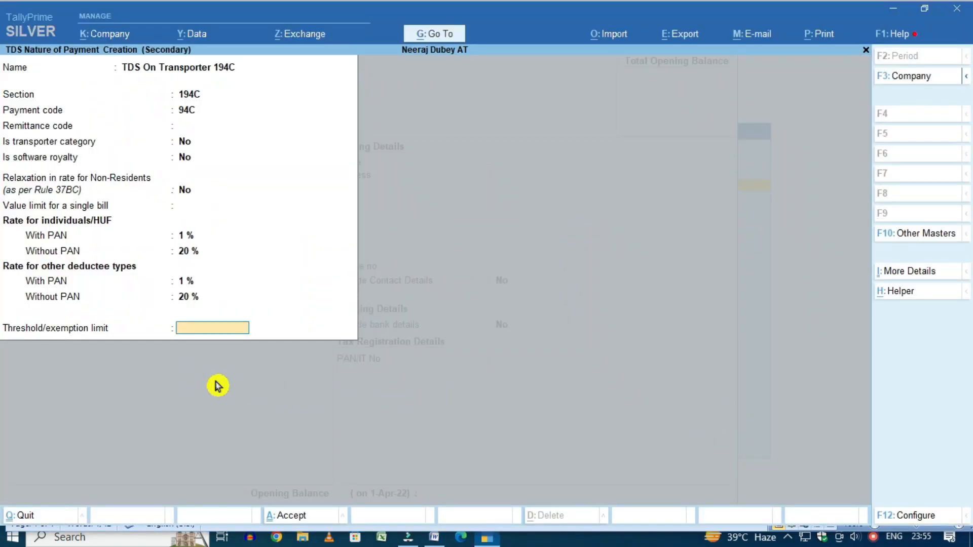
key("alt+Tab")
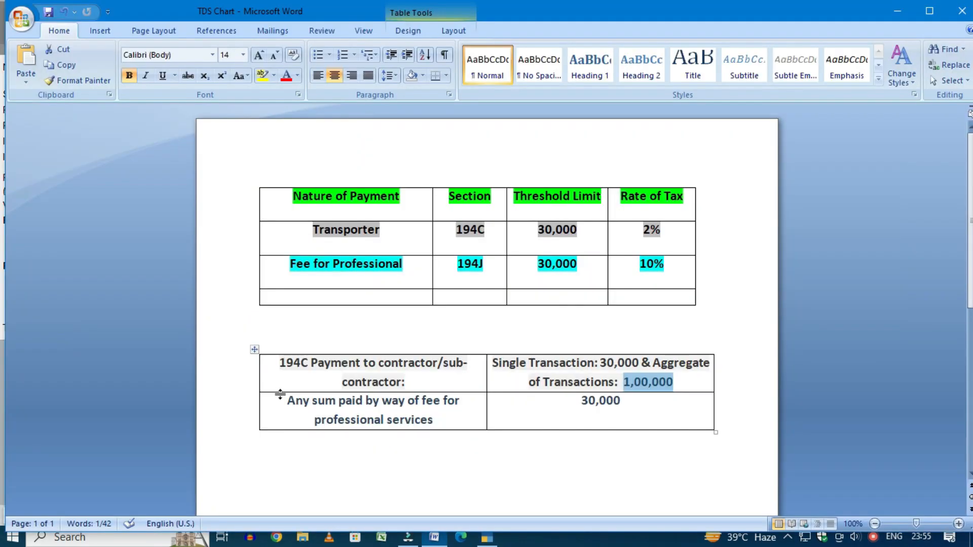
key("alt+Tab")
key("alt+Tab")
left_click_drag(639, 364, 595, 363)
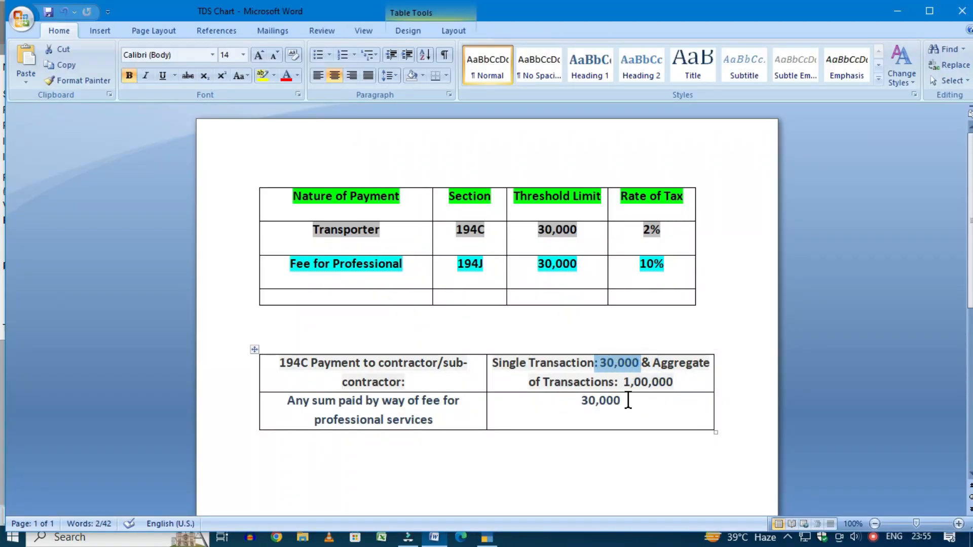
key("alt+Tab")
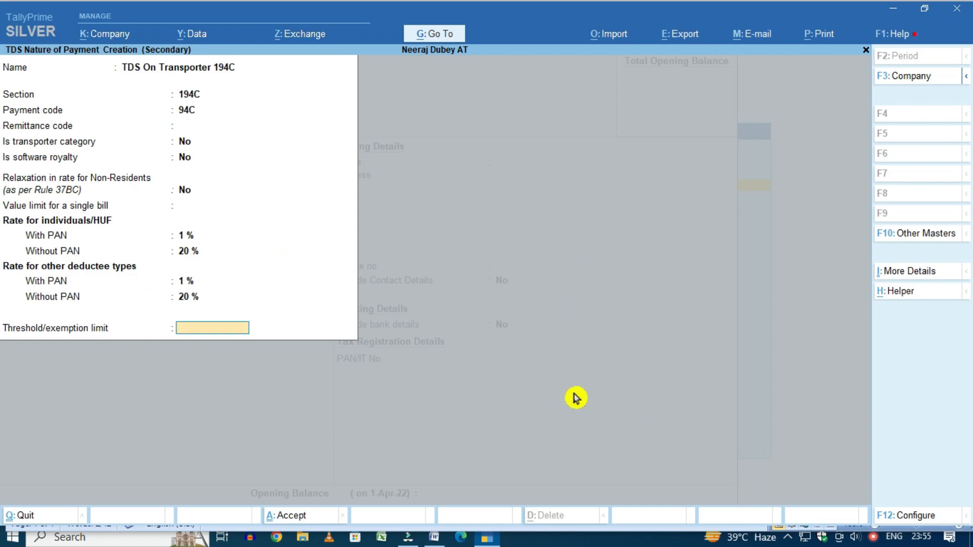
key("alt+Tab")
left_click_drag(689, 386, 623, 384)
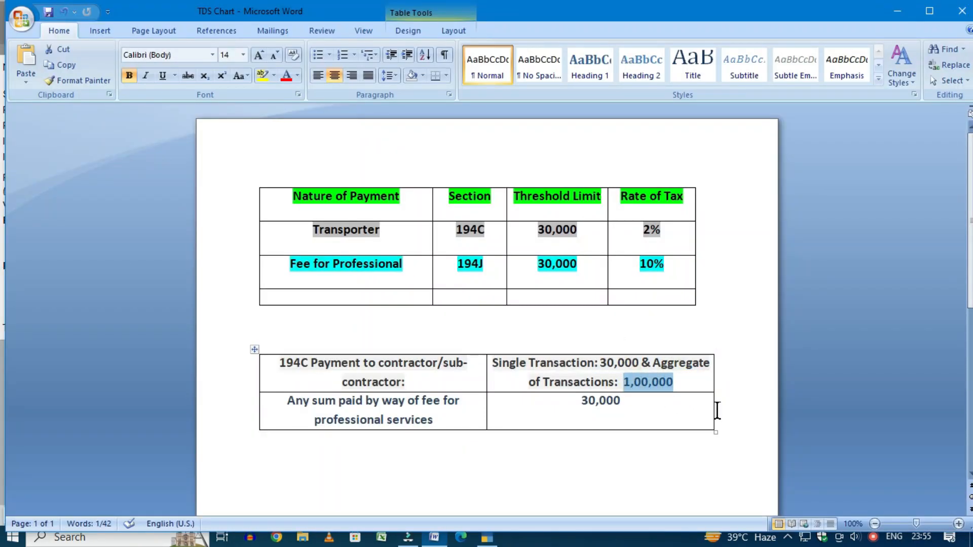
key("alt+Tab")
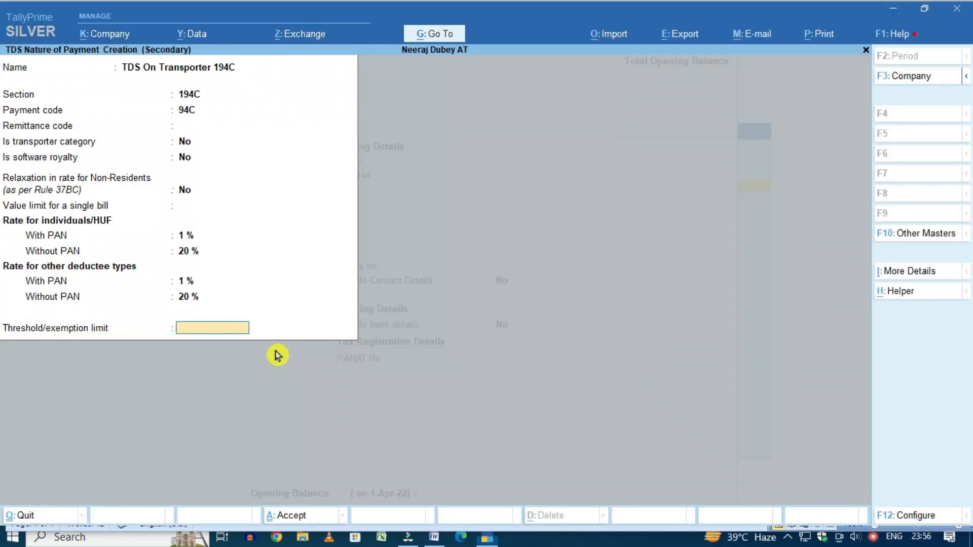
left_click(229, 325)
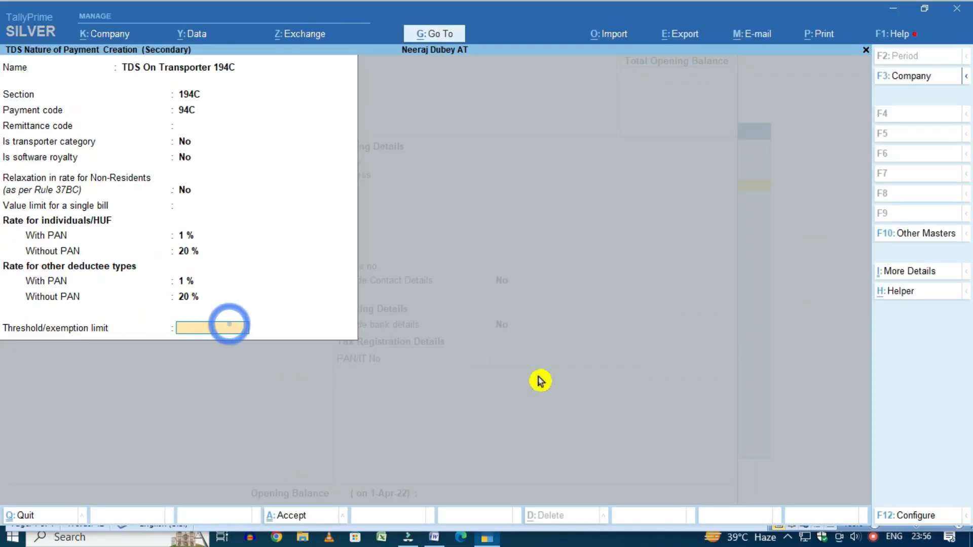
Enter a 30,000 threshold limit and accept the 194C nature of payment
type("30000")
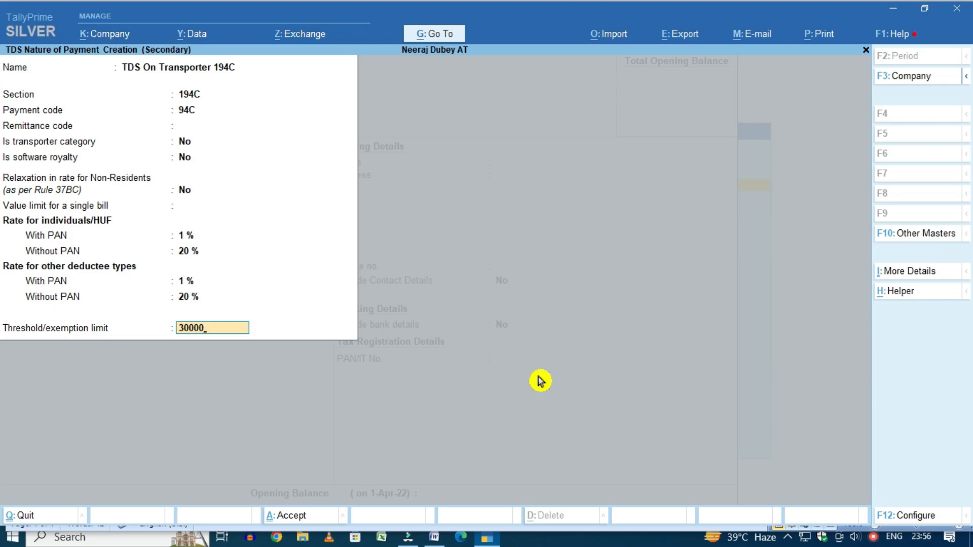
key("Return")
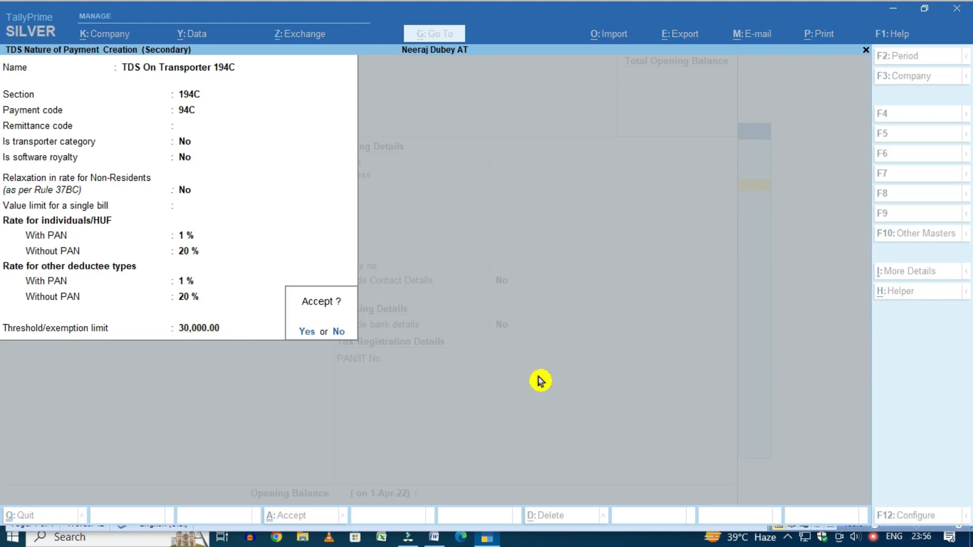
key("y")
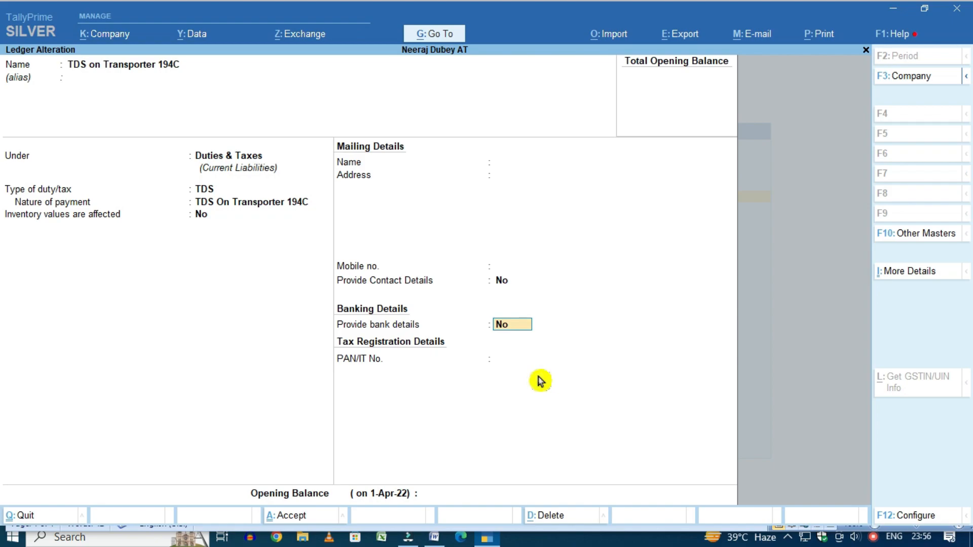
Save the TDS on Transporter 194C ledger
key("Return")
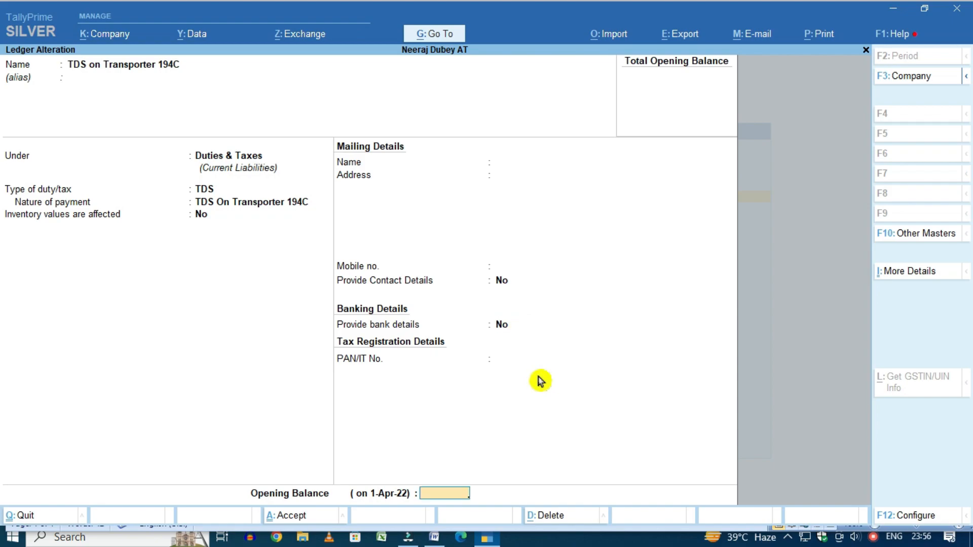
key("Return")
key("y")
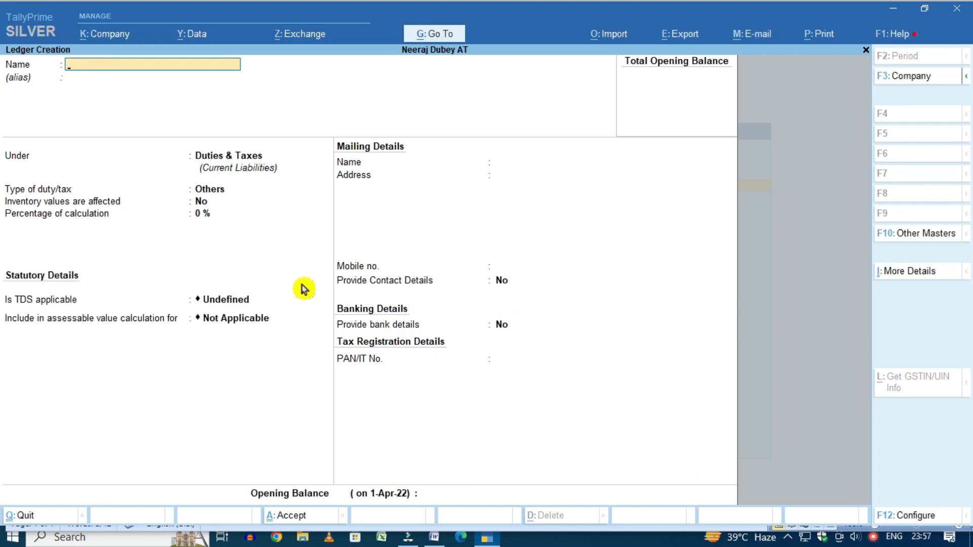
Look up the Fee for Professional entry in the Word TDS chart
key("alt+Tab")
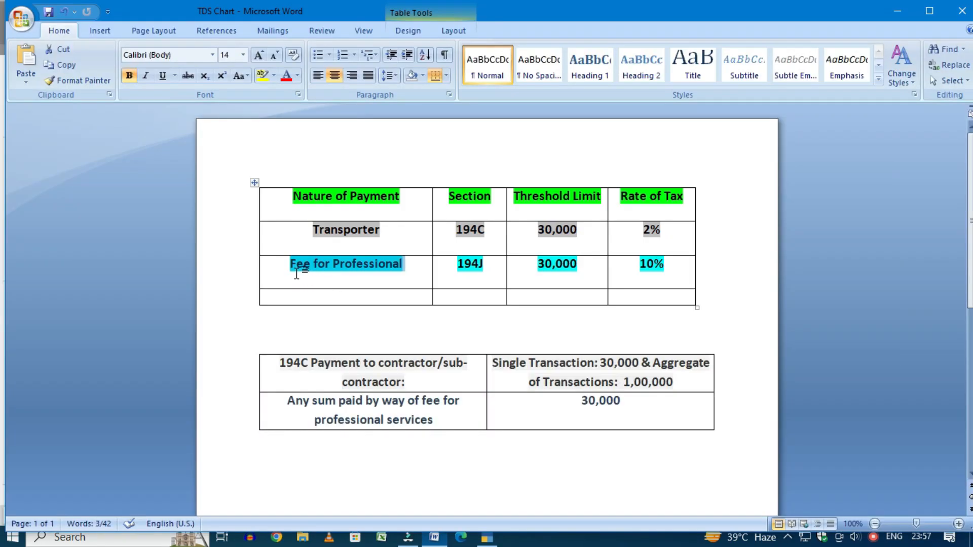
triple_click(296, 267)
left_click(295, 265)
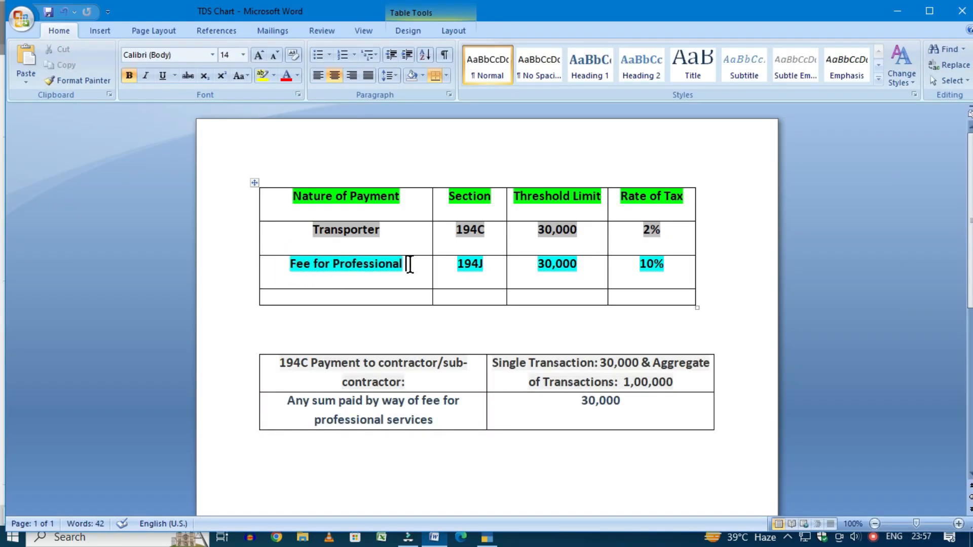
triple_click(285, 281)
key("alt+Tab")
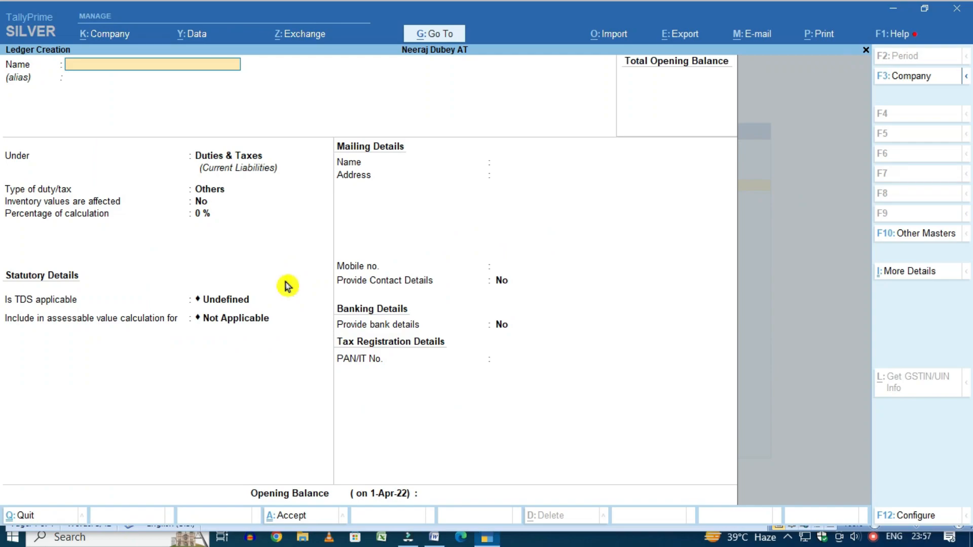
Name the ledger 'TDS On Professional Fee 194J' under Duties & Taxes with duty type TDS, and create a nature of payment
type("TDS O")
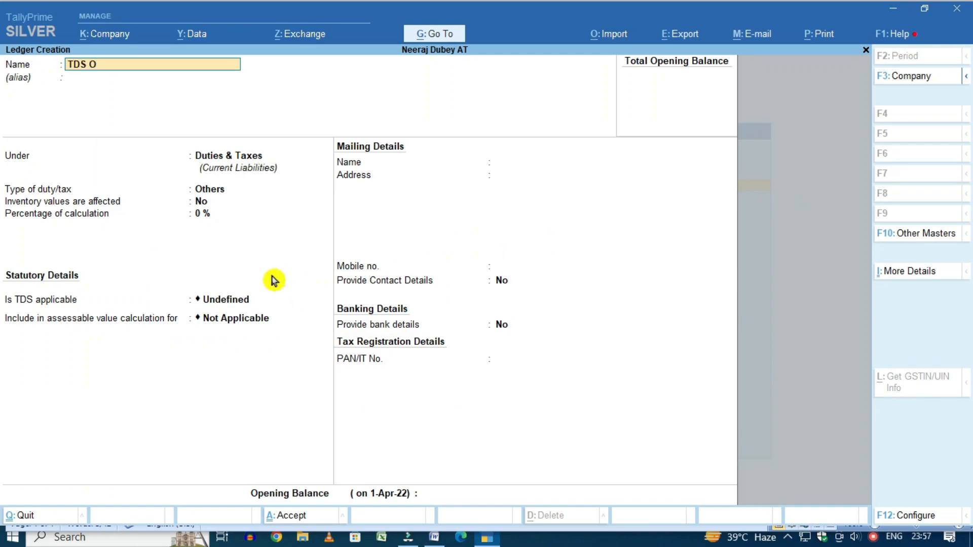
type("n Professional Fee 194J")
key("Return")
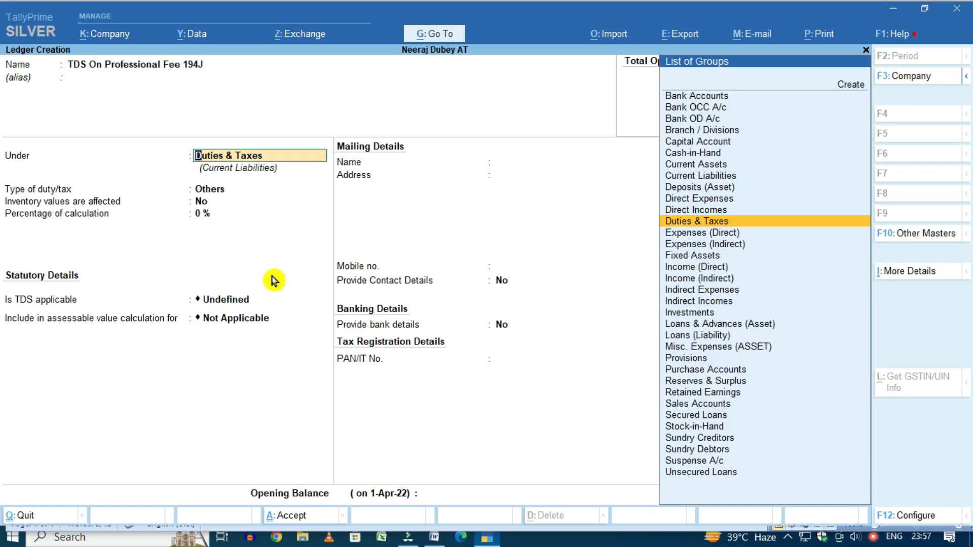
key("Return")
key("Down")
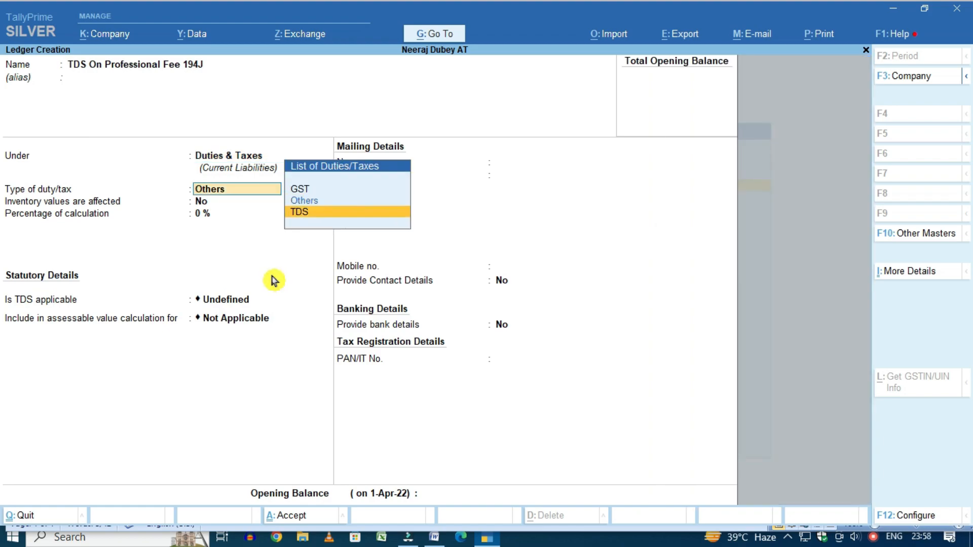
key("Return")
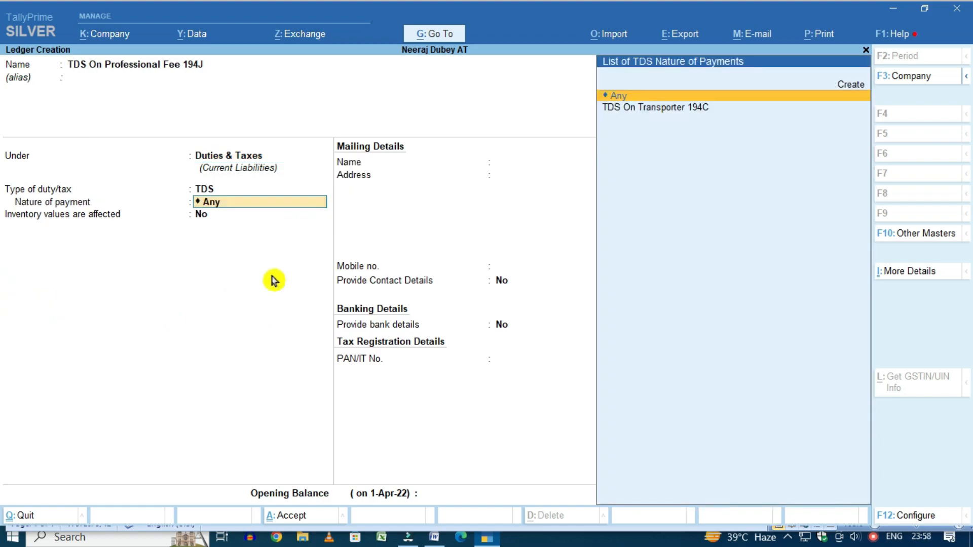
key("Up")
key("Return")
Enter nature of payment 'TDS on Professional Fee', section 194J, code 94J, flags No, 10% rate
type("T")
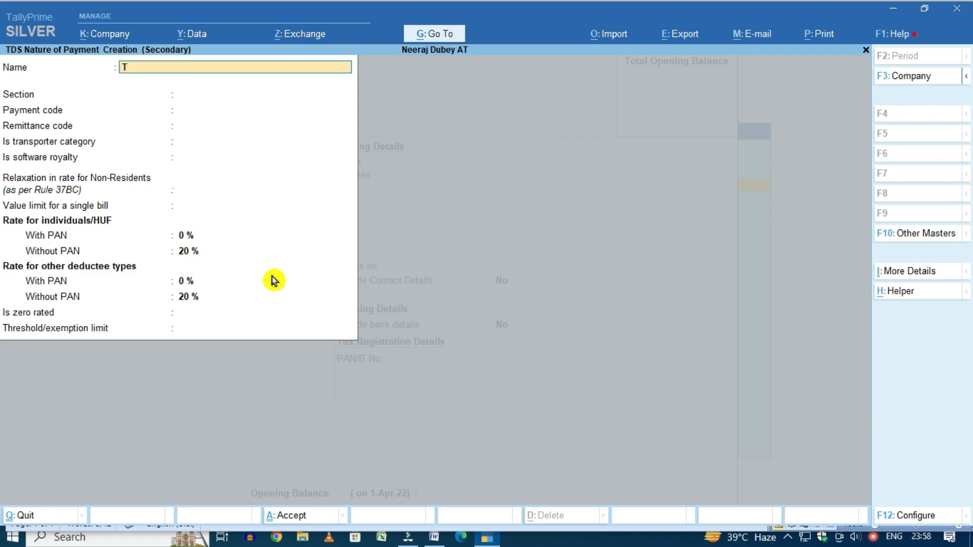
type("DS on Professional Fee 194J")
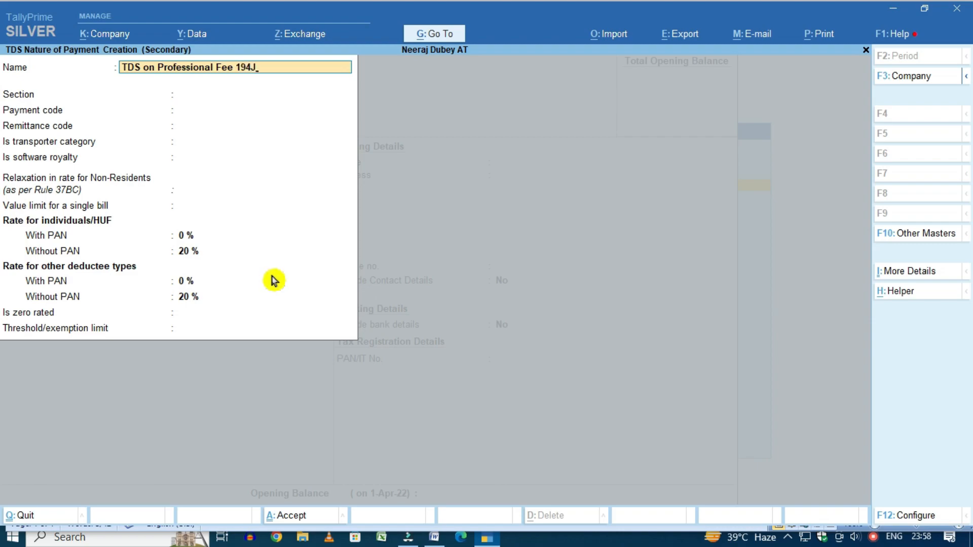
key("Return")
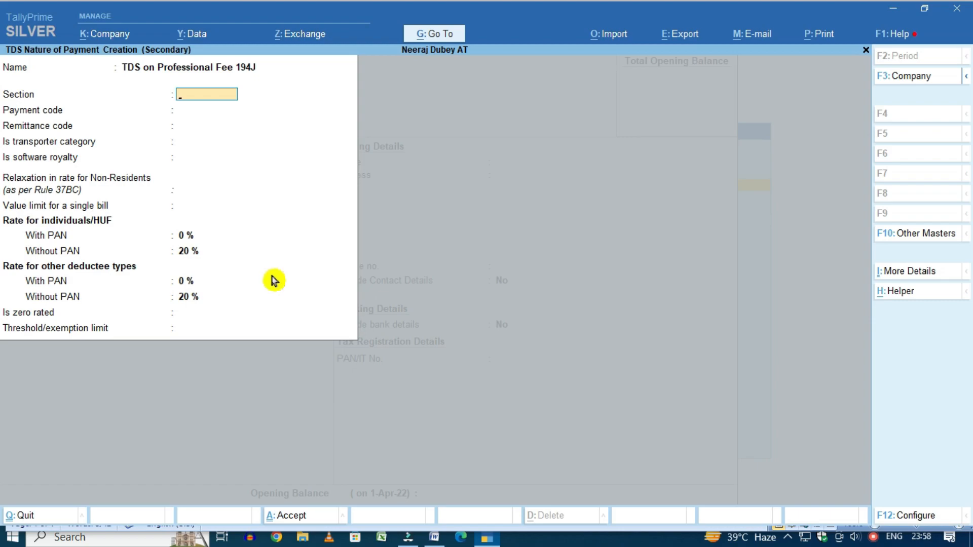
type("194J")
key("Return")
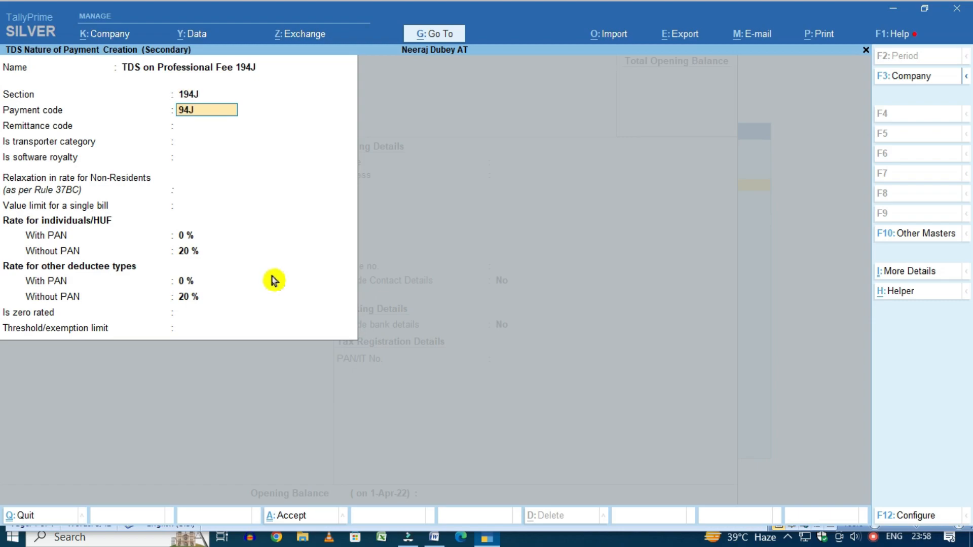
key("Return")
key("Return")
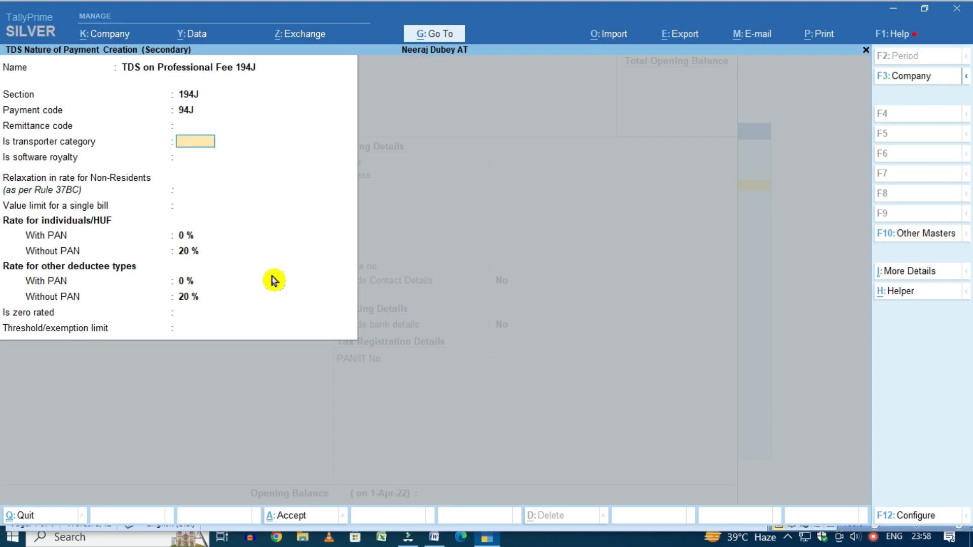
key("Return")
key("Return")
key("Return")
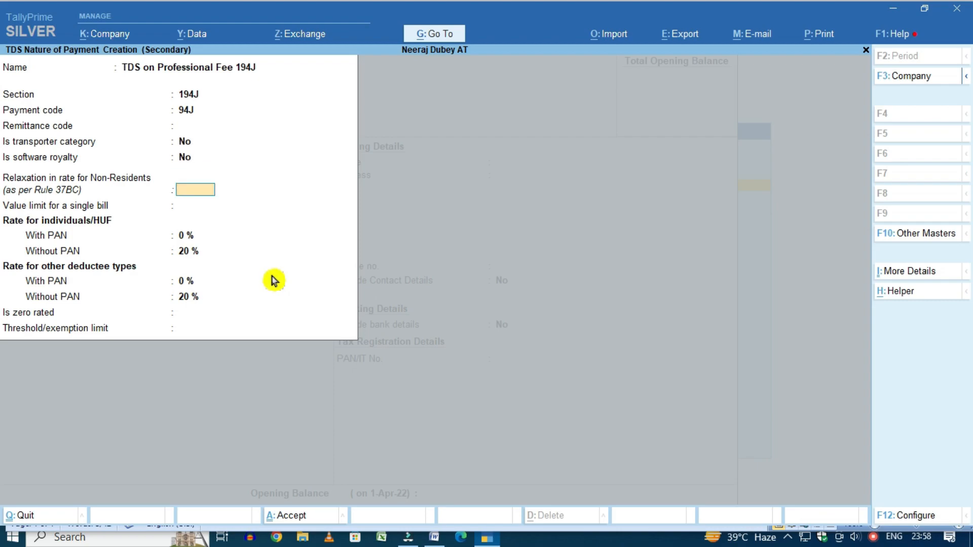
key("Return")
type("10")
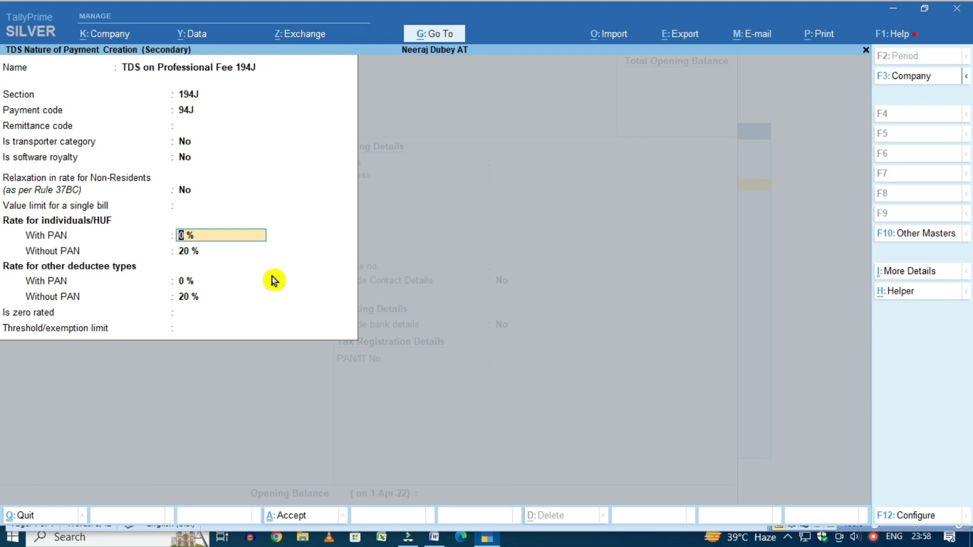
key("Return")
key("Return")
key("Return")
key("Return")
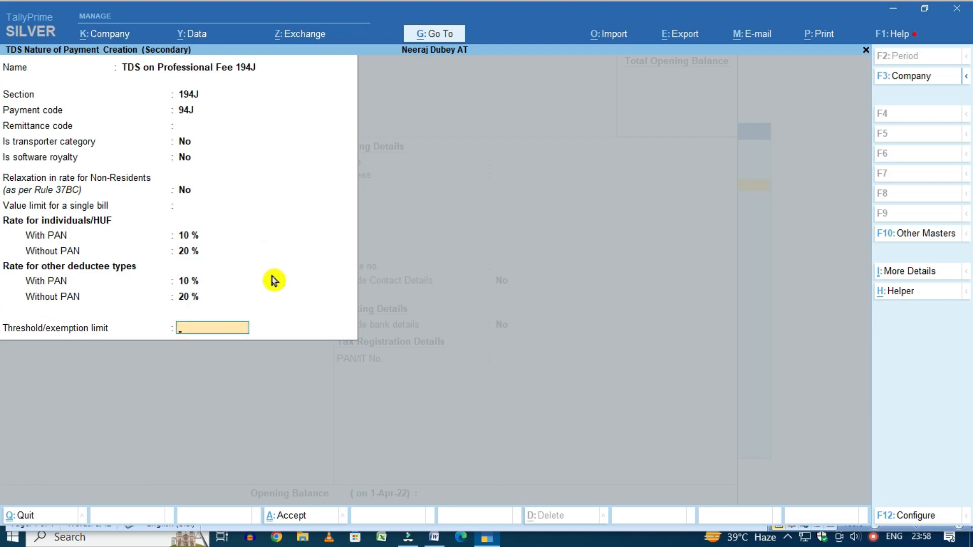
Set the threshold limit to 30,000, as given in the Word TDS chart
key("alt+Tab")
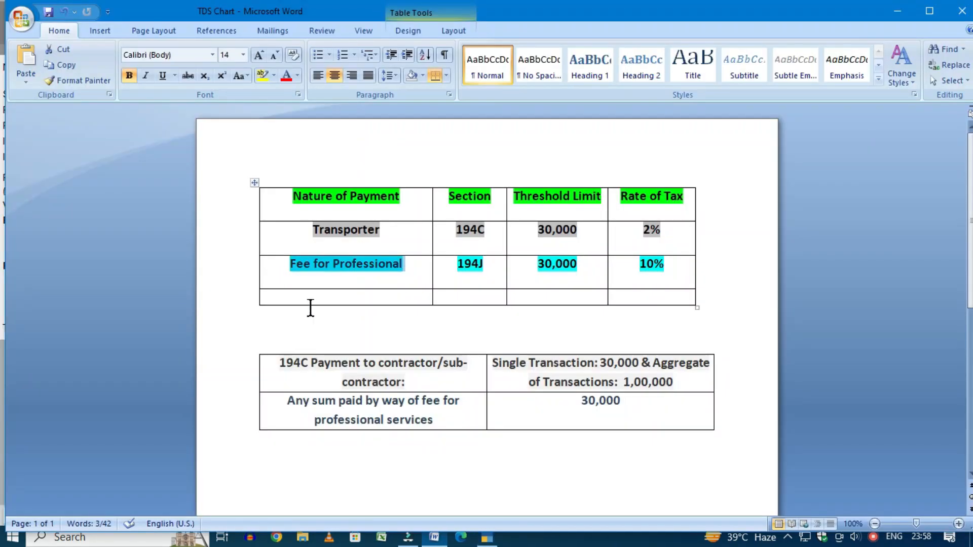
left_click_drag(633, 407, 575, 407)
key("alt+Tab")
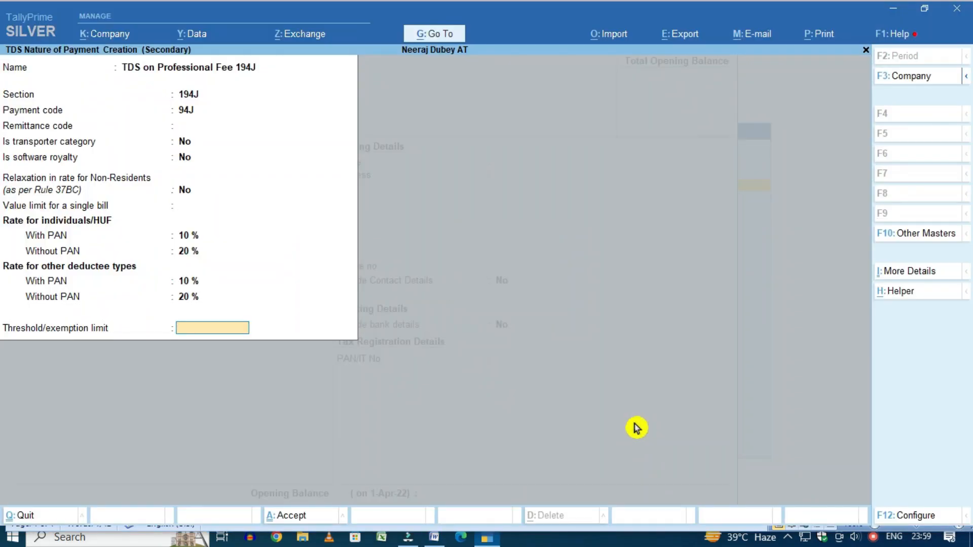
type("30,000")
key("Return")
key("Return")
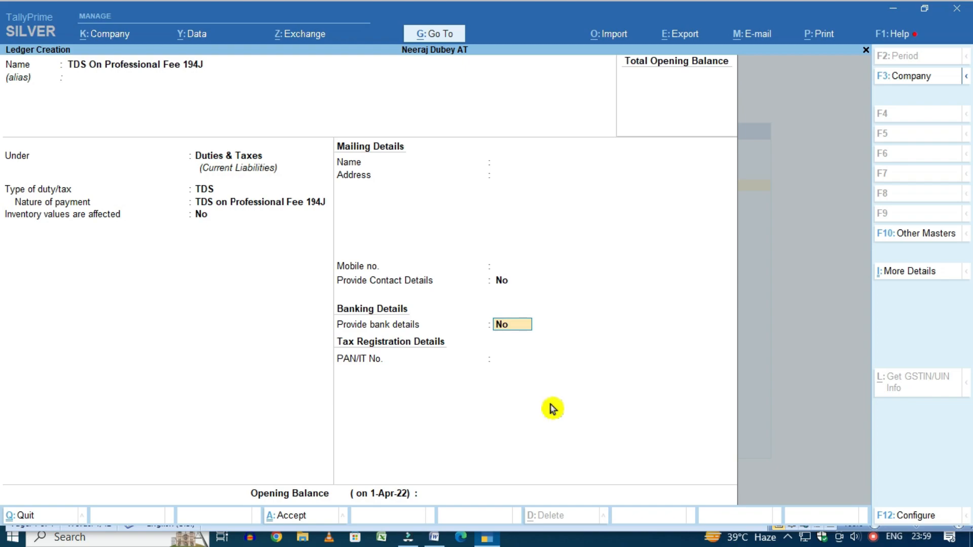
key("Return")
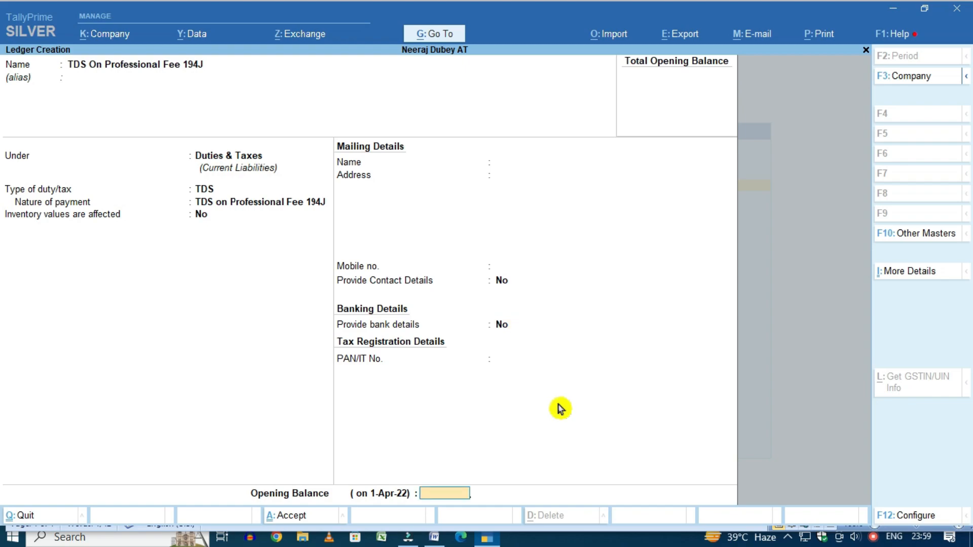
Save the TDS ledger and start a Transportation Expenses ledger under Indirect Expenses
key("Return")
key("Return")
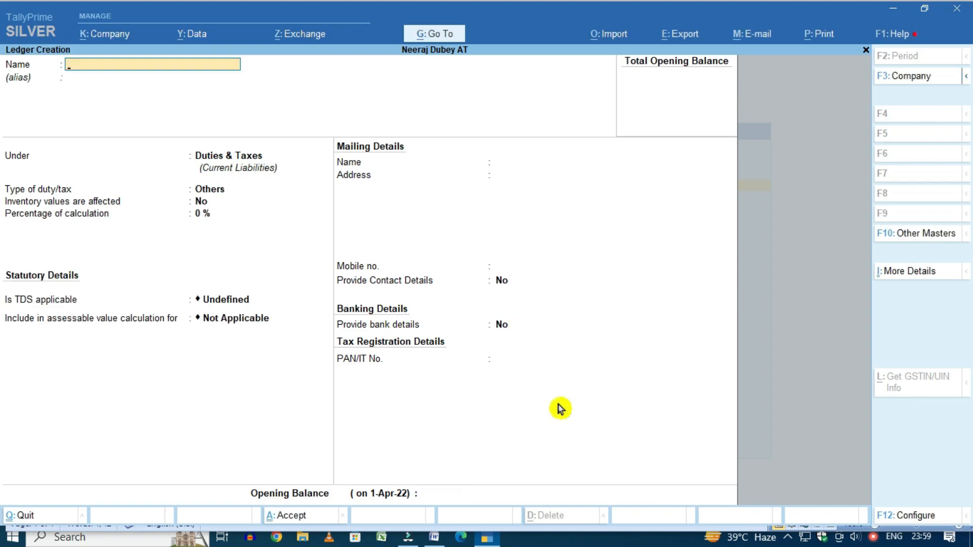
type("Transportation Expenses")
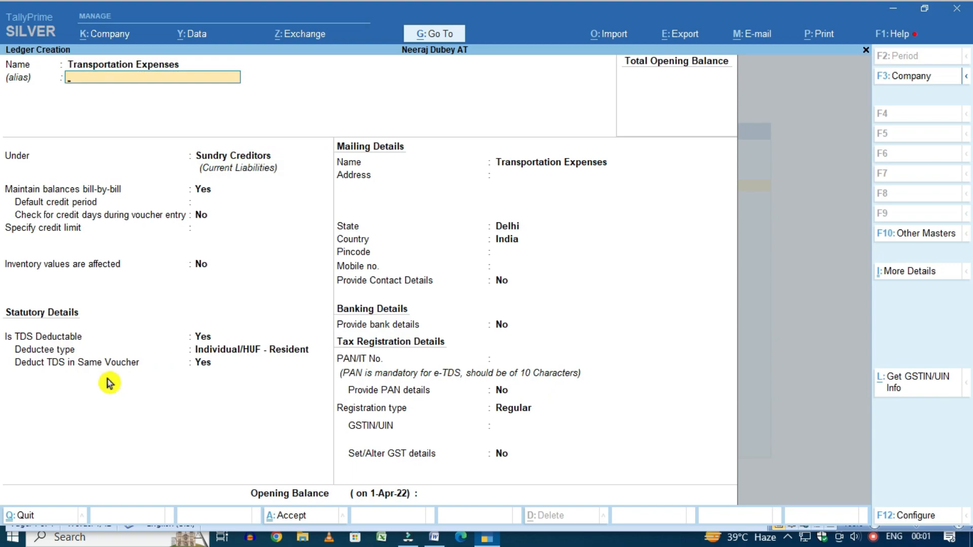
key("Return")
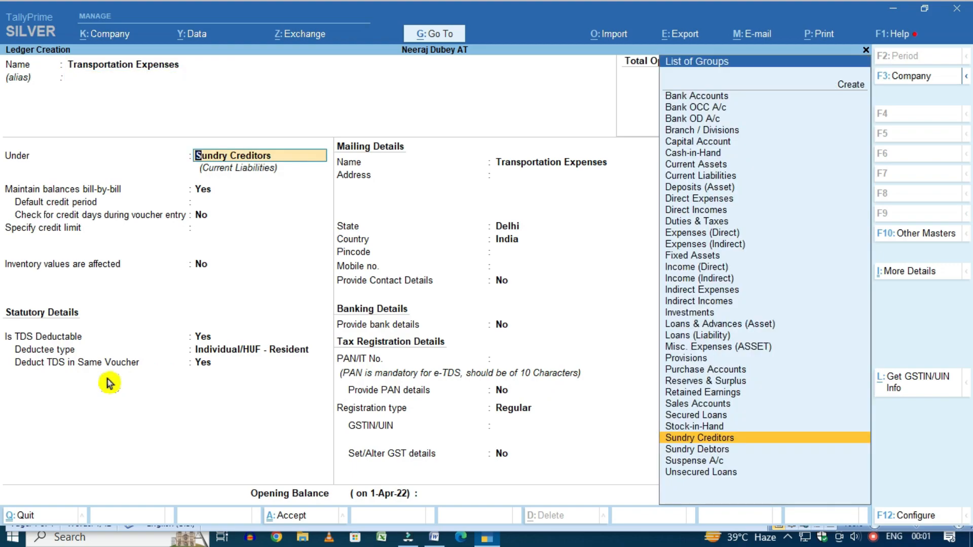
type("indi")
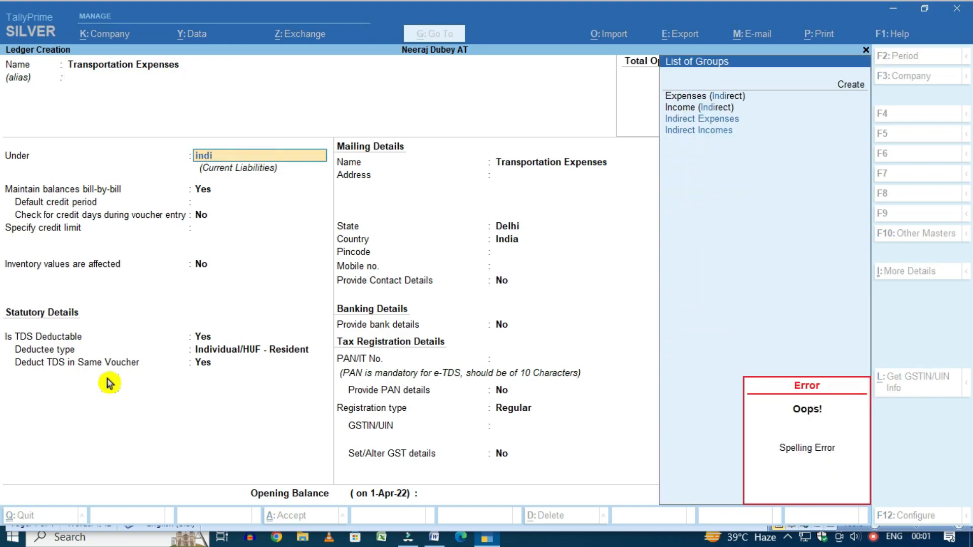
key("Down")
key("Up")
key("Return")
key("Return")
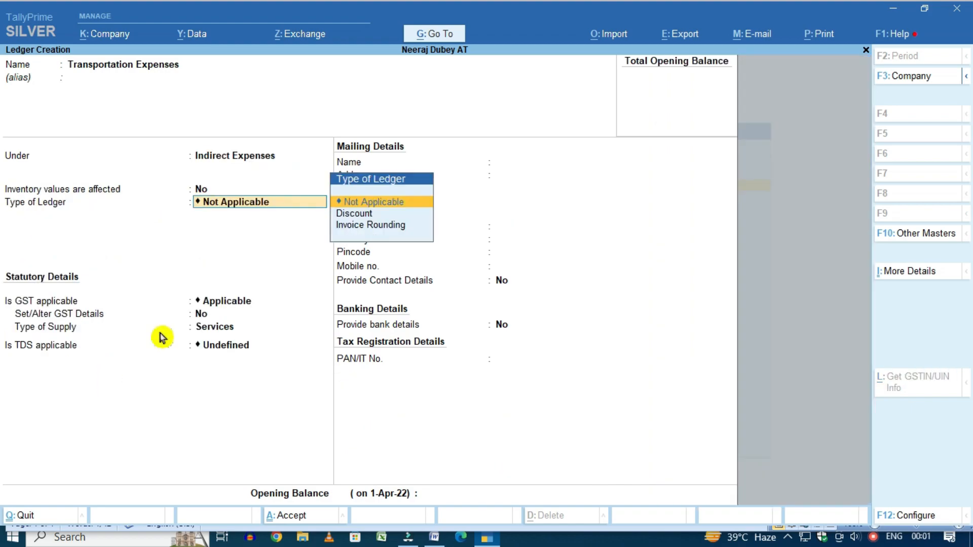
Keep type Not Applicable, make GST and TDS applicable with nature TDS On Transporter 194C
key("Return")
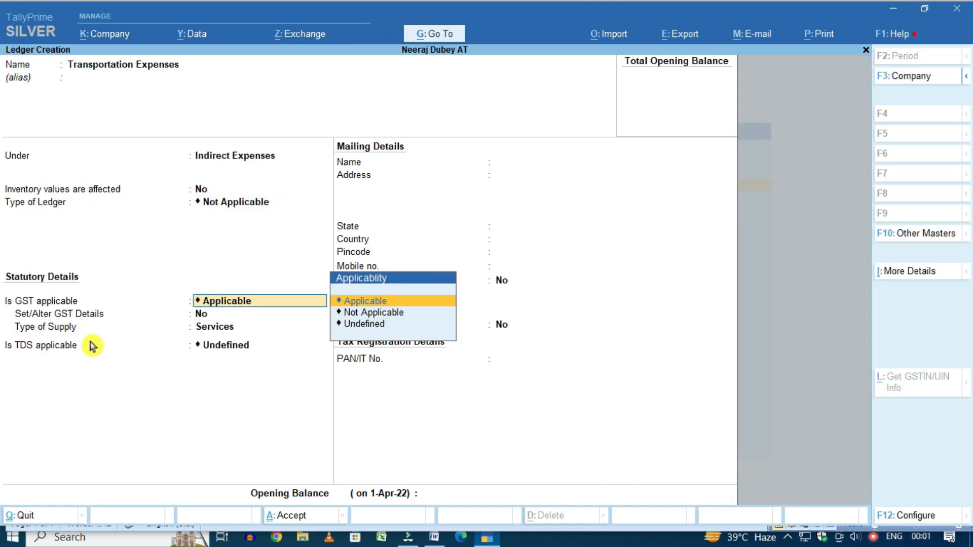
key("Return")
key("Return")
key("Return")
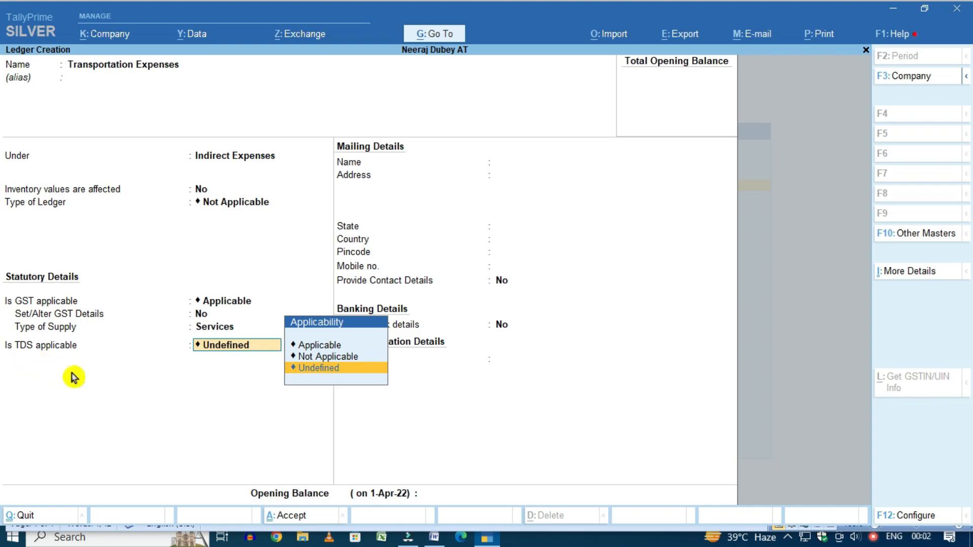
key("Up")
key("Up")
key("Return")
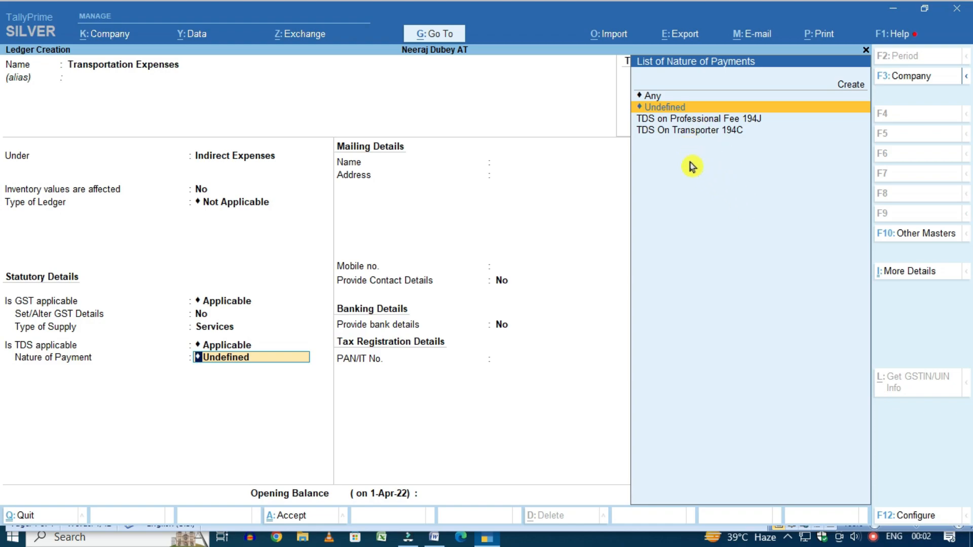
key("Down")
key("Down")
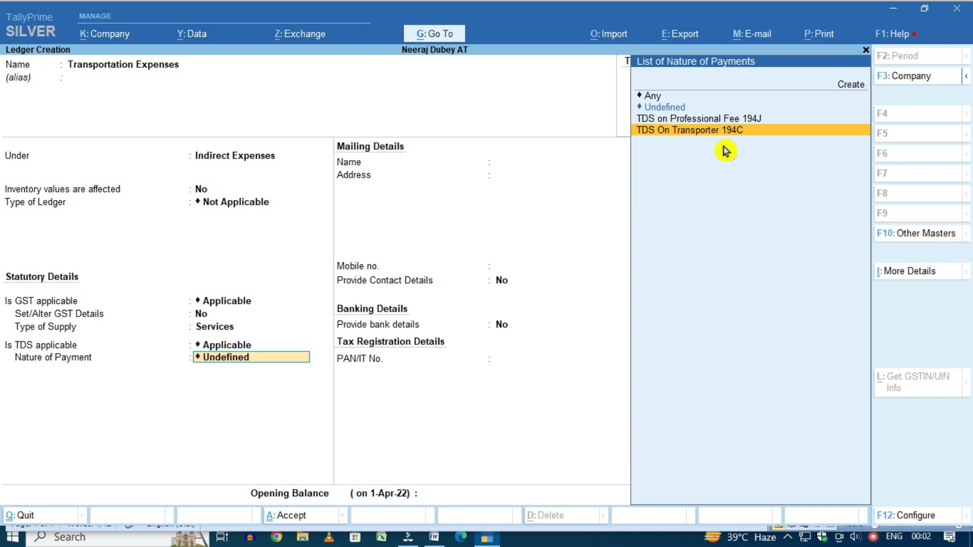
key("Return")
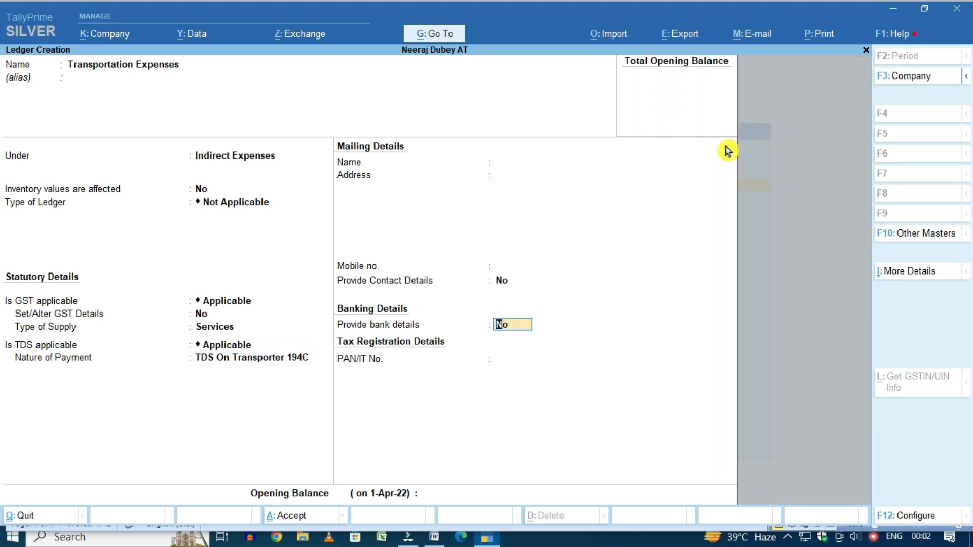
key("Return")
key("Return")
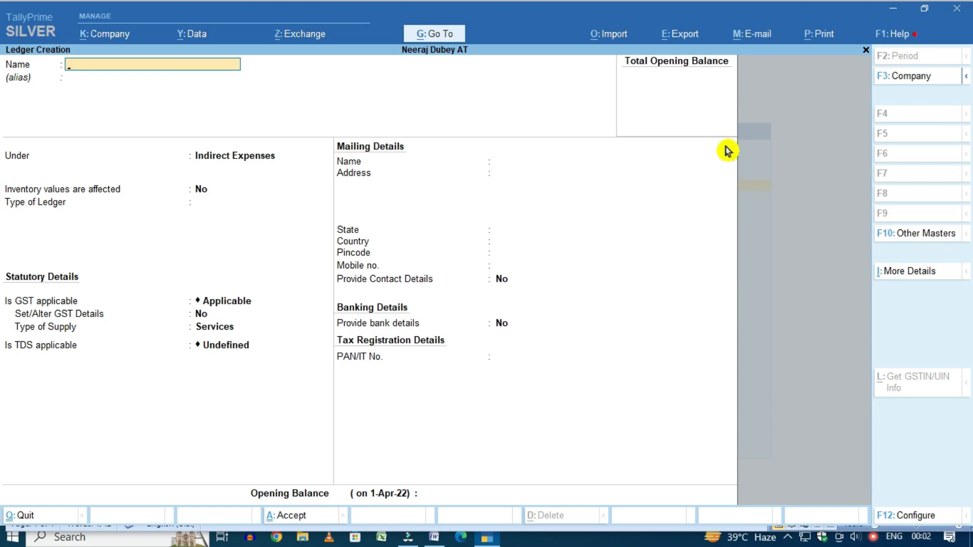
Create 'Professional Fee Expenses' under Indirect Expenses, GST applicable, TDS nature TDS on Professional Fee 194J
type("Professional Fee Expenses")
key("Return")
key("Return")
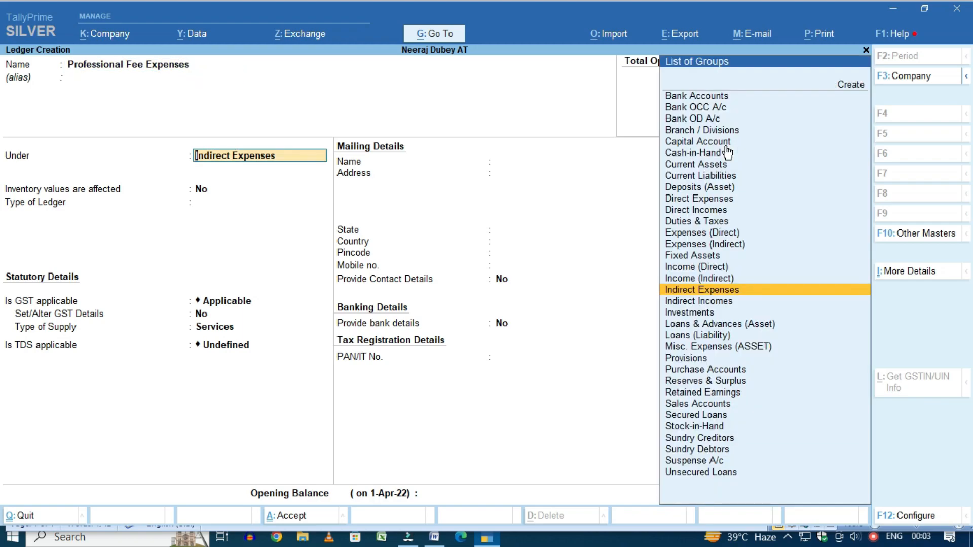
key("Return")
key("Return")
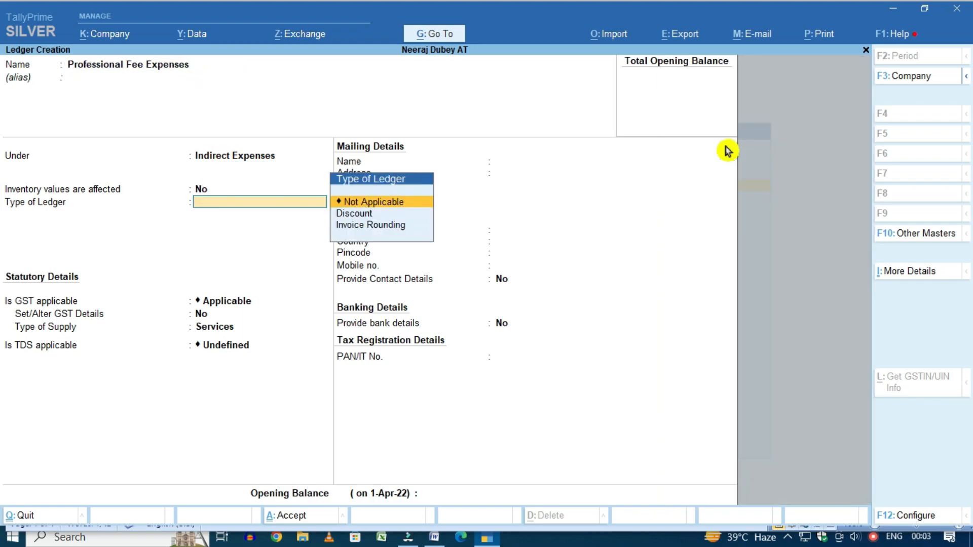
key("Return")
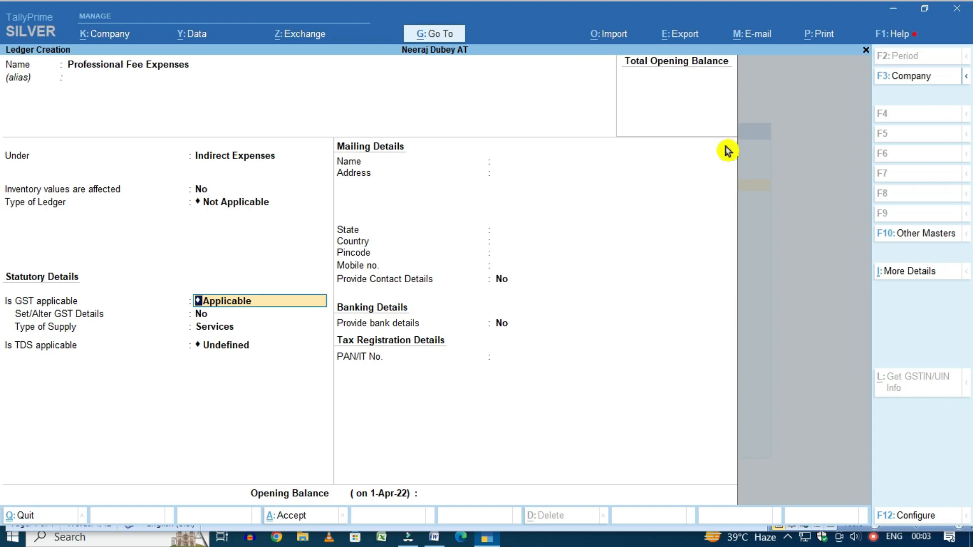
key("Return")
key("Return")
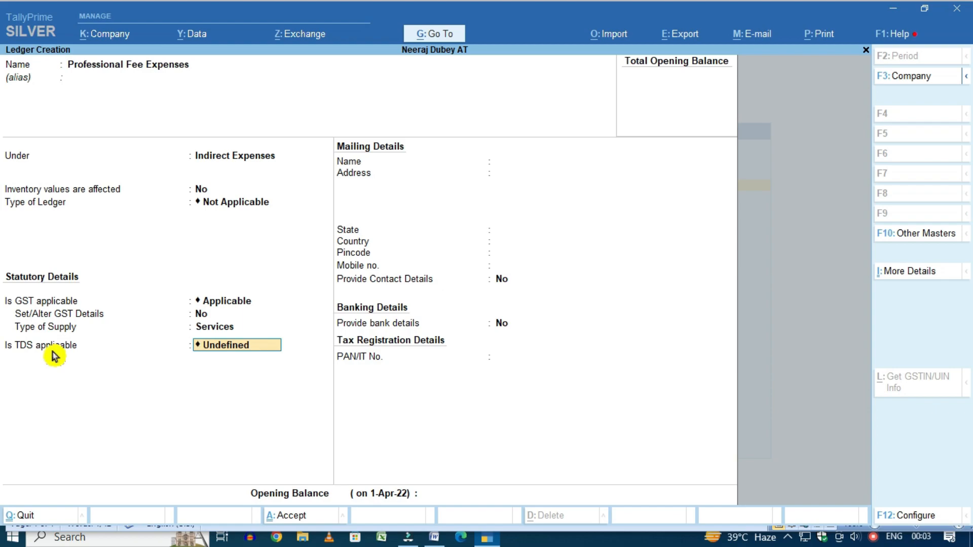
key("BackSpace")
key("Up")
key("Up")
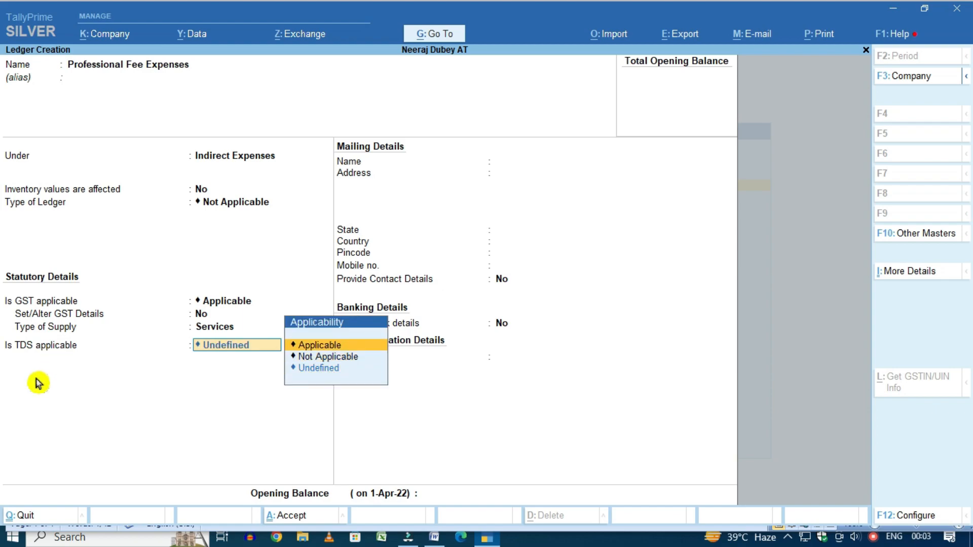
key("Return")
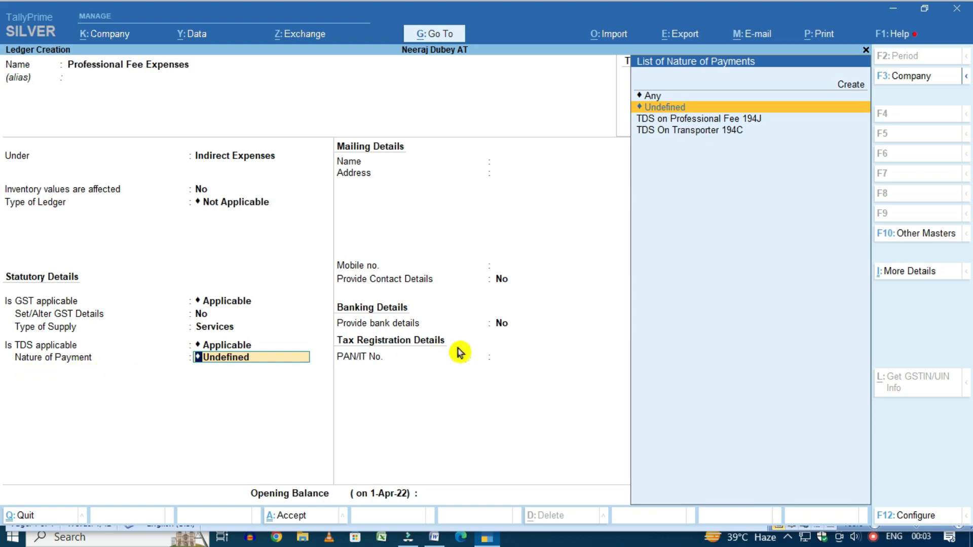
key("Down")
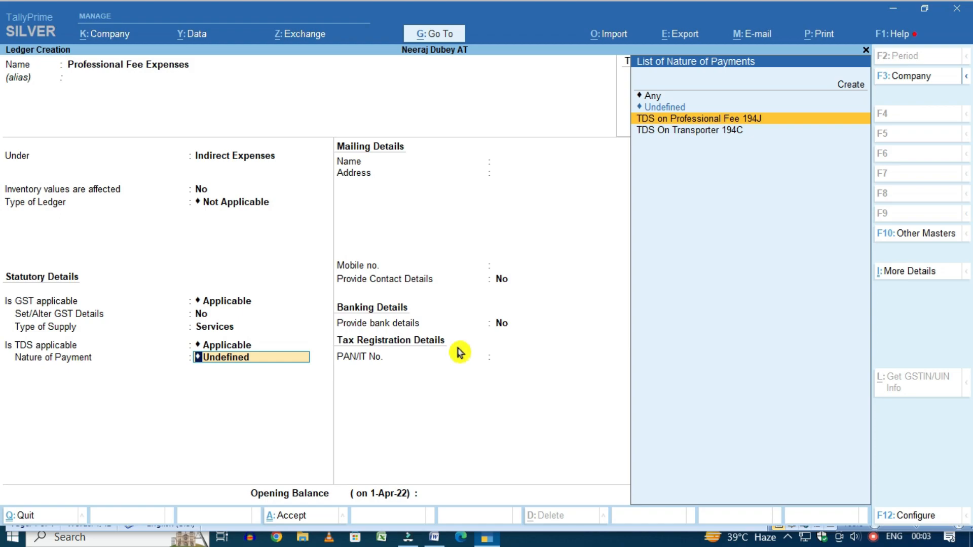
key("Return")
key("Return")
key("Return")
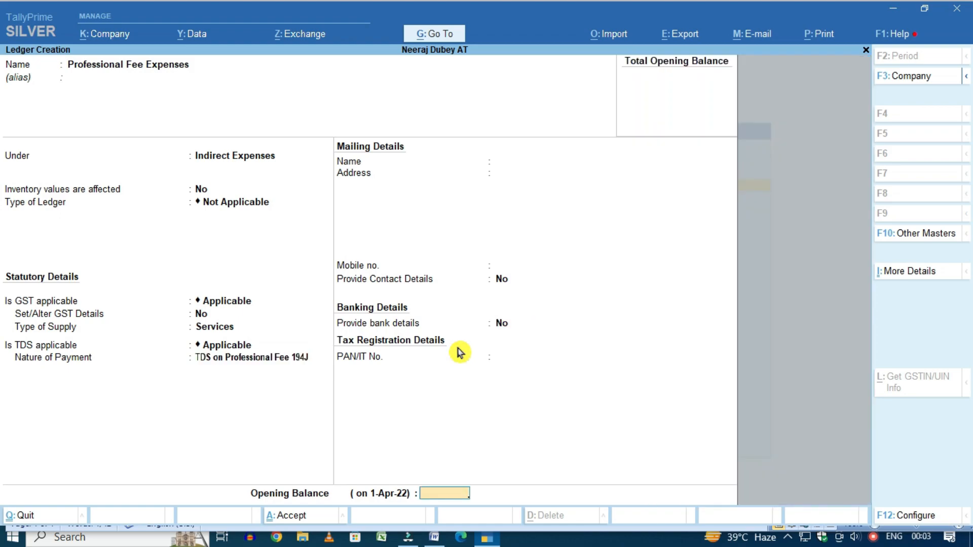
key("Return")
key("Return")
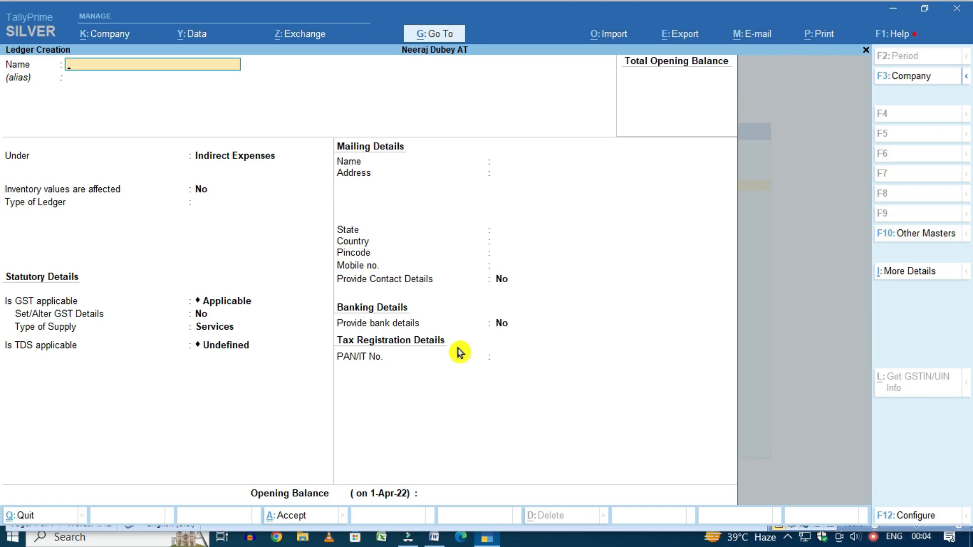
Create RK Transport Service under Sundry Creditors, TDS deductible as Individual/HUF - Resident in the same voucher
type("RK Transport Service")
key("Return")
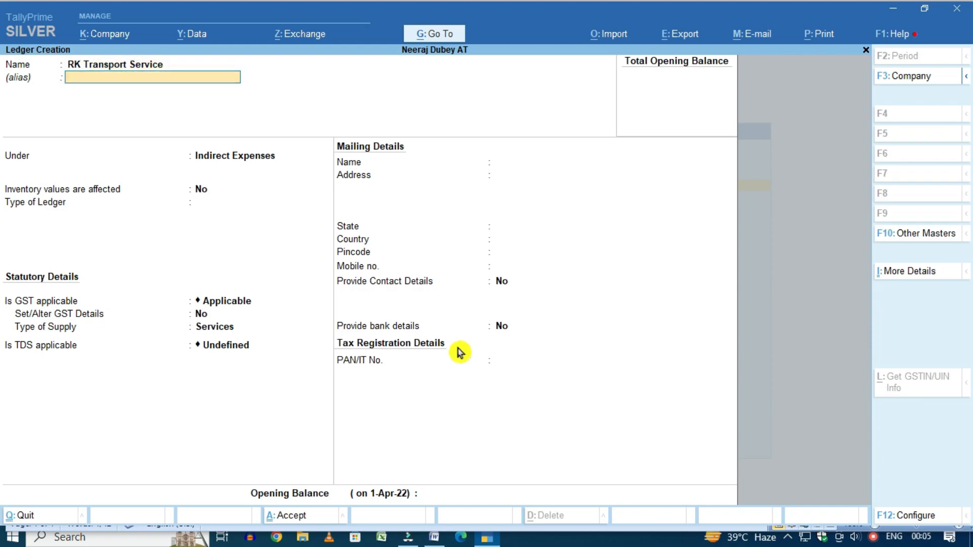
key("Return")
type("Sund")
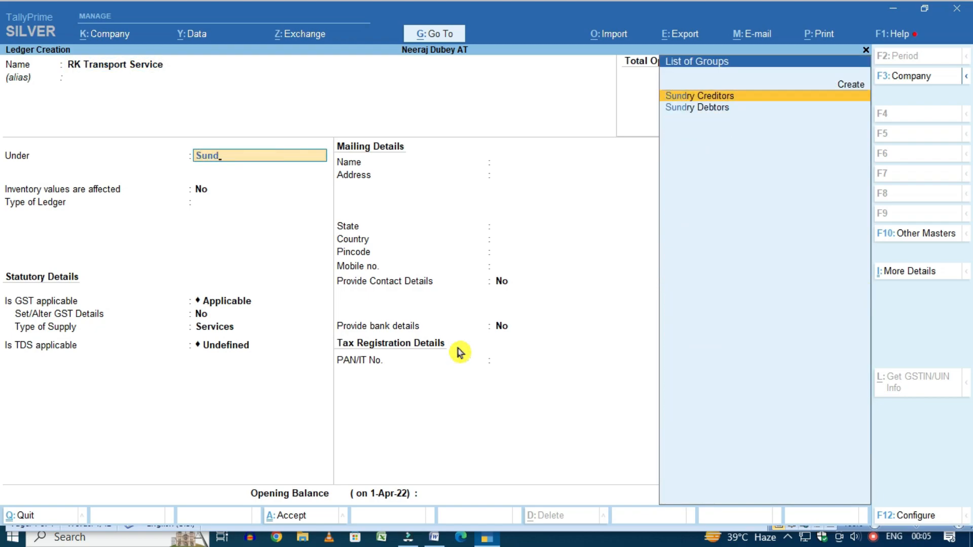
key("Return")
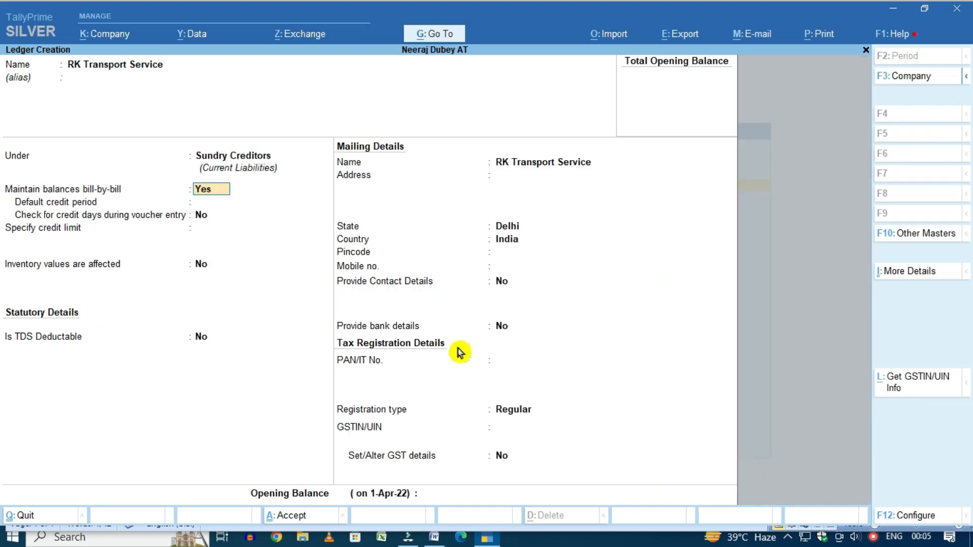
key("Return")
key("Return")
key("Return")
key("Return")
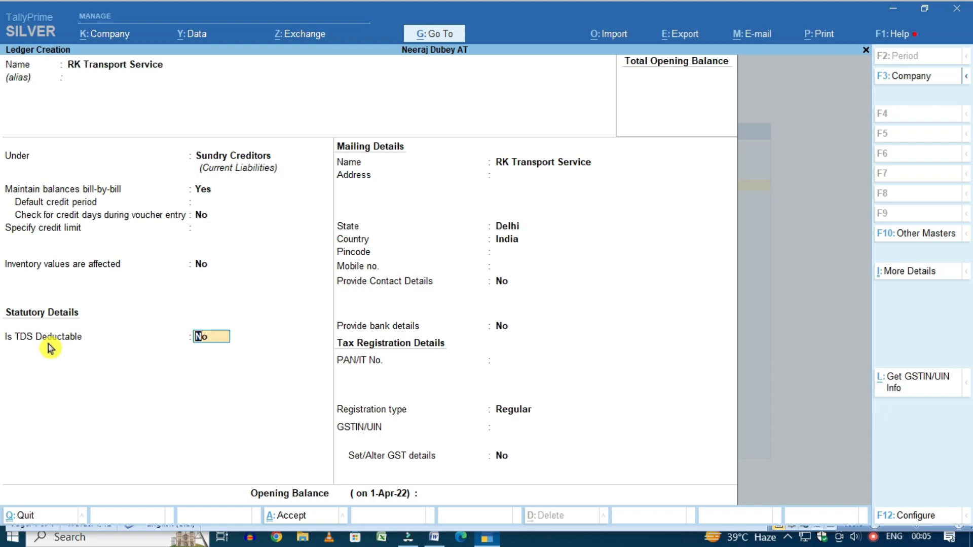
type("y")
key("Return")
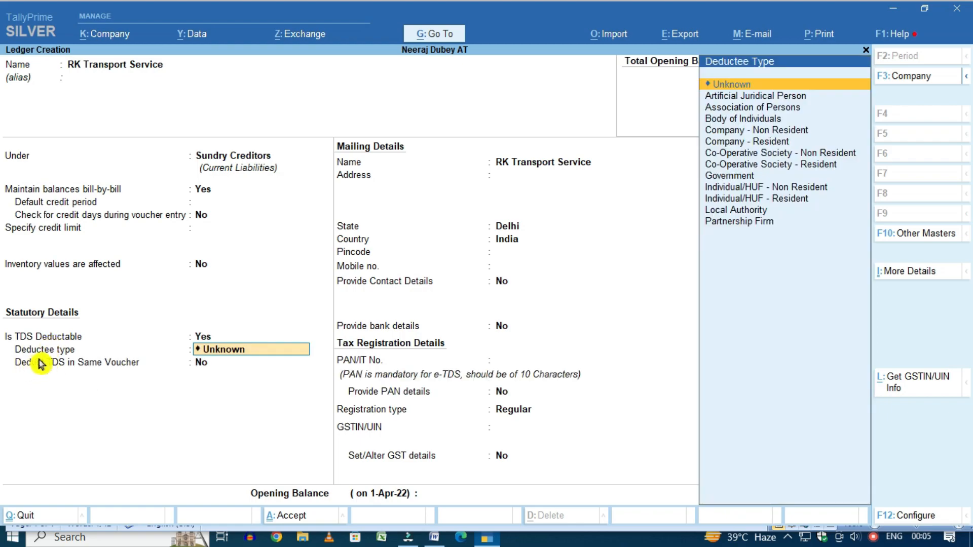
key("Down")
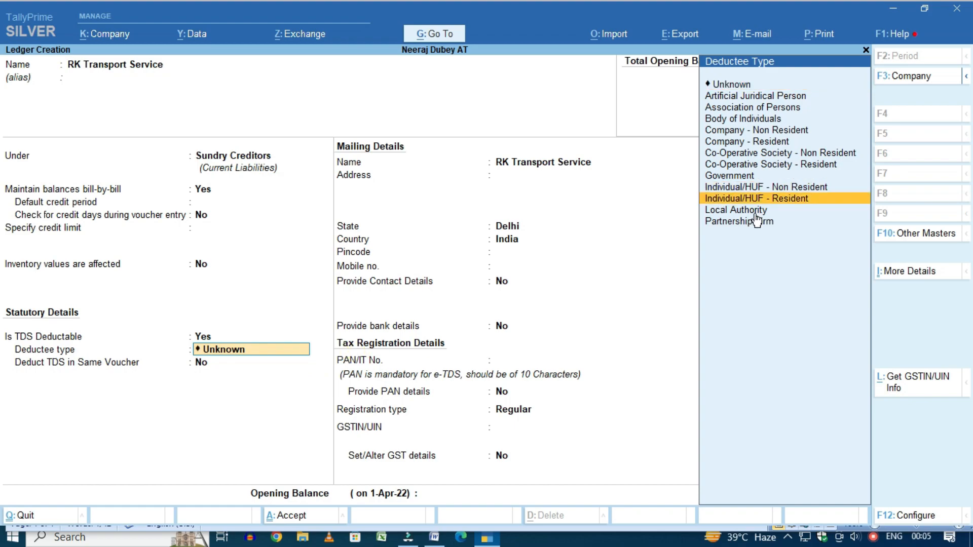
key("Return")
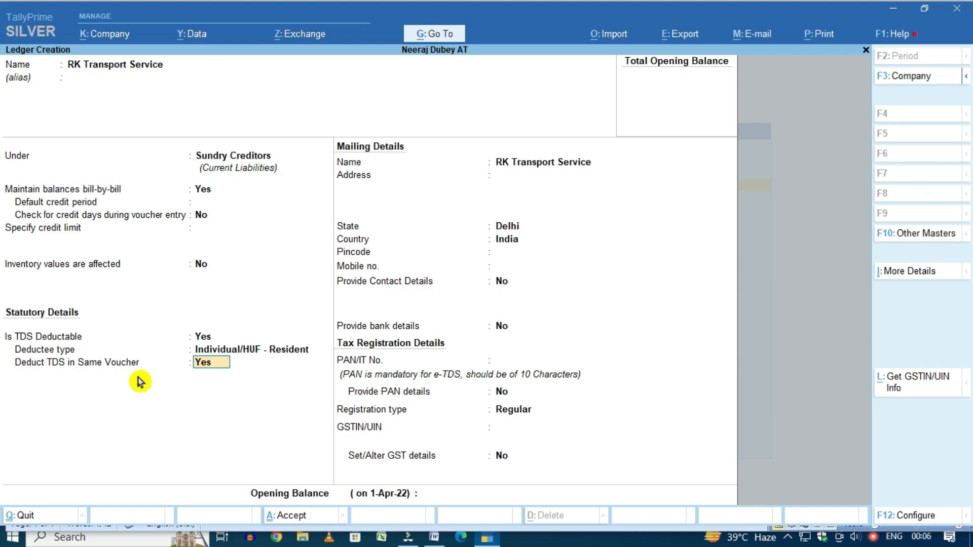
key("Return")
Set the state to Delhi and enter the party's PAN
key("Return")
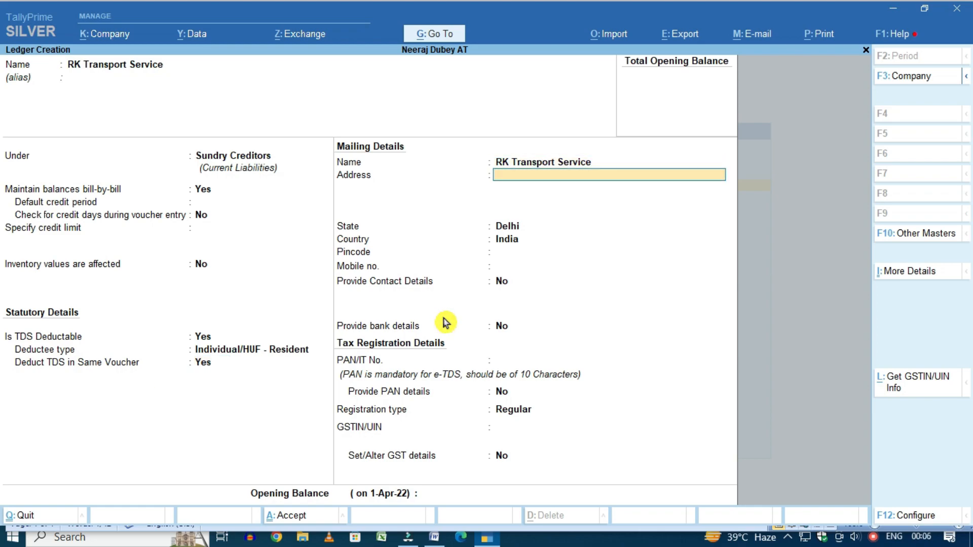
type("Delhi")
key("Return")
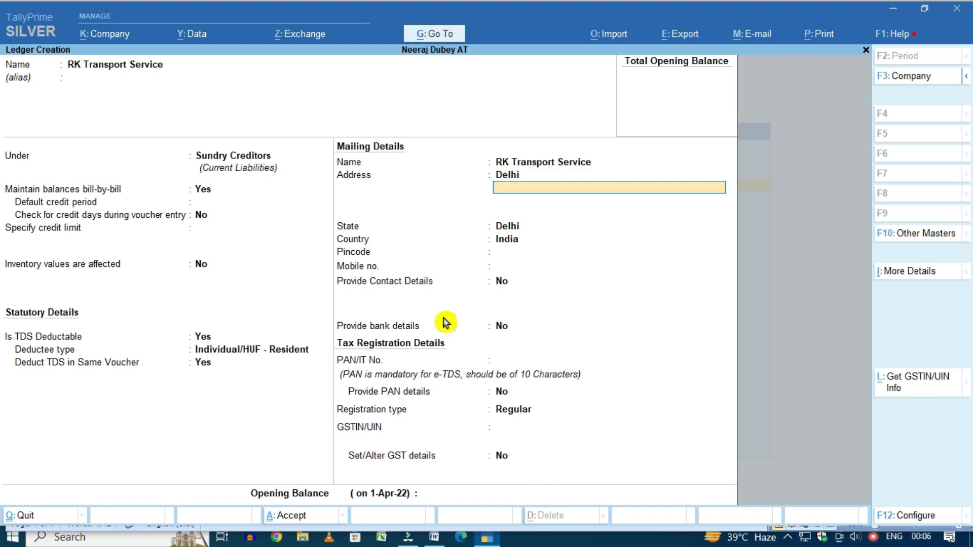
key("Return")
key("Return")
key("Return")
key("Return")
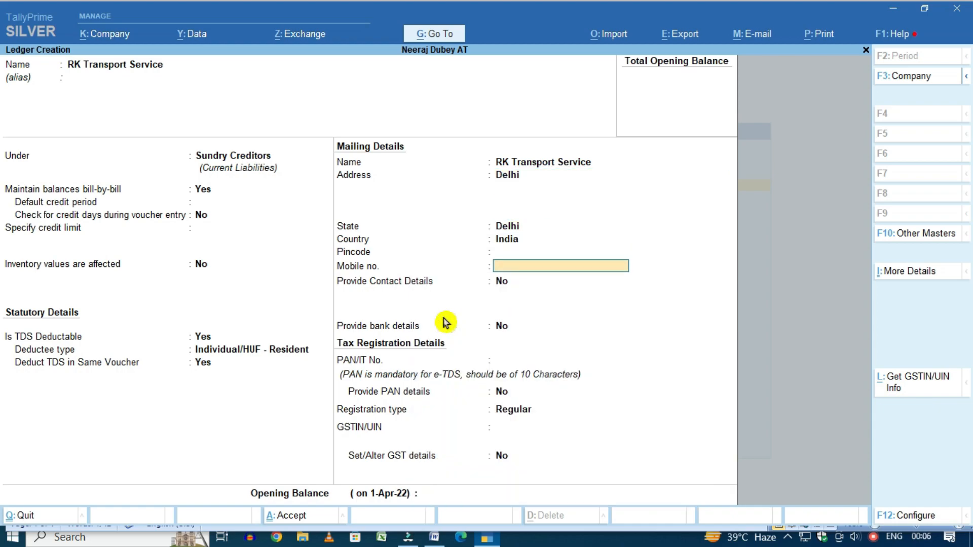
key("Return")
key("Return")
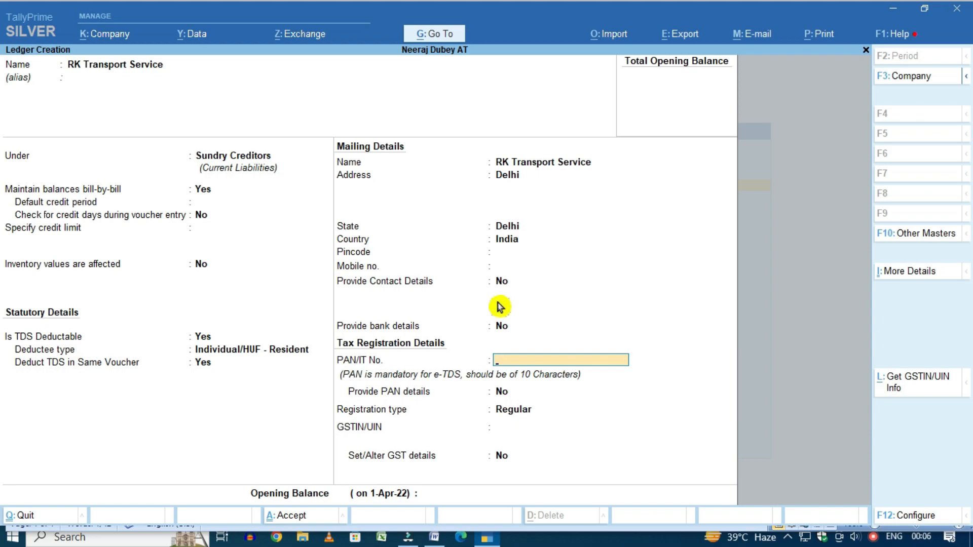
key("Return")
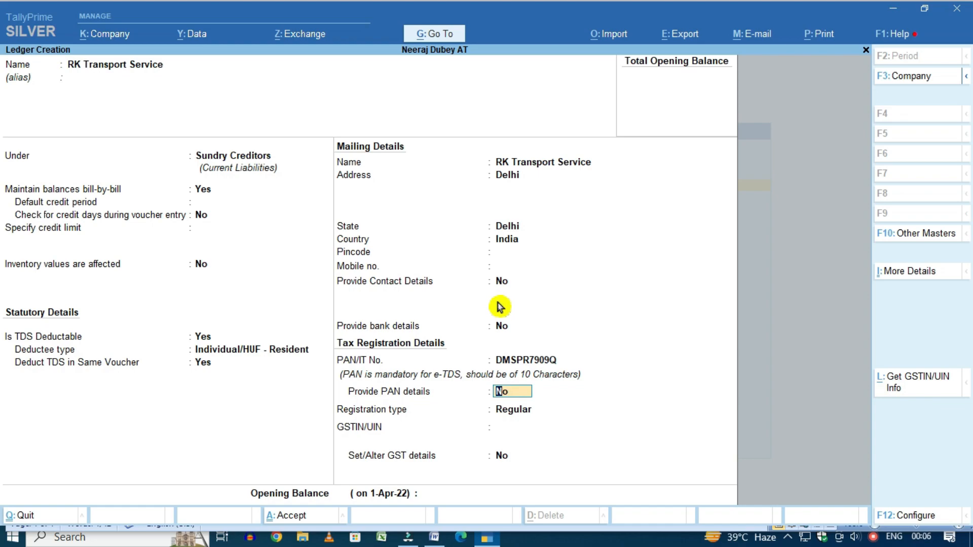
key("y")
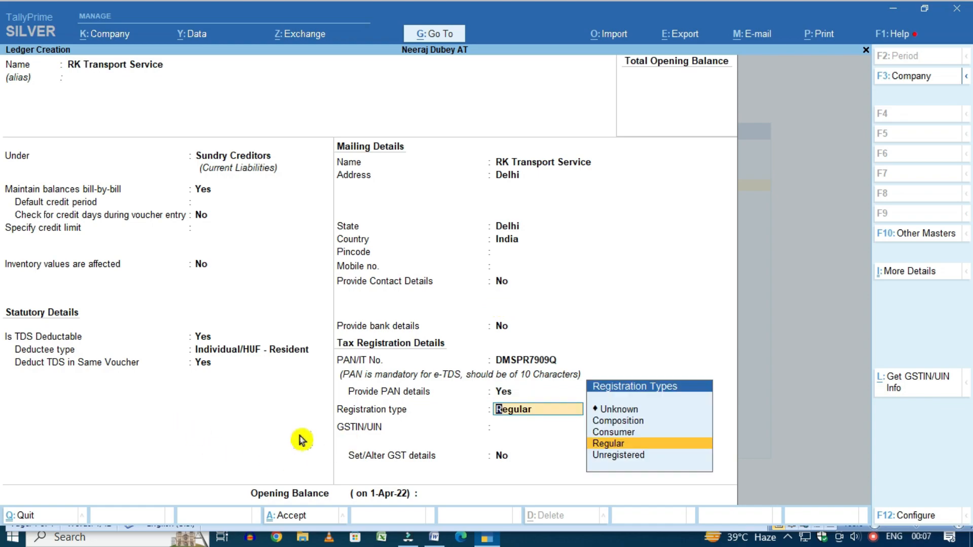
Keep Regular GST registration, enter the party's GSTIN, and leave GST details unset
key("Down")
key("Up")
key("Up")
key("Up")
key("Down")
key("Down")
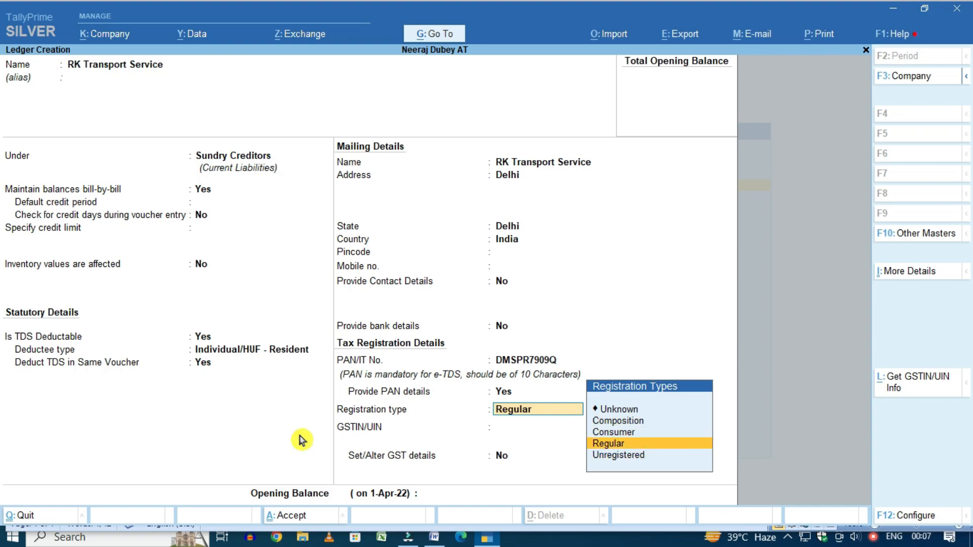
key("Return")
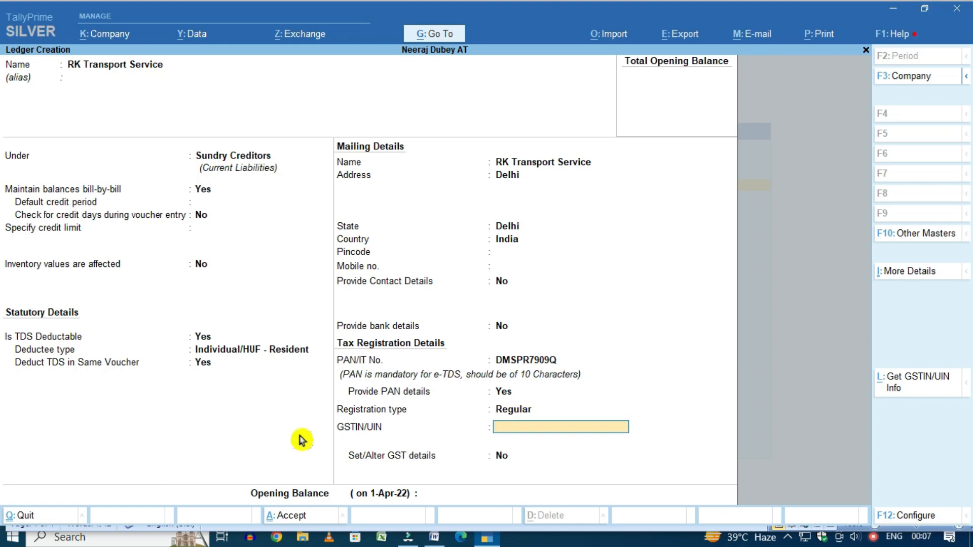
key("Return")
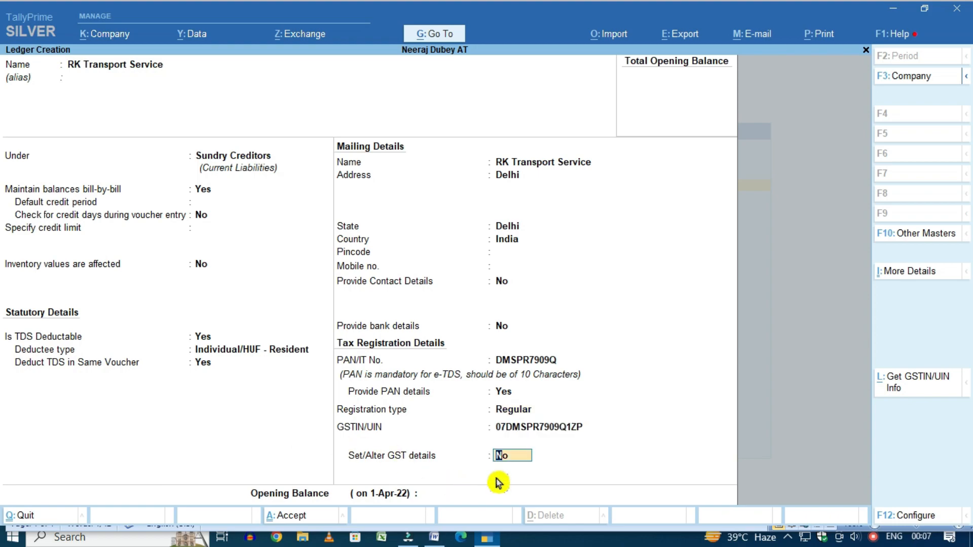
key("Return")
key("Return")
key("Return")
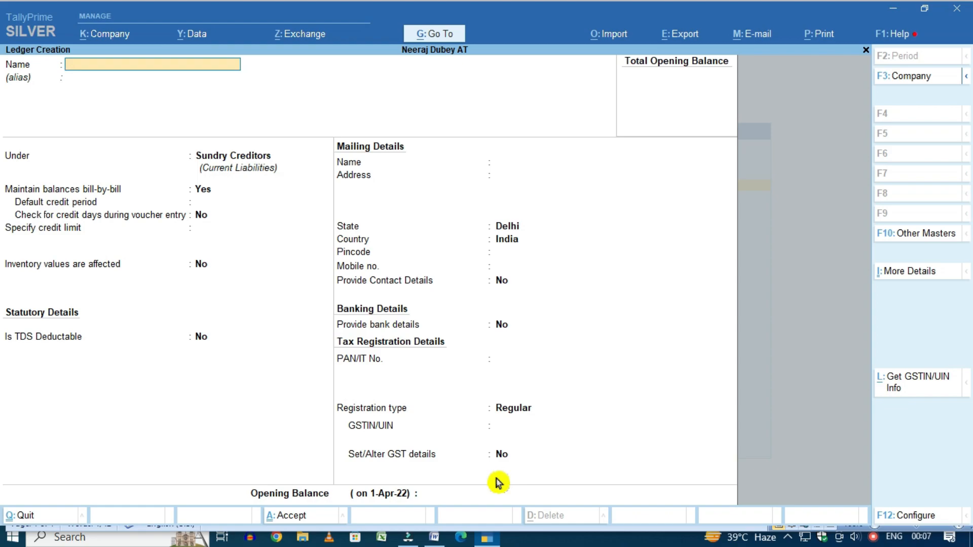
Name the ledger SHARMA ASSOCIATE, TDS deductible as Company - Resident in the same voucher
type("SHARMA ASSOCIATE")
key("Return")
key("Return")
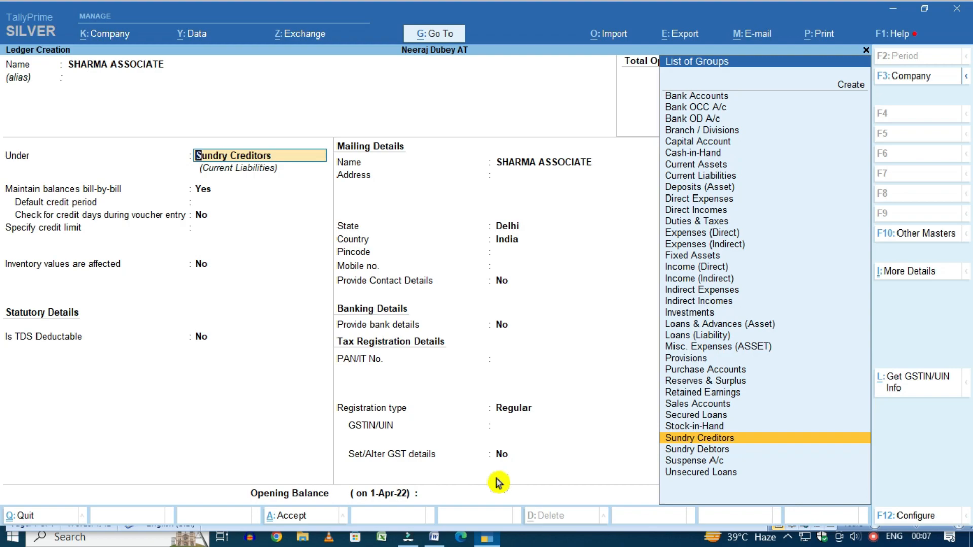
key("Return")
key("Return")
key("Return")
key("Return")
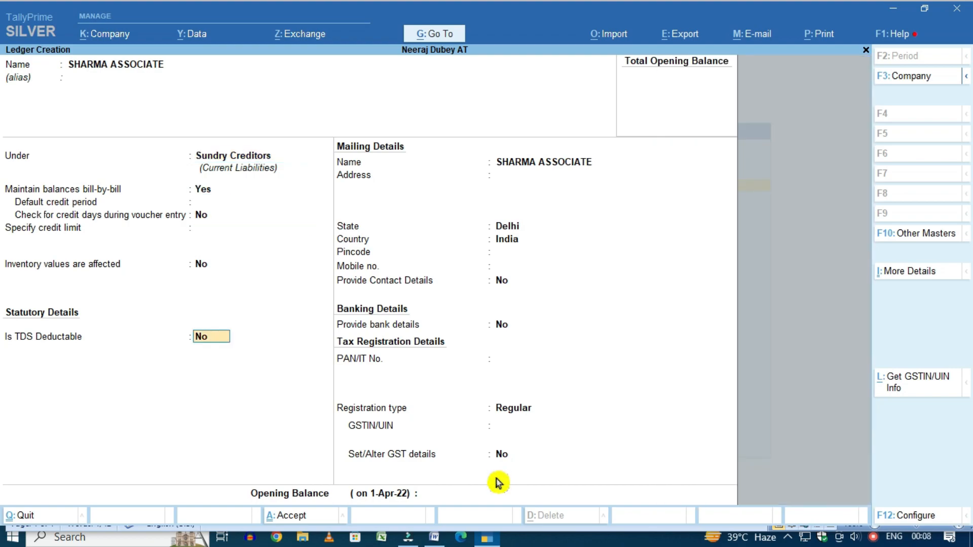
key("y")
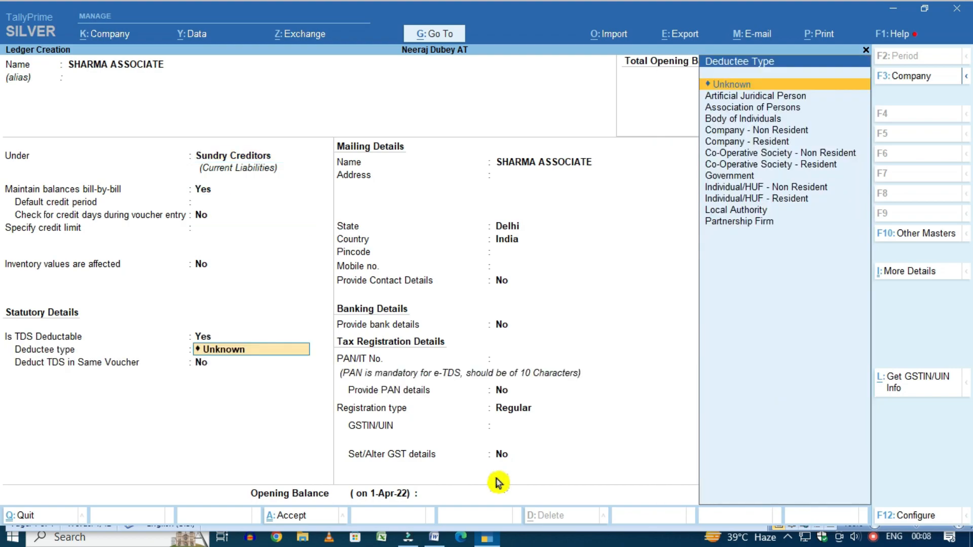
left_click(744, 142)
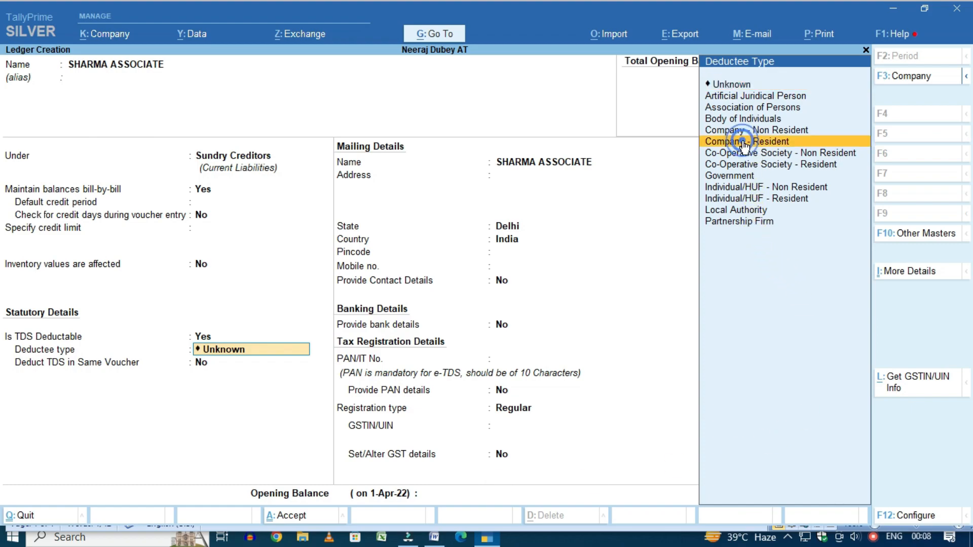
left_click(737, 144)
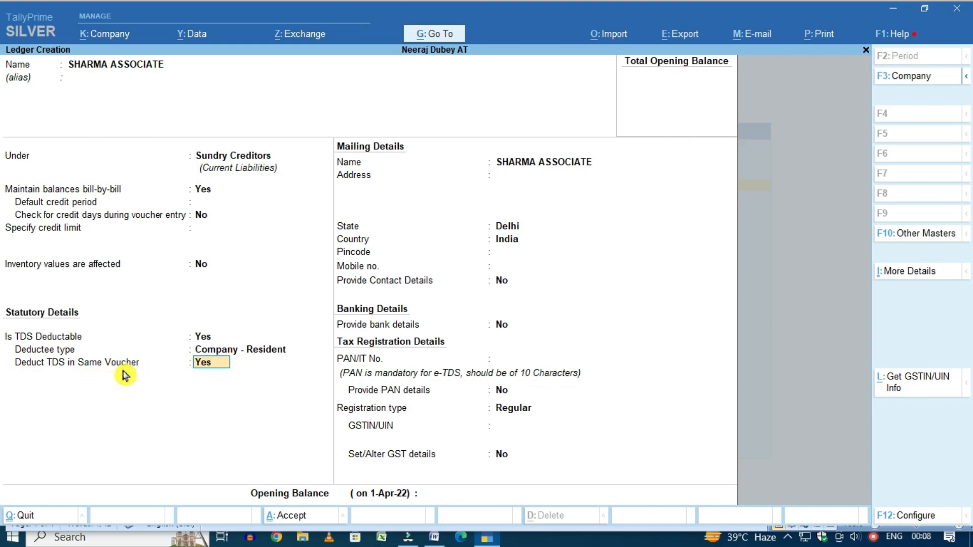
key("Return")
key("Return")
key("Return")
key("Return")
key("Return")
key("Return")
key("Return")
key("Return")
key("Return")
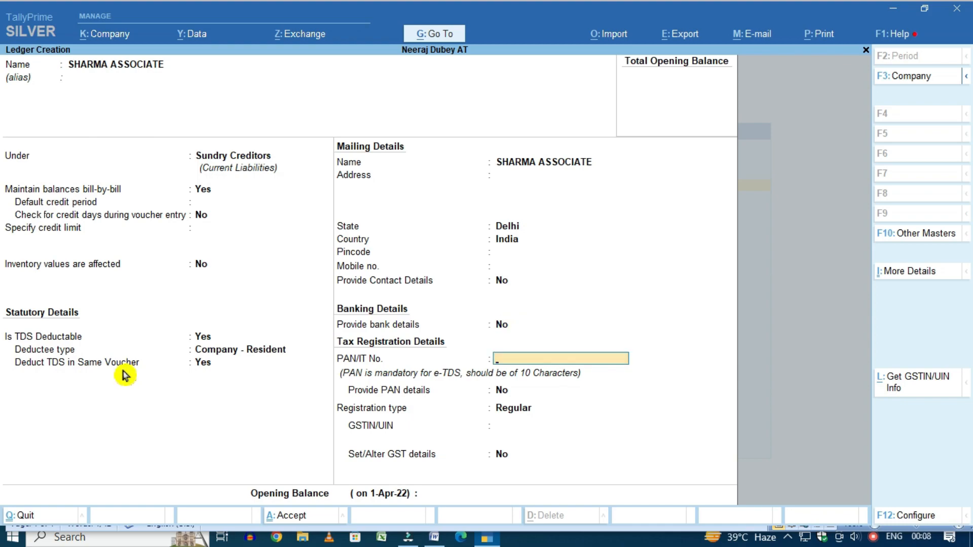
Enter the party's PAN, keep Regular registration, and save the ledger
type("AAAAA1234A")
key("Return")
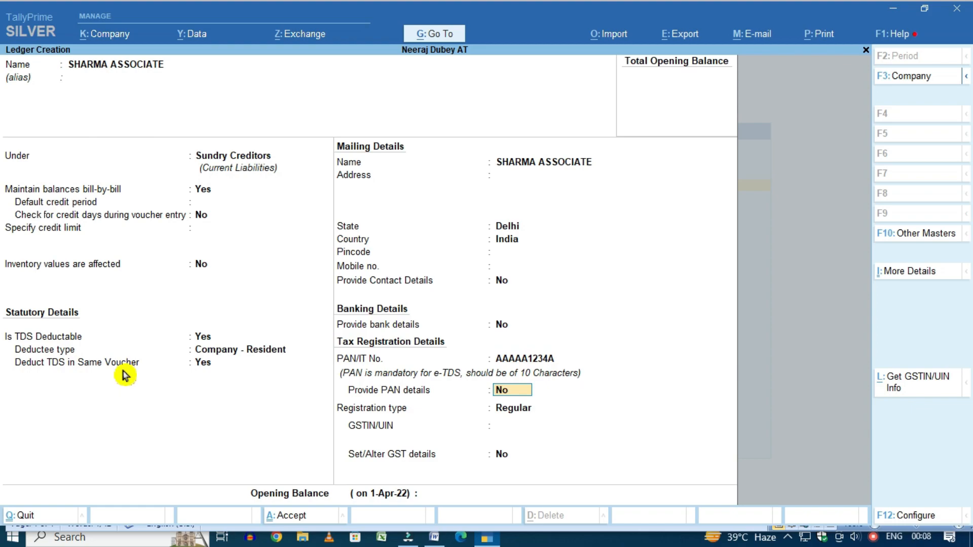
key("Return")
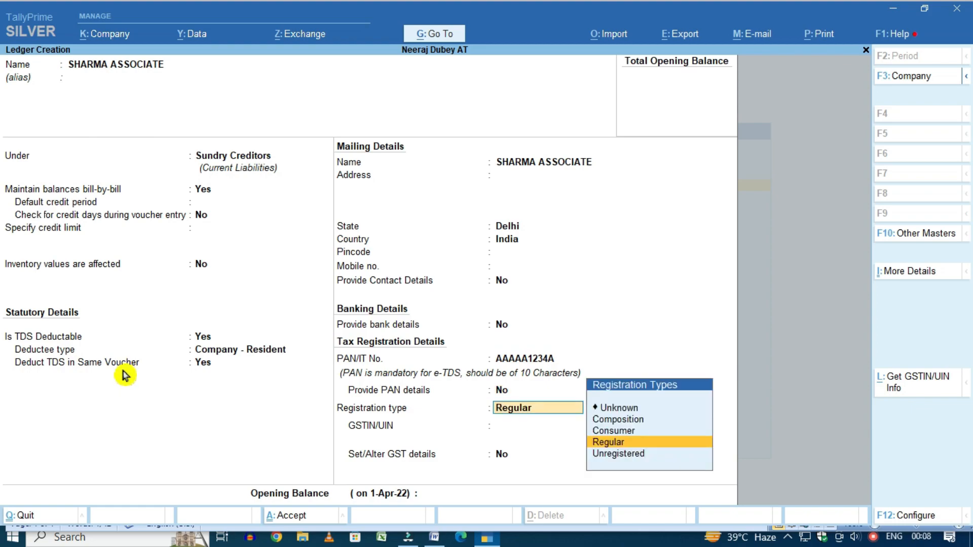
key("Return")
key("ctrl+a")
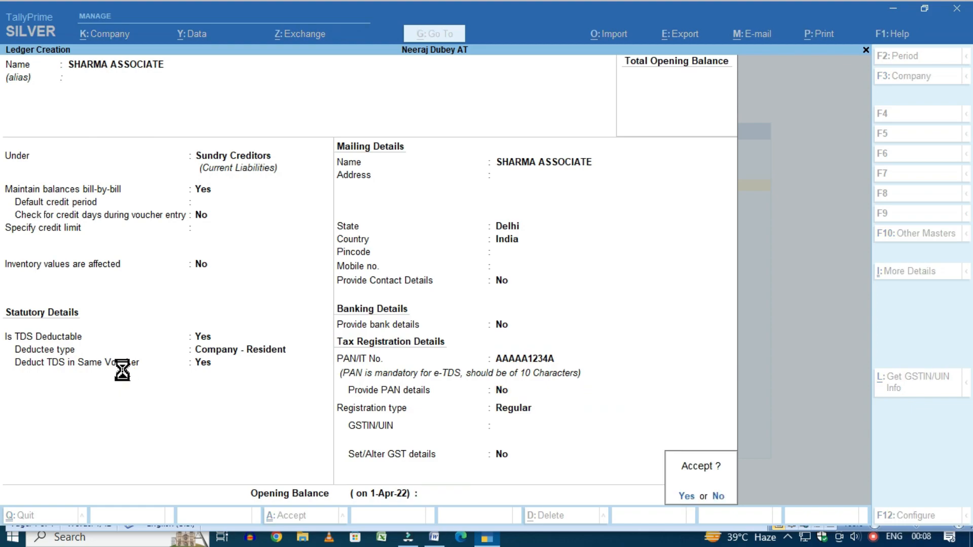
key("Return")
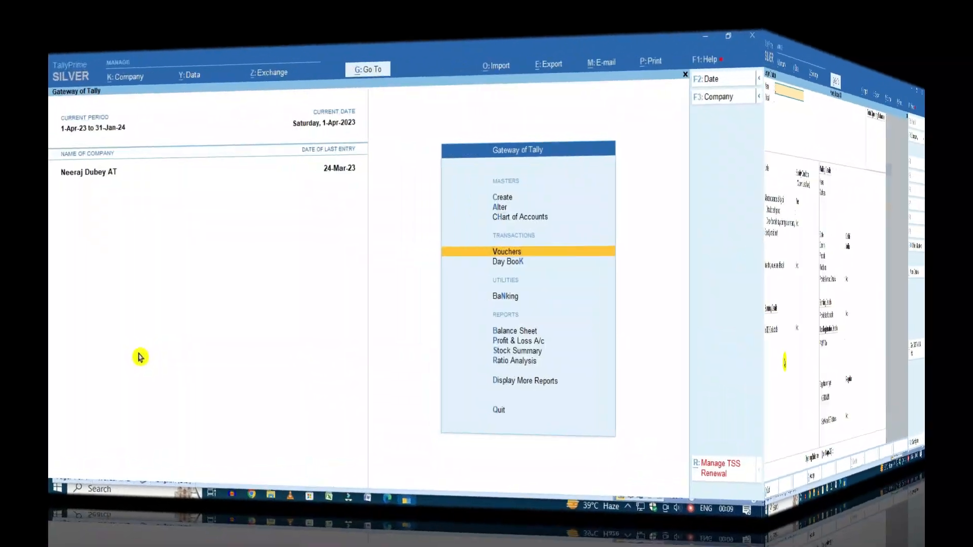
Leave ledger creation and start a purchase voucher with supplier invoice number 1
key("Escape")
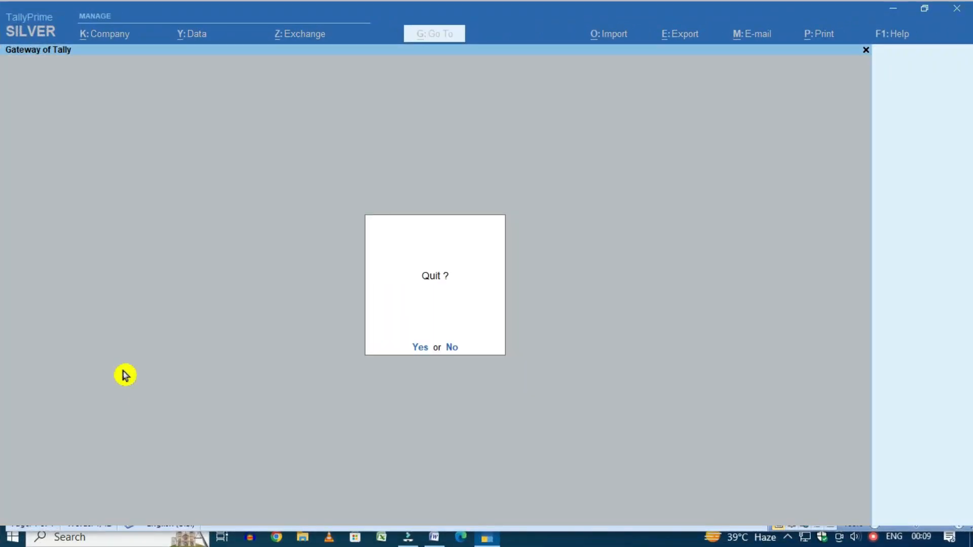
key("Escape")
key("v")
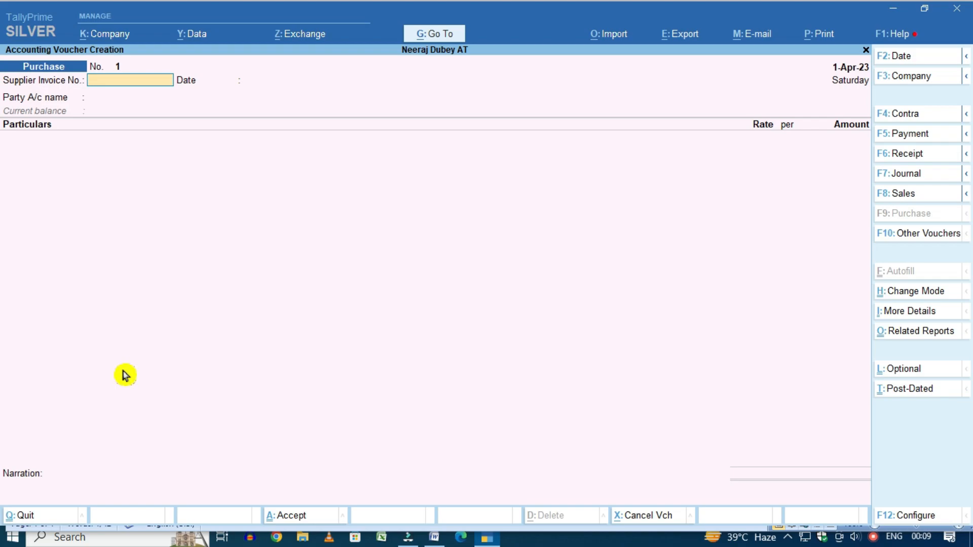
type("1")
key("Return")
key("Return")
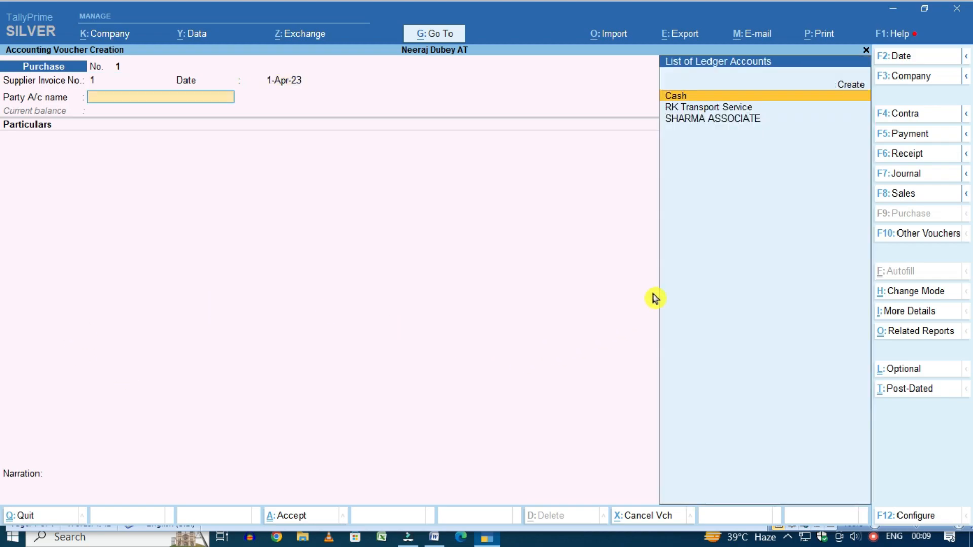
Choose RK Transport Service as party and skip receipt, order and party details
left_click(717, 110)
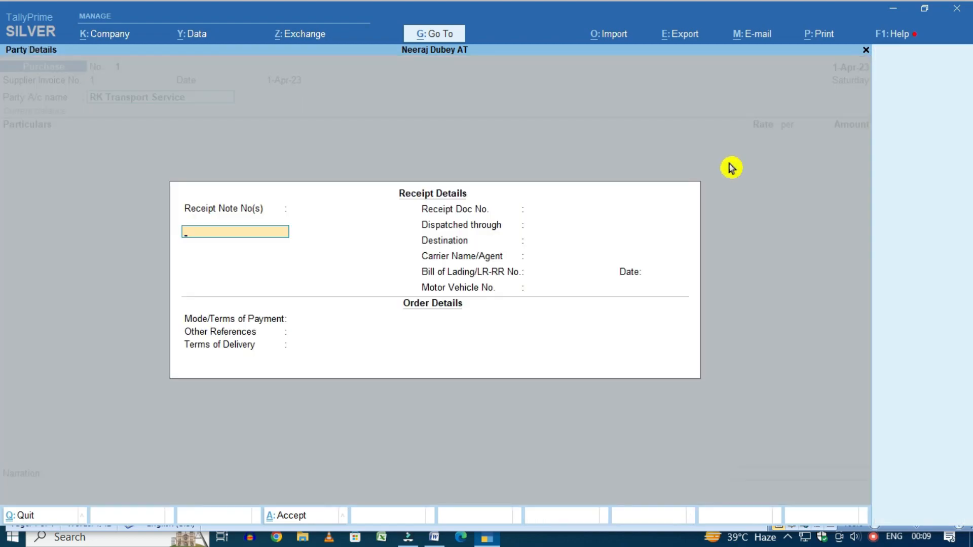
key("Return")
key("Return")
key("Return")
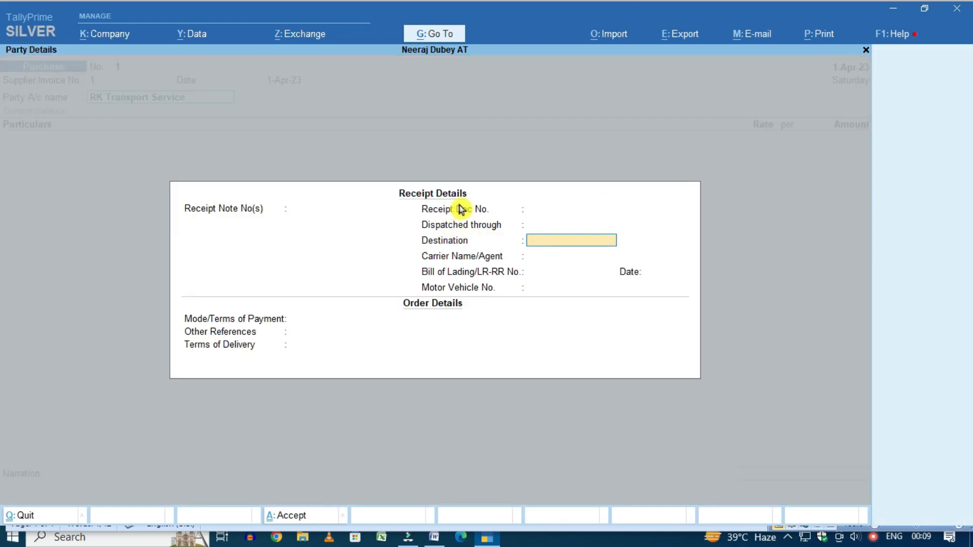
key("Return")
key("Return")
key("Return")
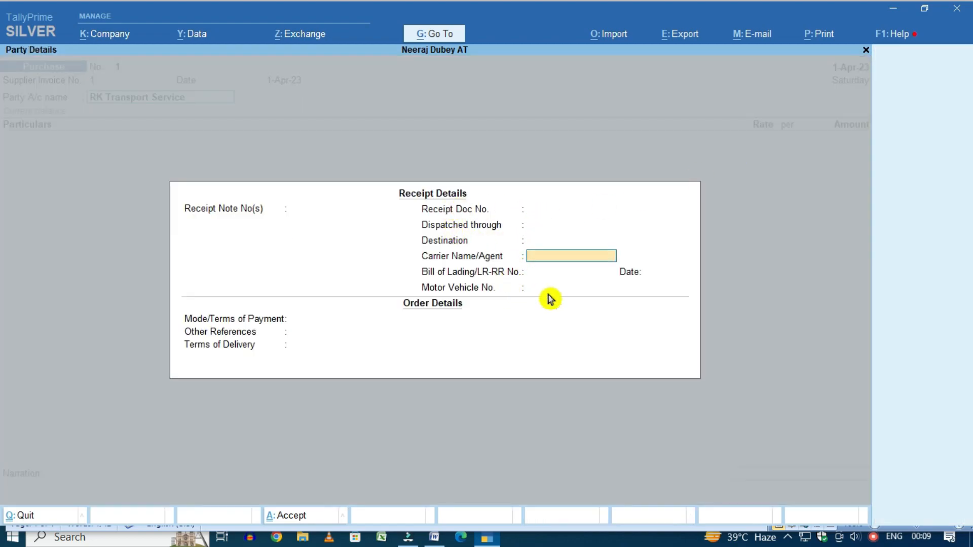
key("Return")
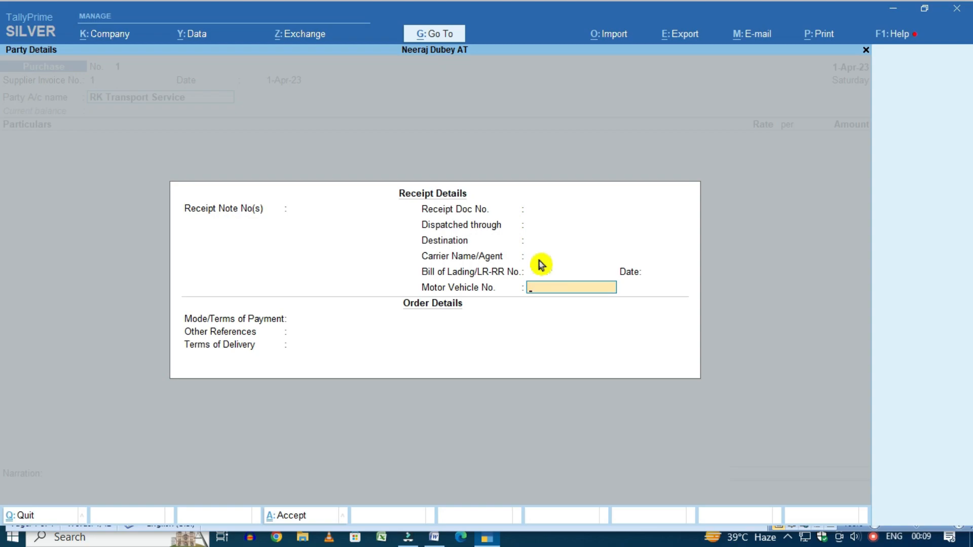
key("Return")
key("Return")
key("Return")
key("Return")
key("Return")
key("Return")
key("Return")
key("Return")
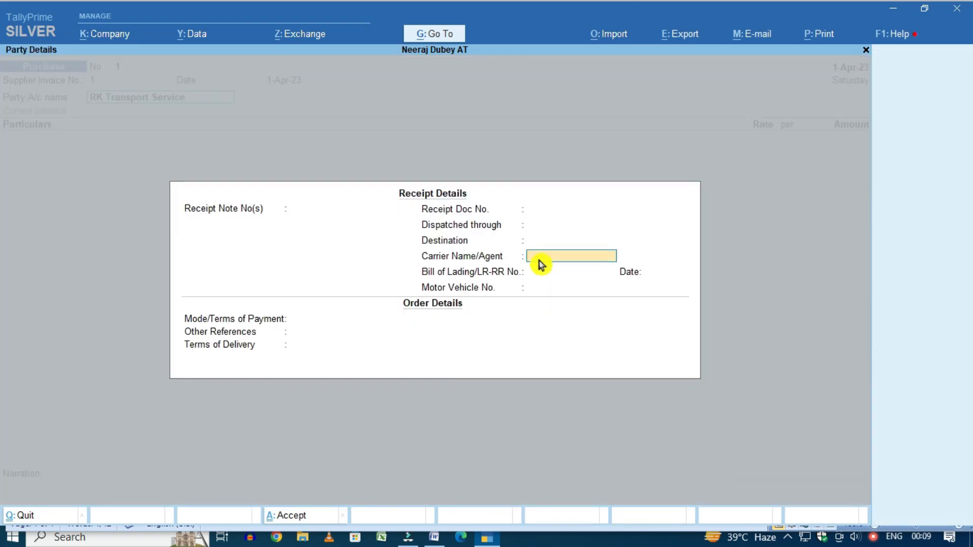
key("Return")
key("Return")
key("Return")
key("Return")
key("Return")
key("Return")
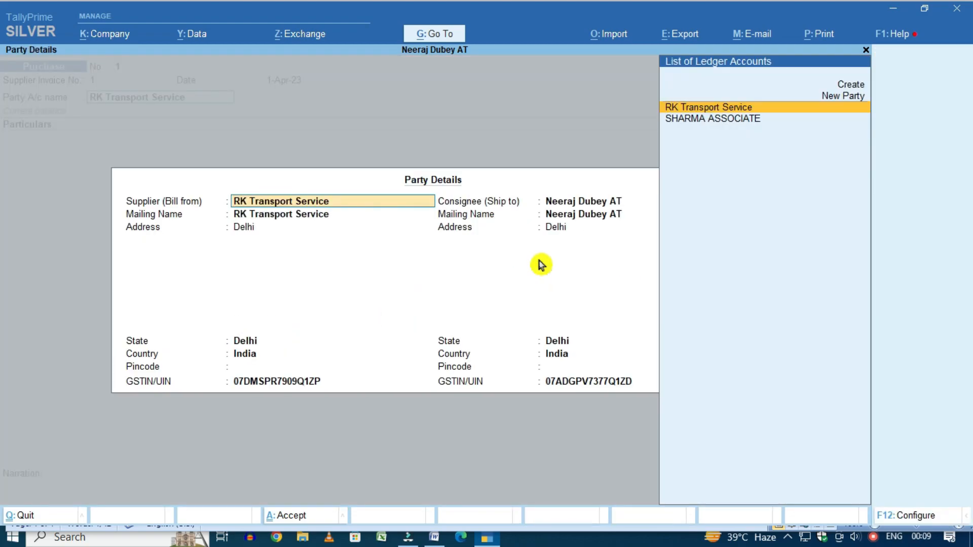
key("Return")
key("Return")
key("Return")
key("Return")
key("Return")
key("Return")
Debit Transportation Expenses 40,000 and add TDS on Transporter 194C at the automatic (-)400
type("T")
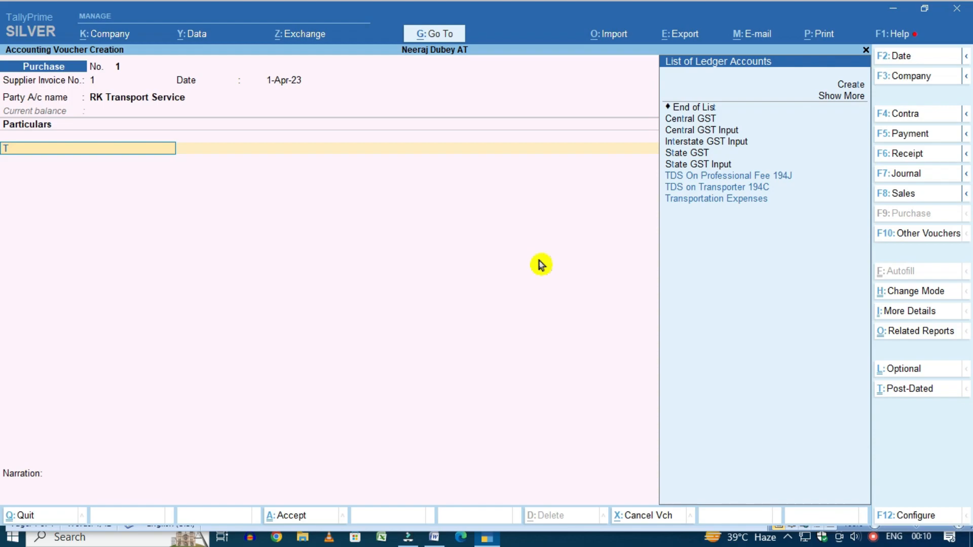
type("RANS")
key("Return")
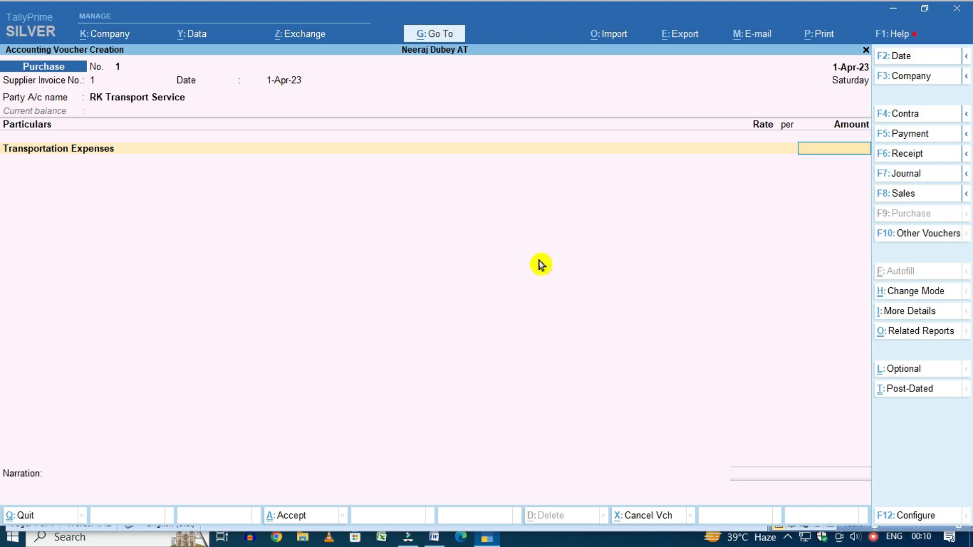
type("400000.00")
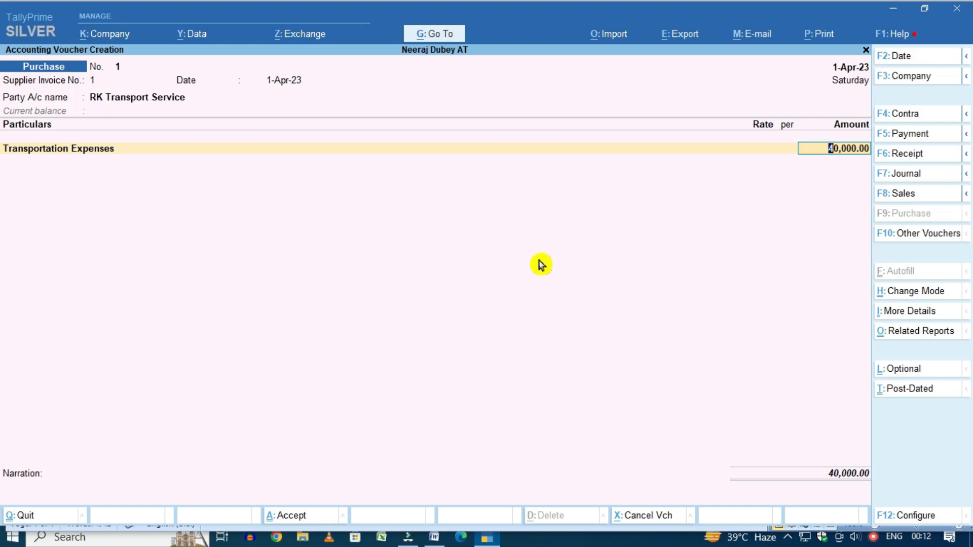
key("Return")
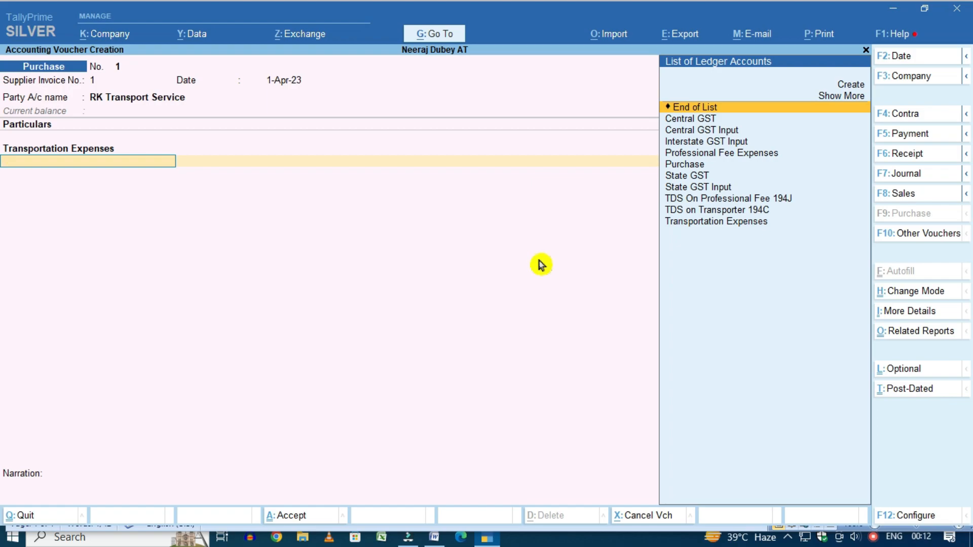
key("Down")
key("Down")
key("Down")
key("Down")
key("Down")
key("Down")
key("Down")
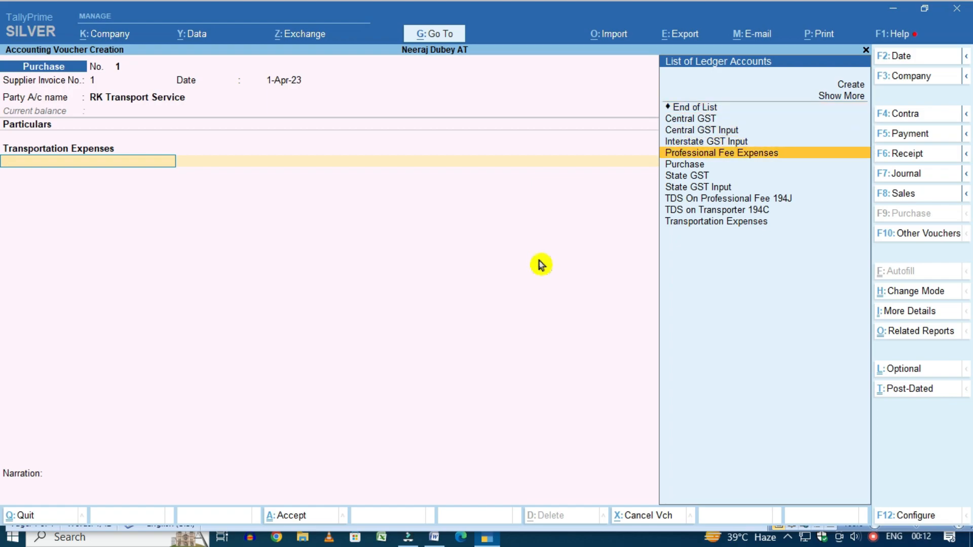
key("Down")
key("Down")
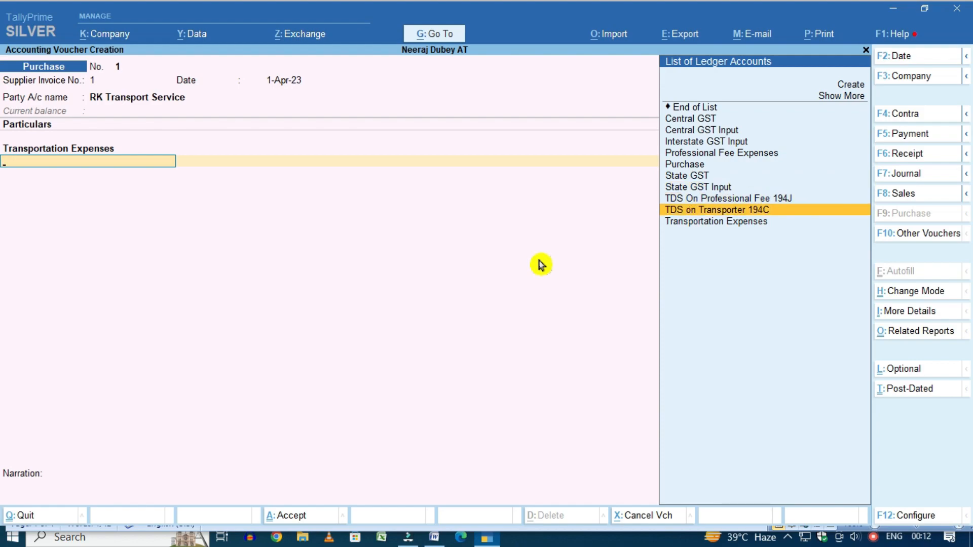
key("Return")
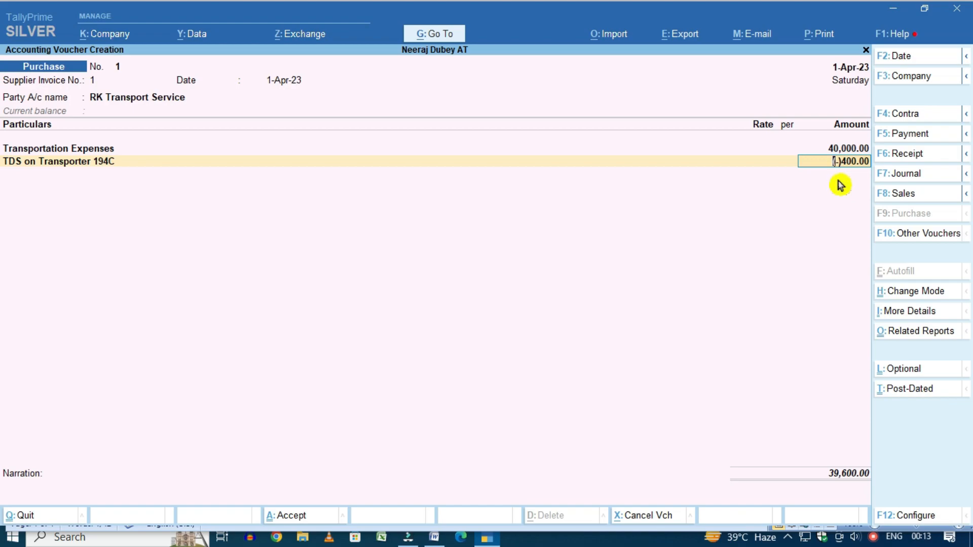
key("Return")
key("Return")
key("Return")
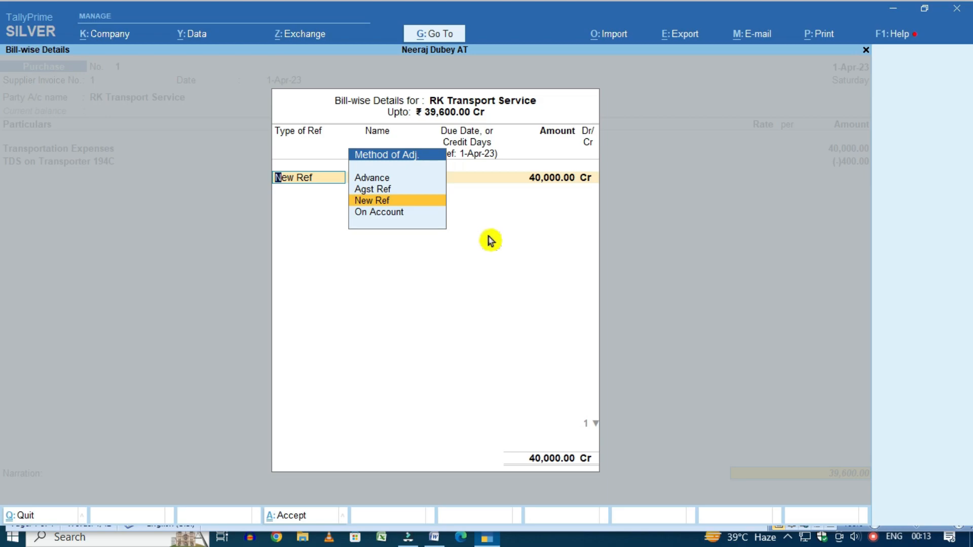
Keep New Ref bill references, add narration 'being transport', and save past the tax warning
key("Return")
key("Return")
key("Return")
key("Return")
key("Return")
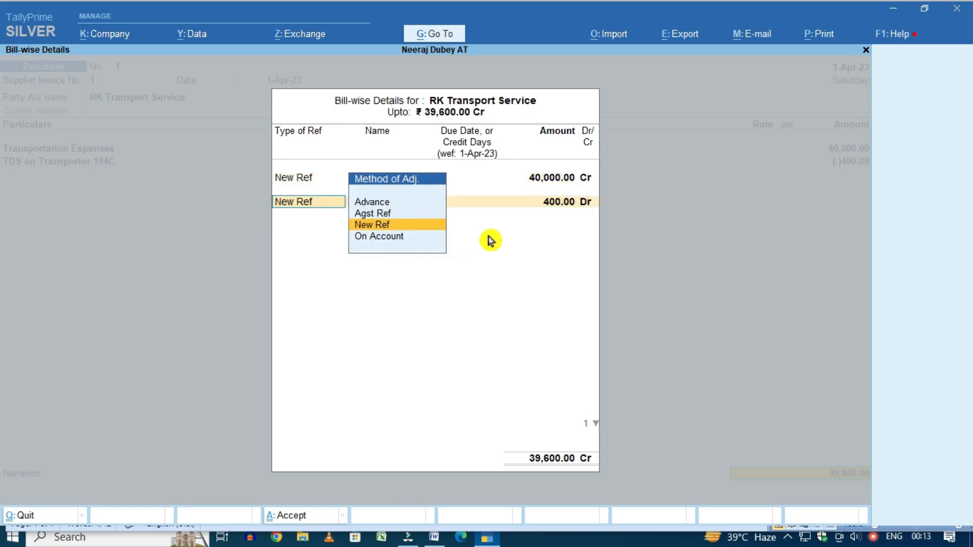
key("Return")
key("Return")
key("Return")
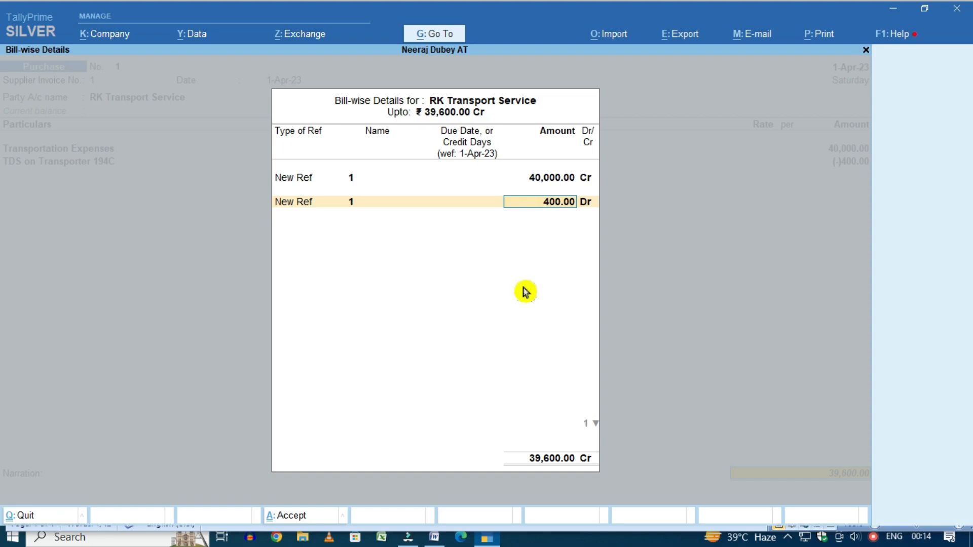
key("Return")
key("Return")
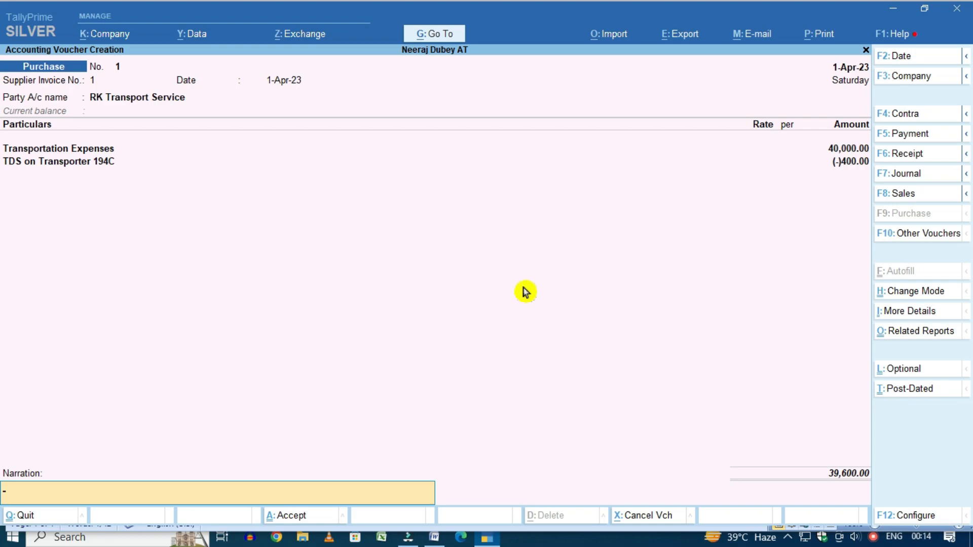
type("bEING tRANSPORT")
key("Return")
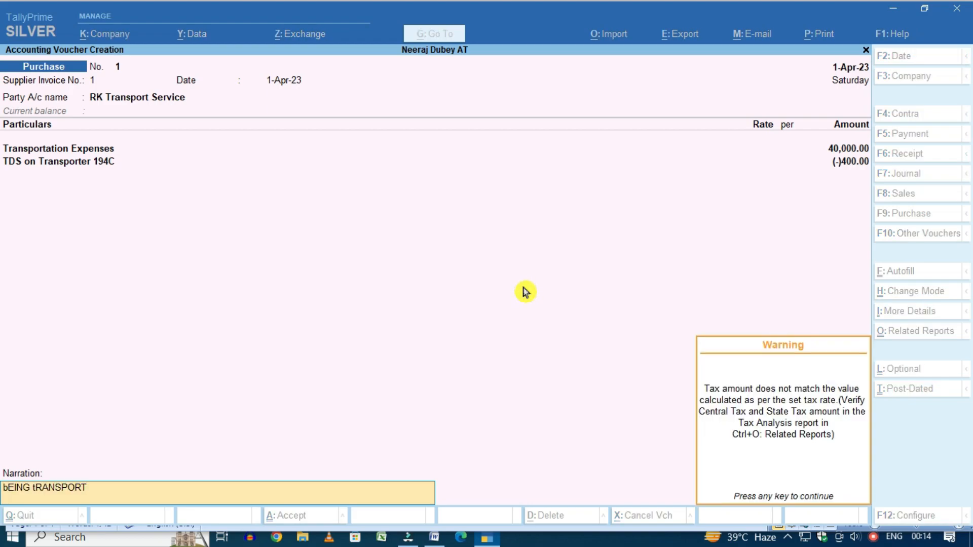
key("Return")
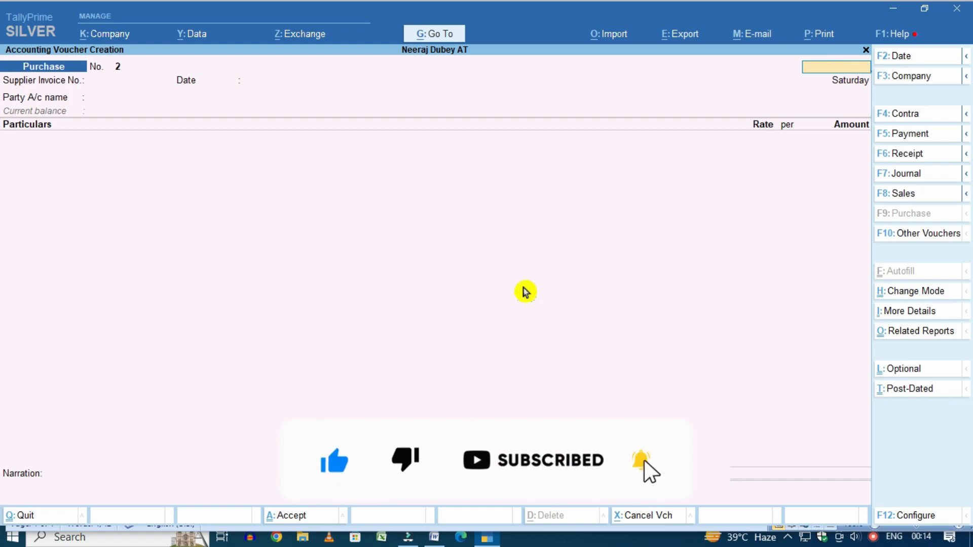
key("Escape")
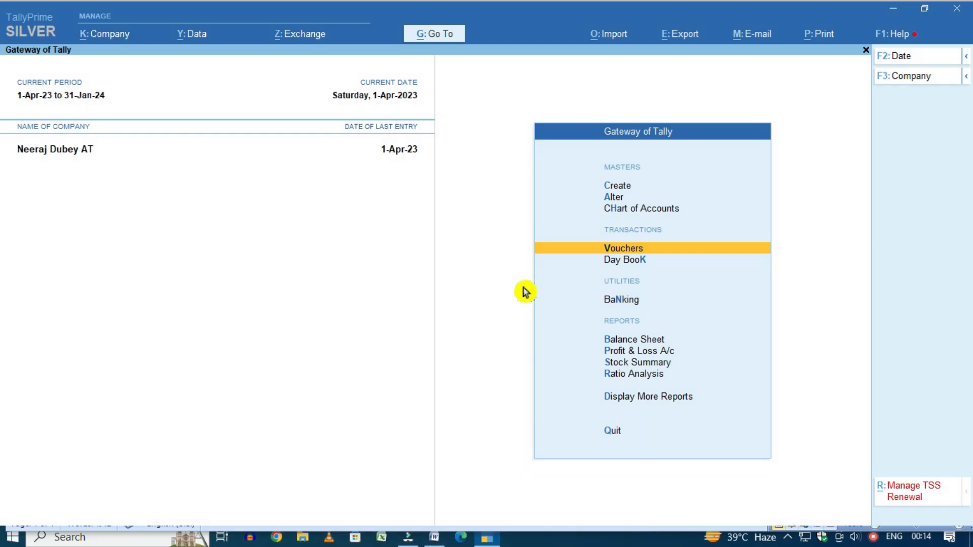
View the Transportation Expenses and TDS on Transporter 194C ledger reports
key("Escape")
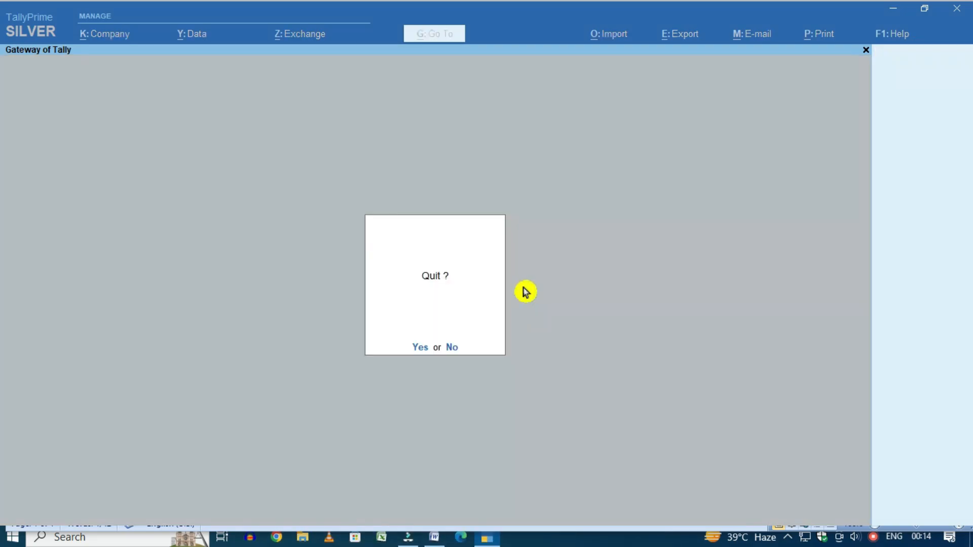
key("Escape")
type("dalTRAN")
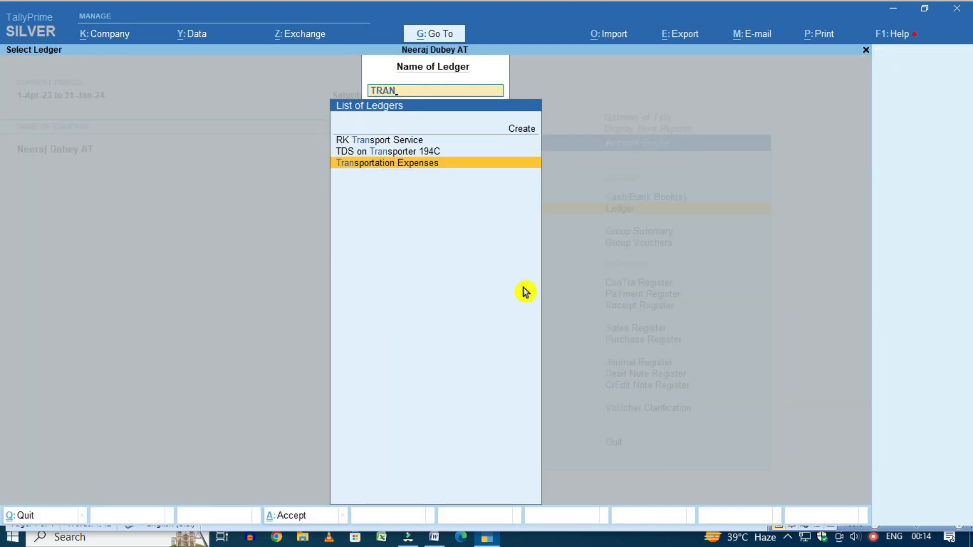
key("Return")
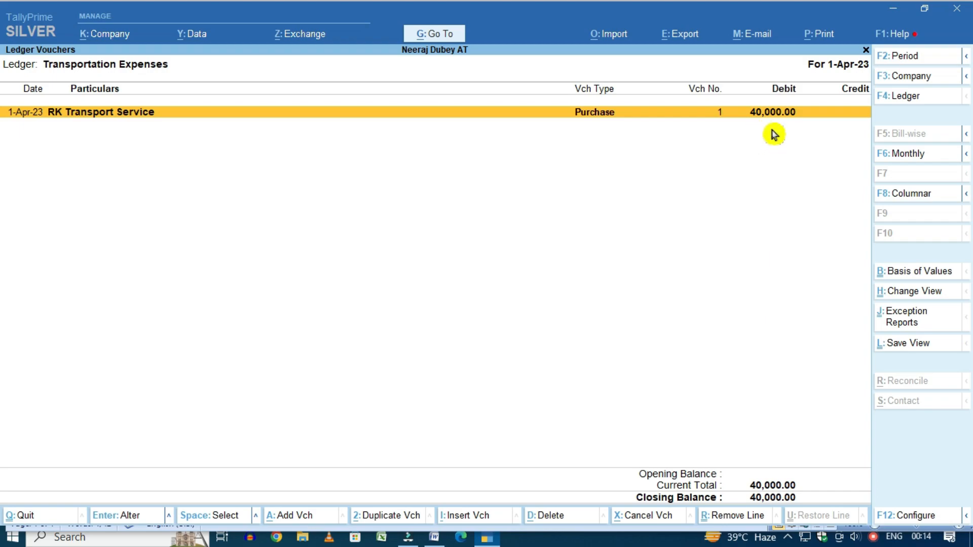
key("Escape")
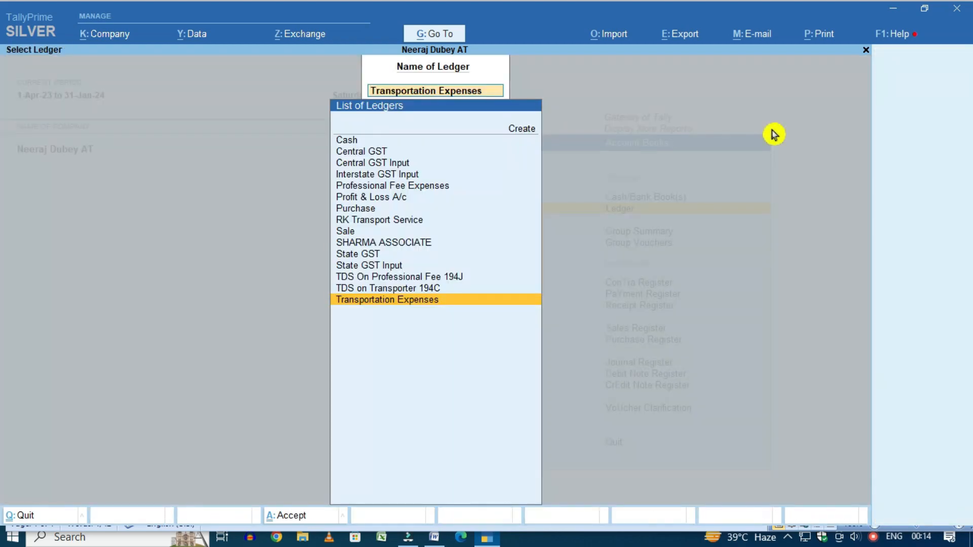
key("BackSpace")
type("TDS")
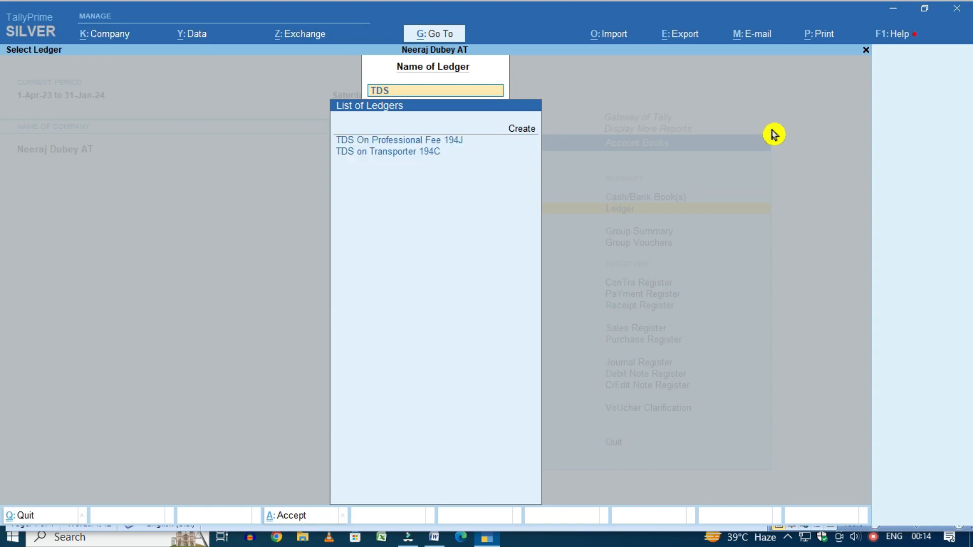
key("Down")
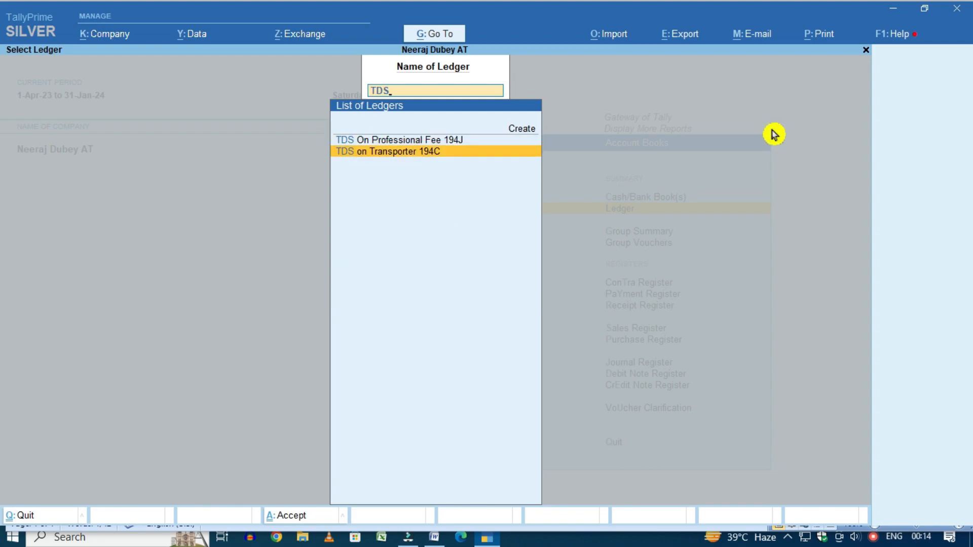
key("Return")
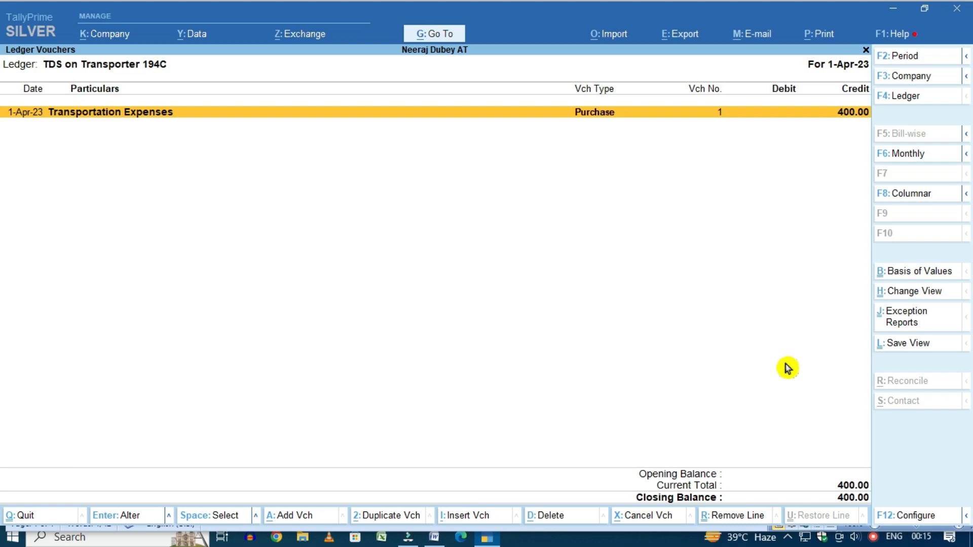
key("Escape")
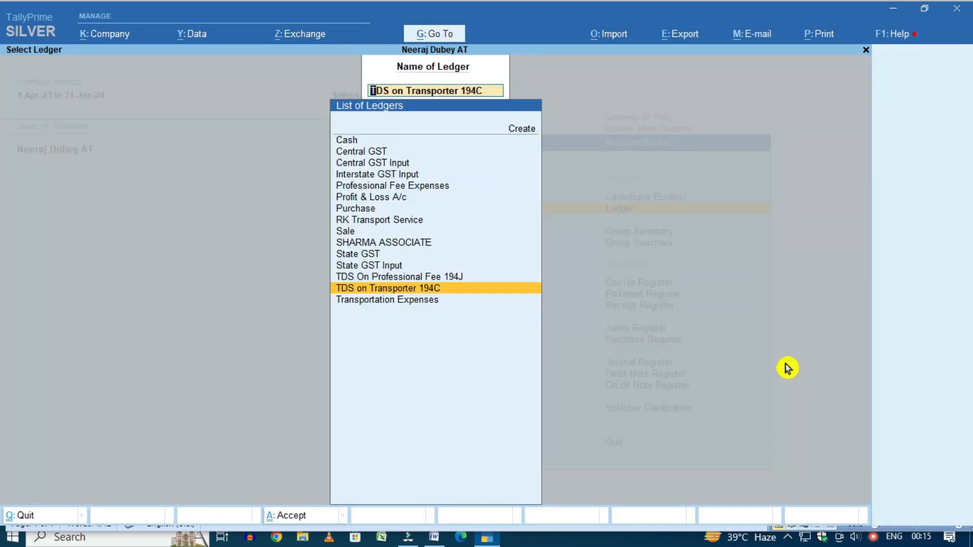
View the RK Transport Service ledger showing 39,600 credit, then open purchase voucher No. 2
key("BackSpace")
key("Escape")
key("Escape")
key("Escape")
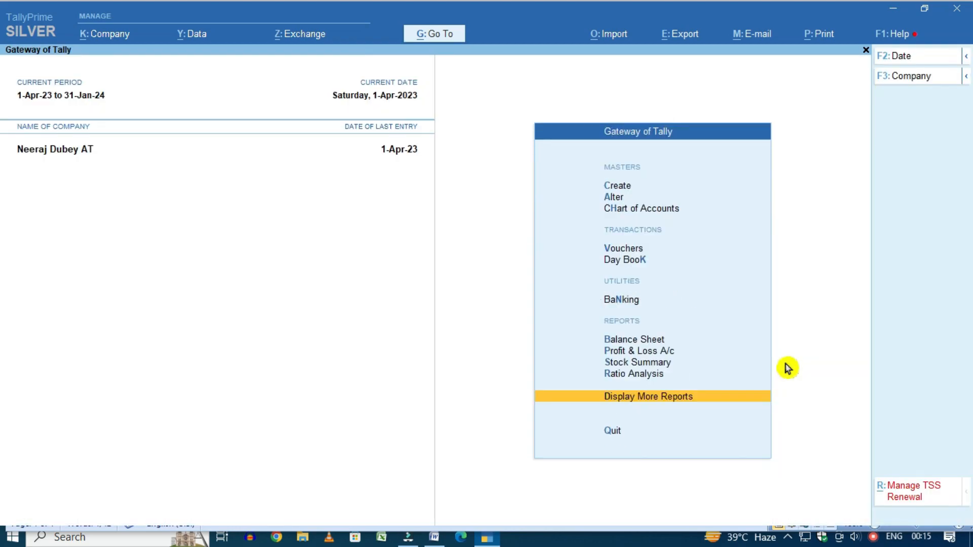
key("Escape")
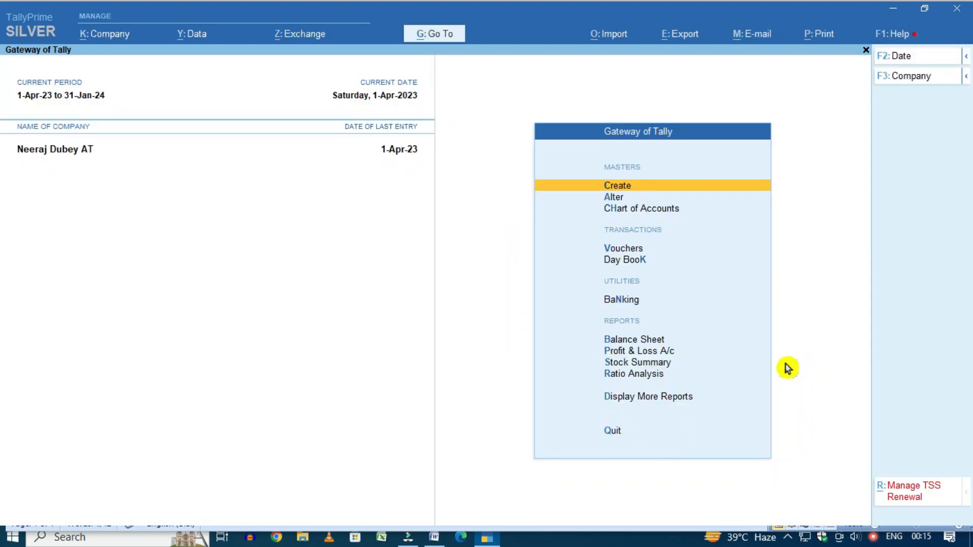
type("dalRK")
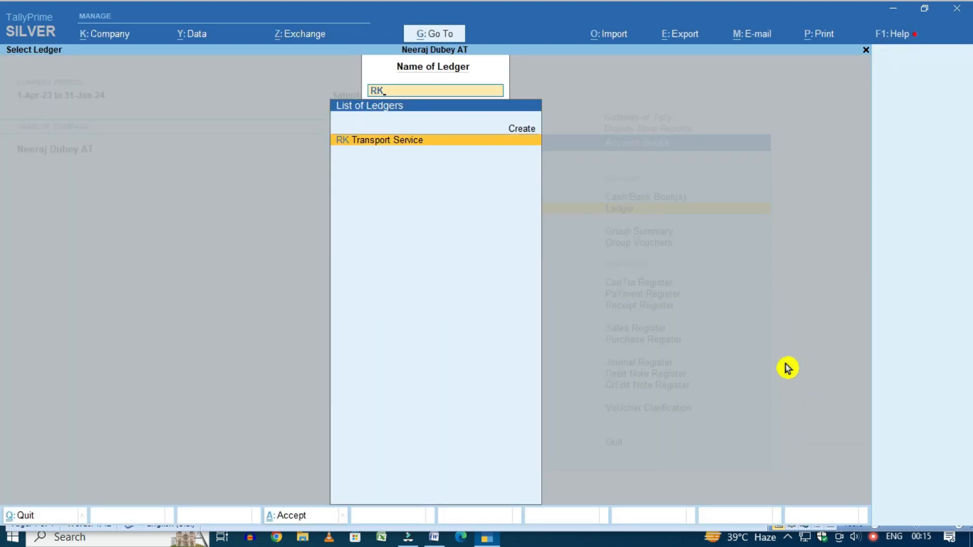
key("Return")
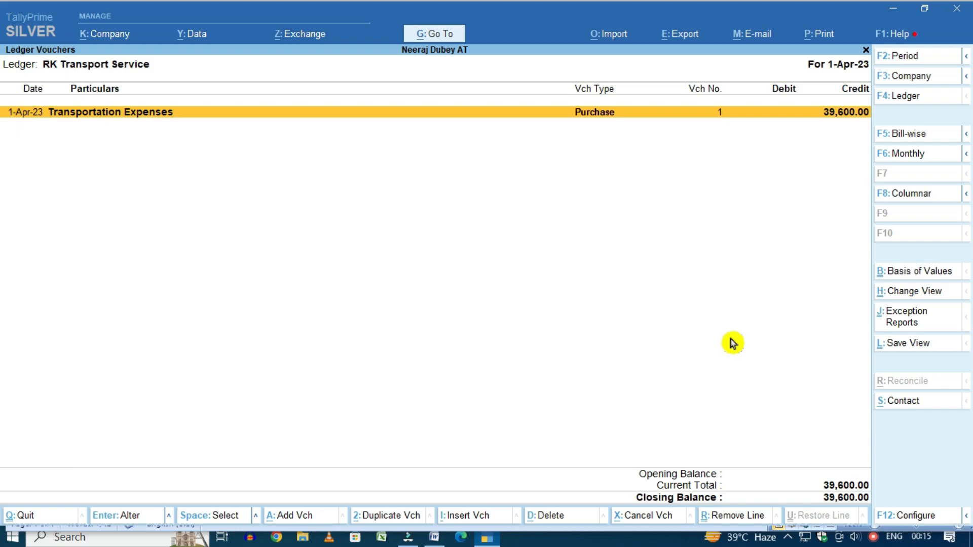
key("Escape")
key("Escape")
key("Escape")
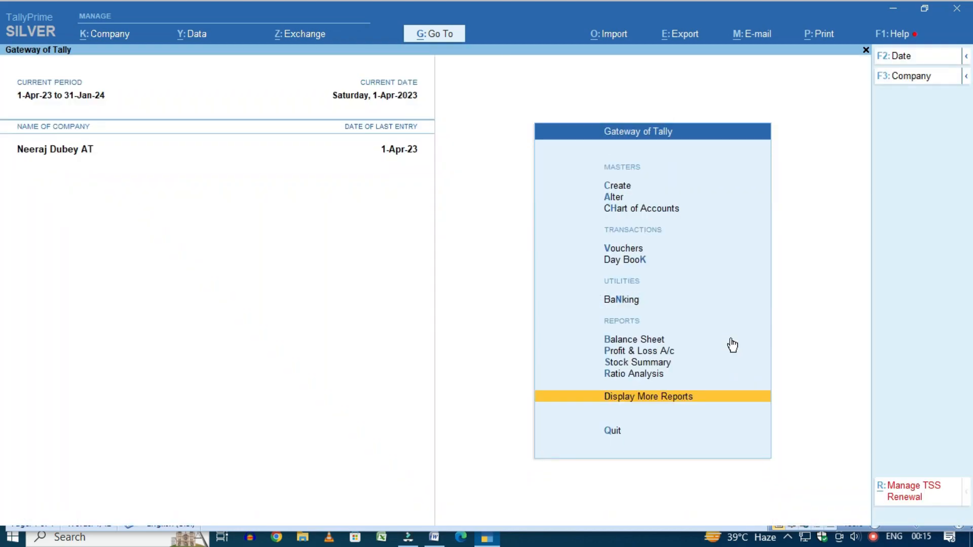
key("Escape")
key("n")
key("F9")
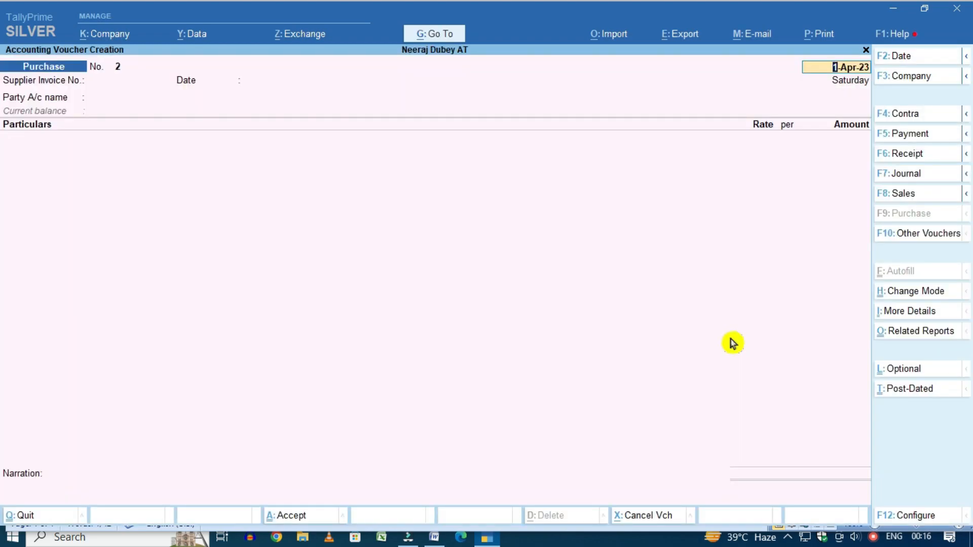
Start Journal voucher 1 and debit Professional Fee Expenses with 50,000
key("F7")
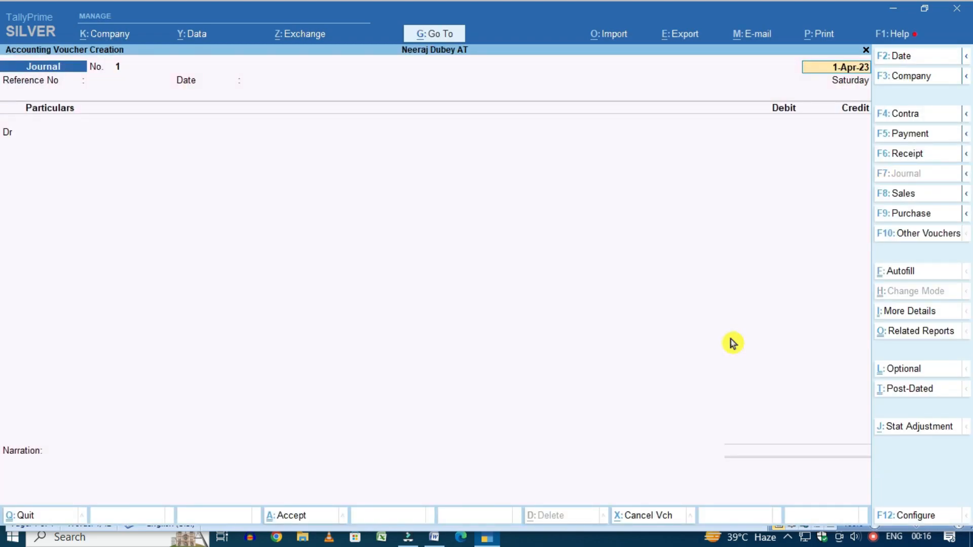
key("Return")
type("1")
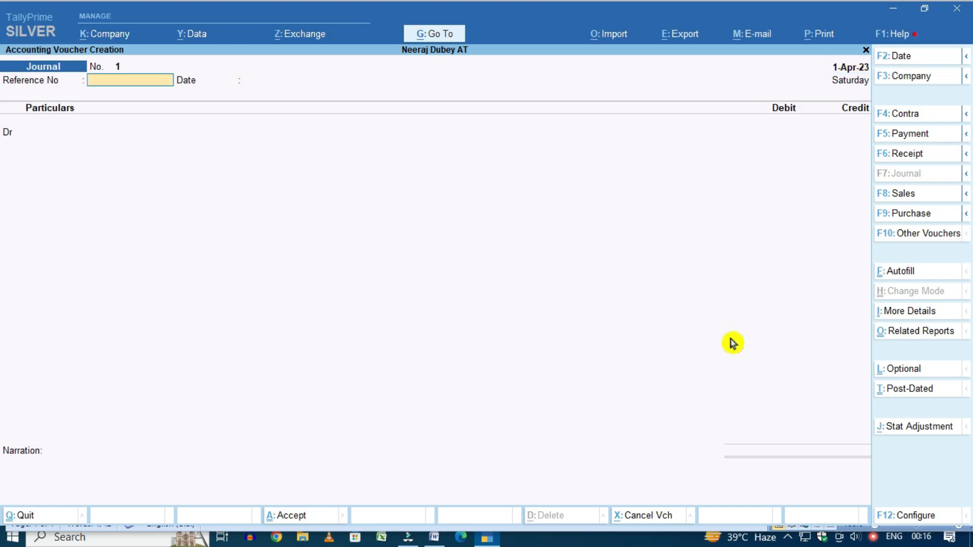
key("Return")
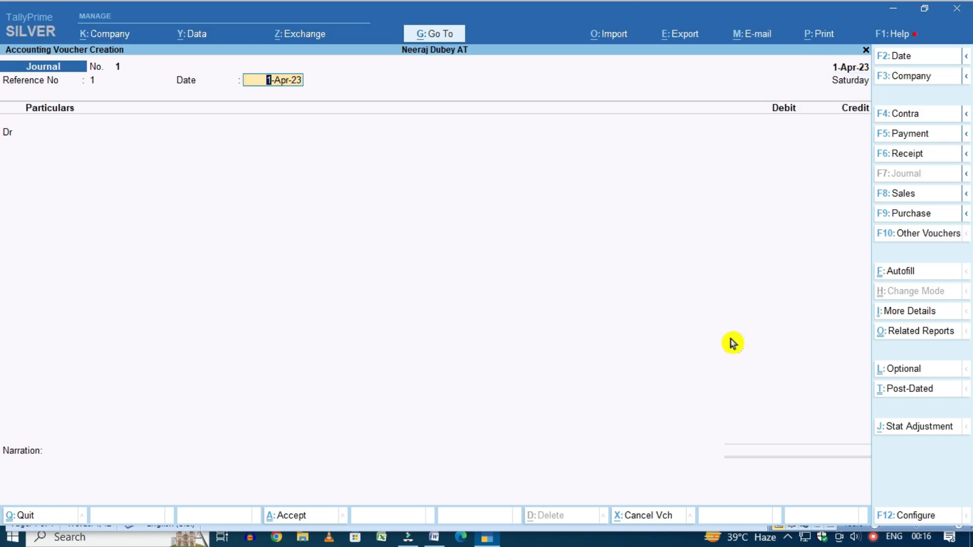
key("Return")
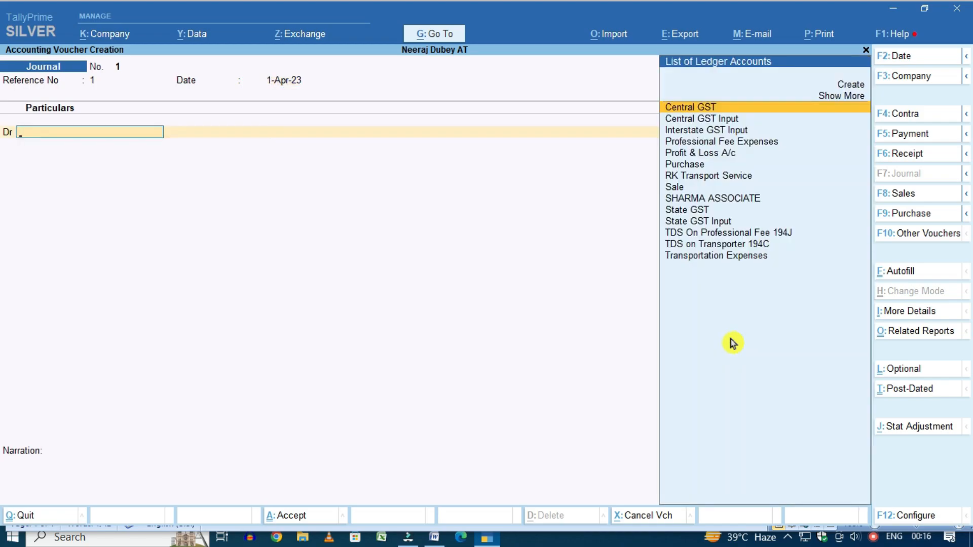
type("P")
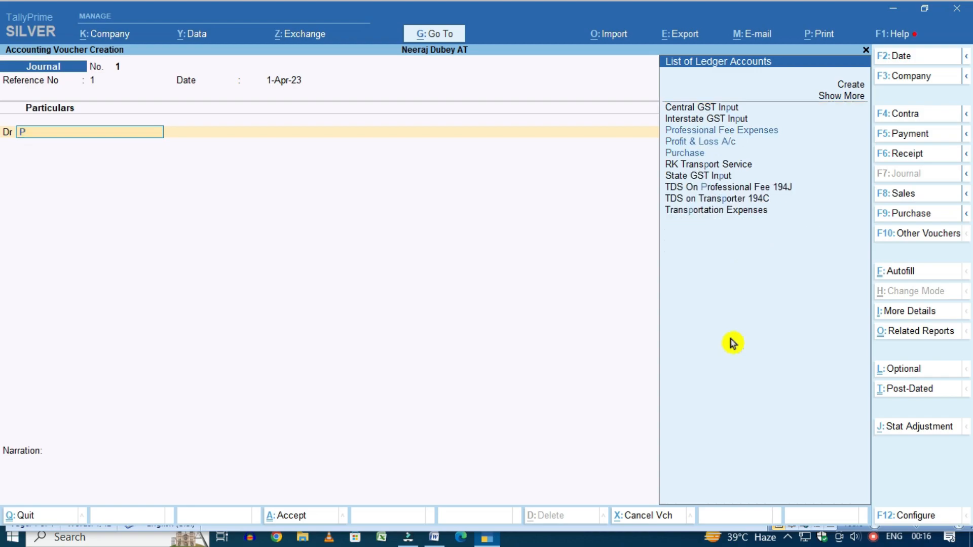
type("RO")
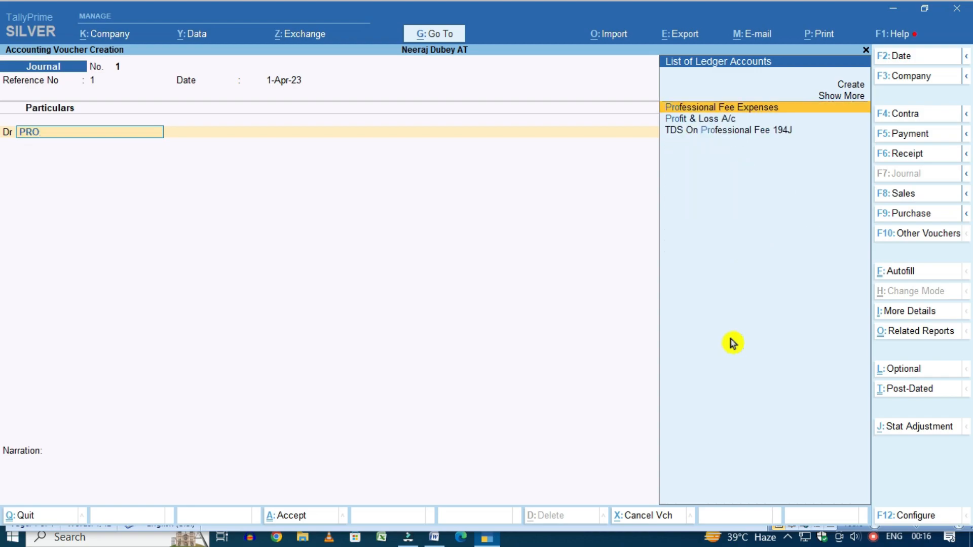
key("Return")
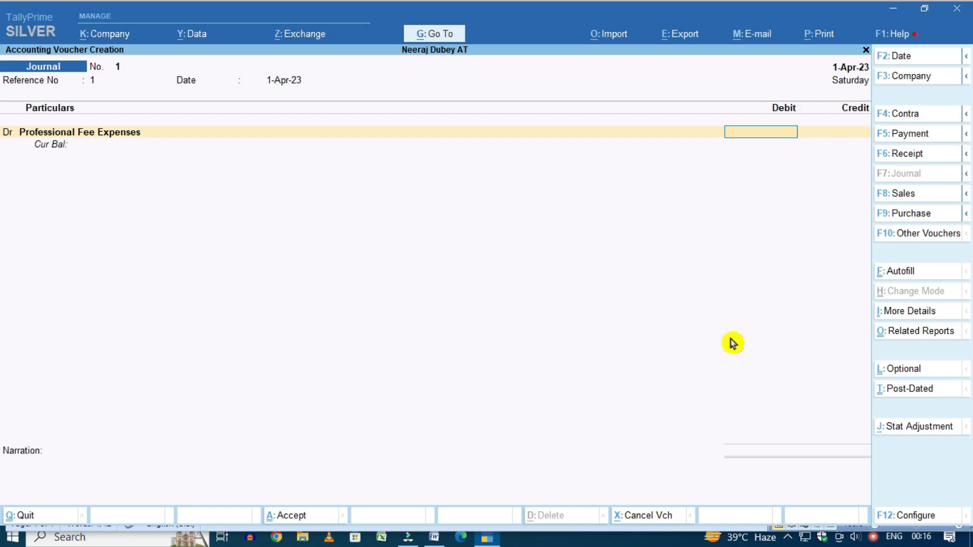
type("50000")
key("Return")
Credit SHARMA ASSOCIATE on the journal with 45,000
key("BackSpace")
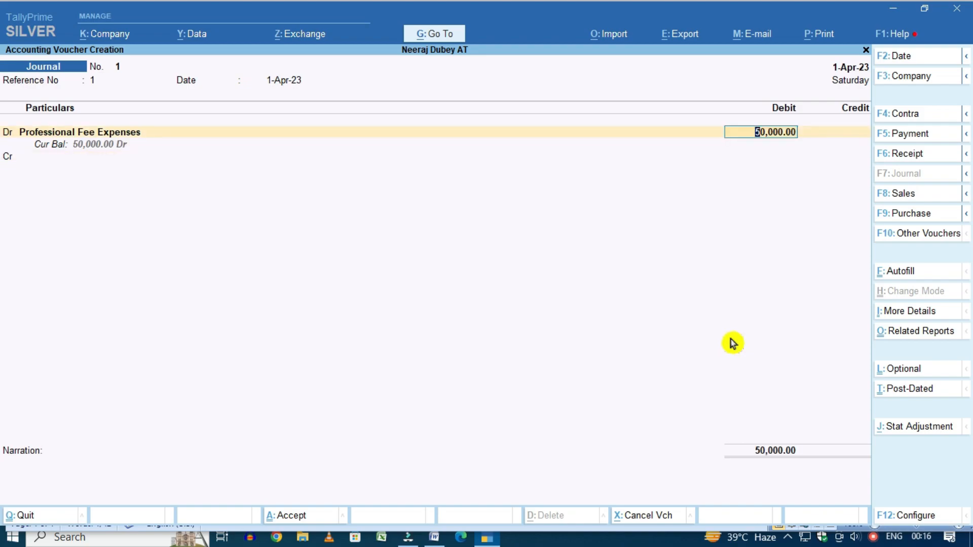
key("Return")
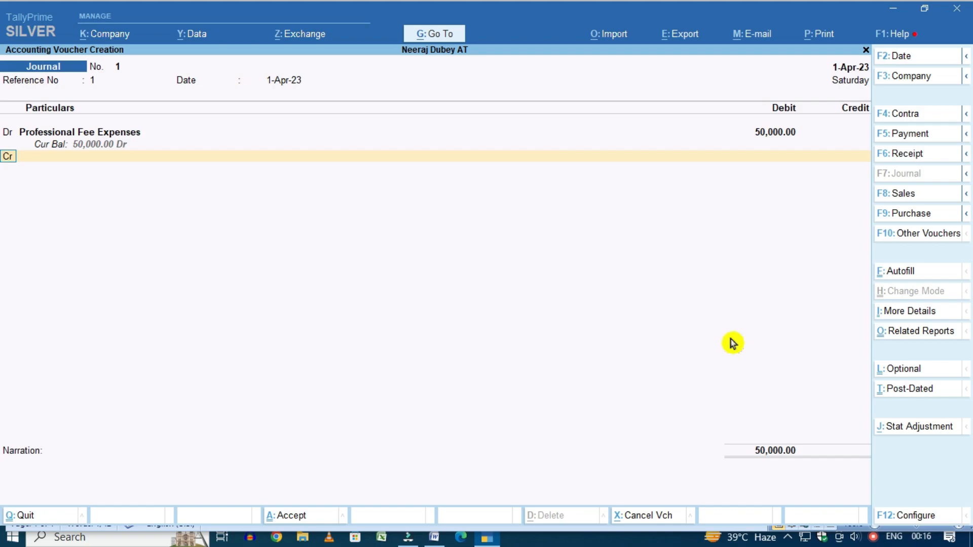
key("Return")
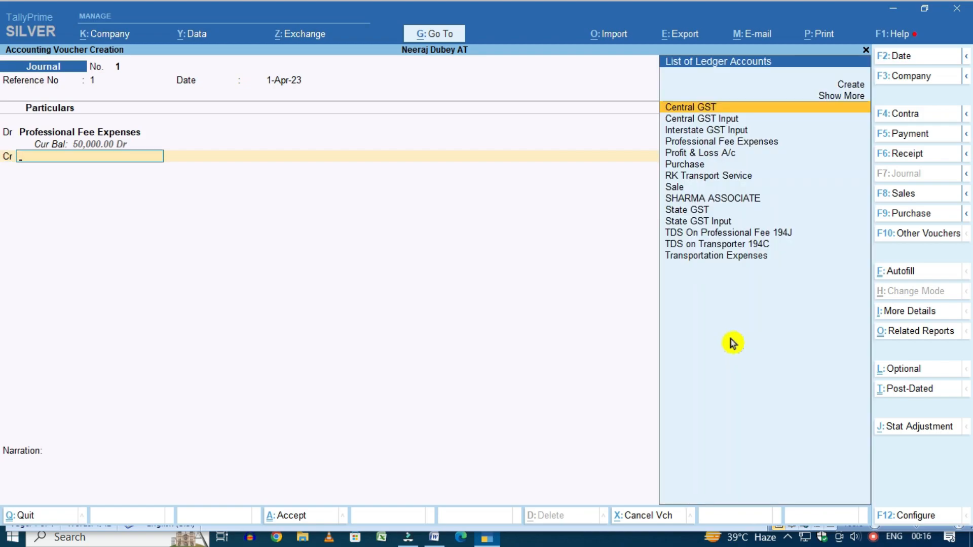
key("Down")
key("Down")
key("Down")
key("Down")
key("Down")
key("Down")
key("Down")
key("Down")
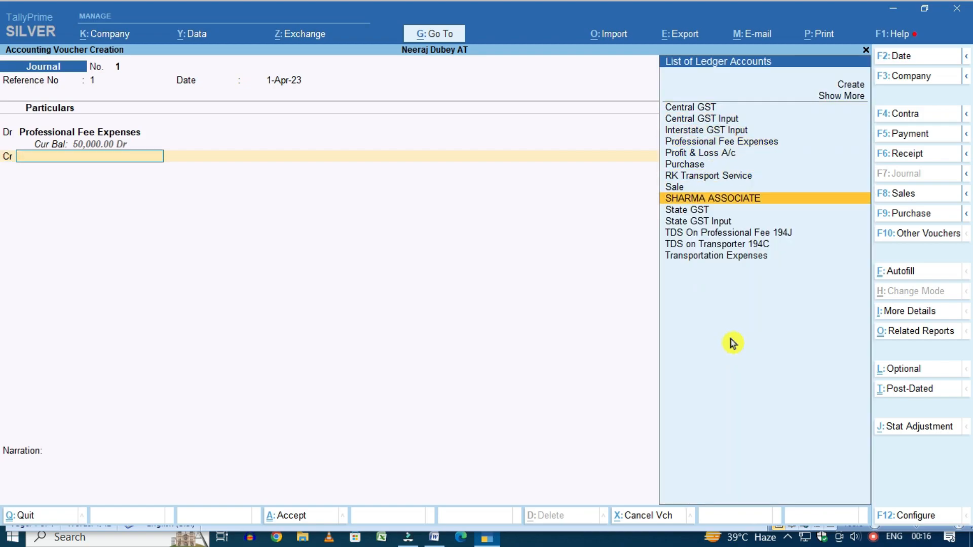
key("Return")
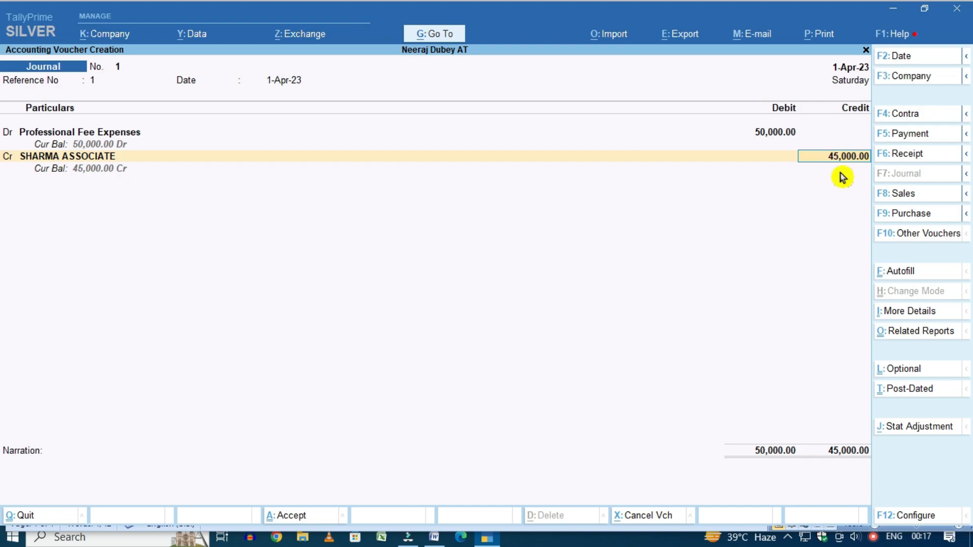
key("Return")
key("Return")
key("Return")
key("Return")
key("Return")
key("Return")
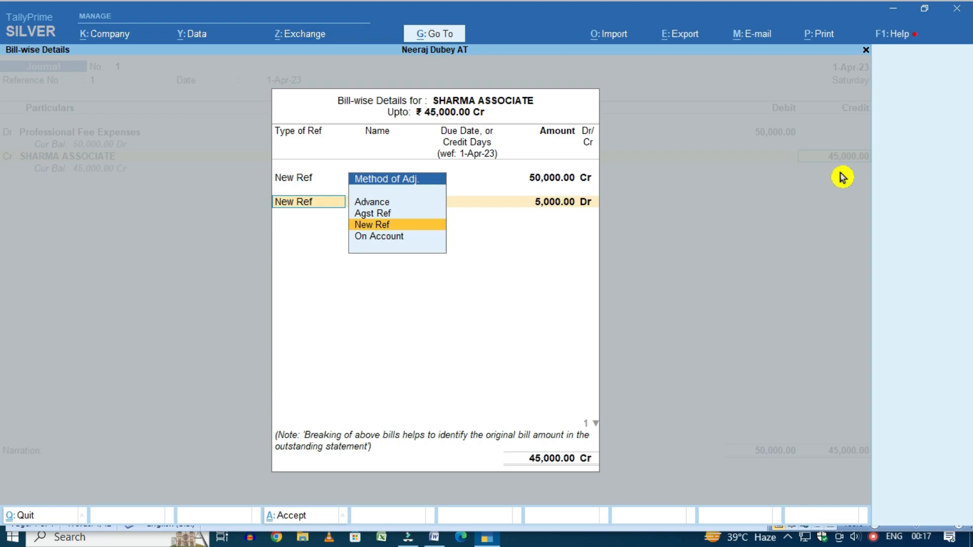
Record SHARMA ASSOCIATE's bill-wise references as New Ref 1 for 50,000 Cr and 5,000 Dr
key("Return")
key("Return")
key("Return")
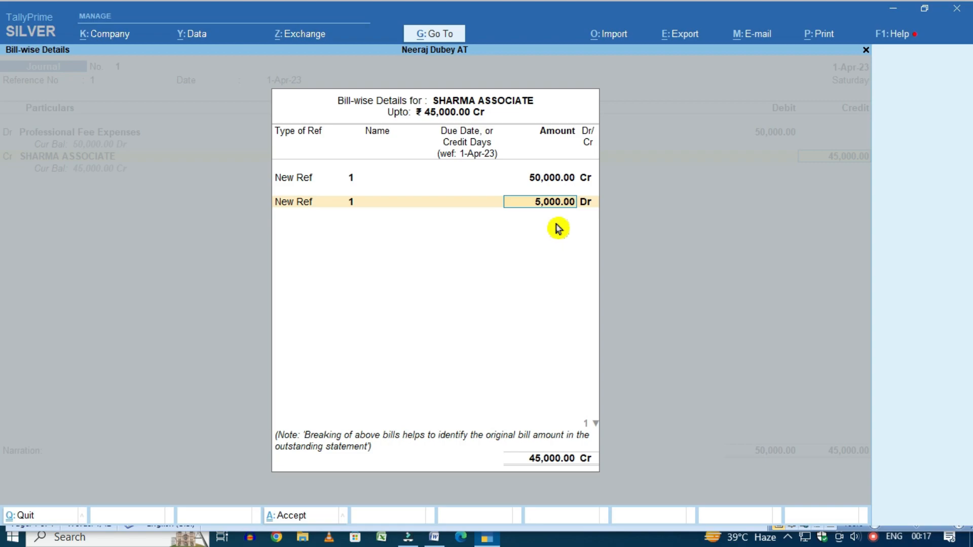
key("Return")
key("Return")
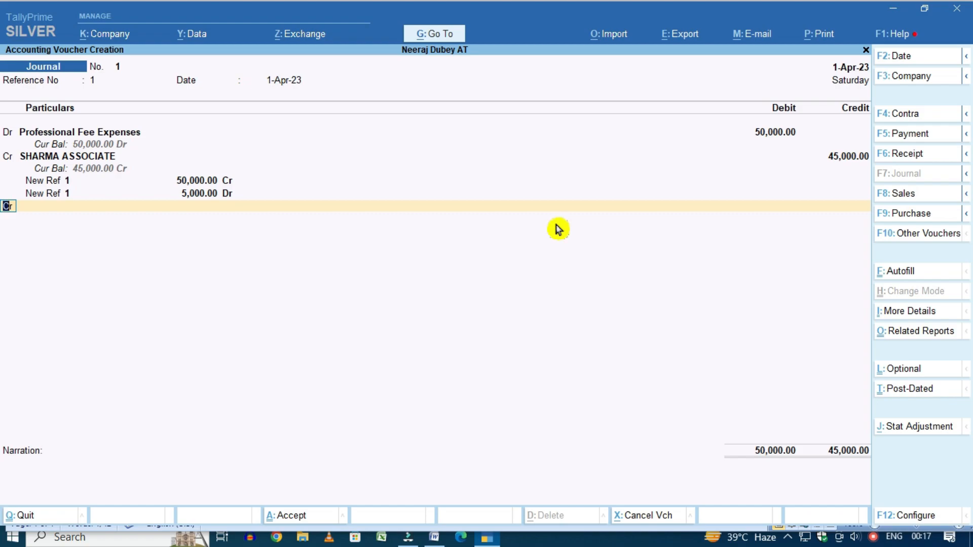
Credit TDS On Professional Fee 194J with 5,000 on the journal
key("Return")
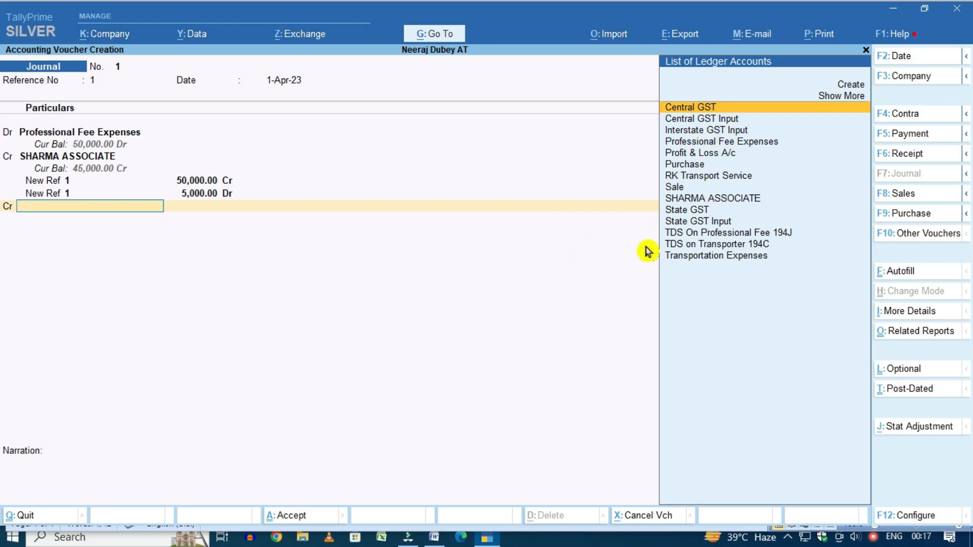
key("Down")
key("Down")
key("Down")
key("Down")
key("Down")
key("Down")
key("Down")
key("Down")
key("Down")
key("Down")
key("Down")
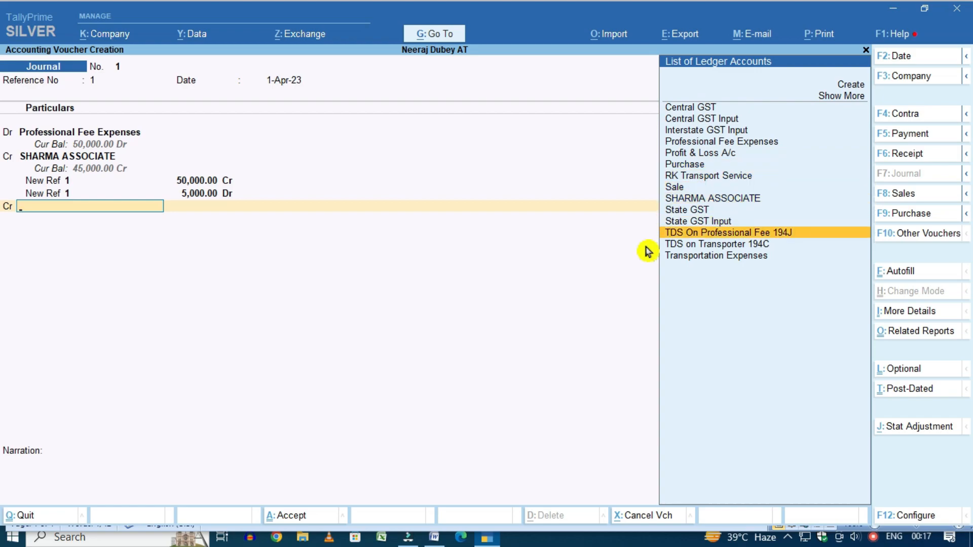
key("Return")
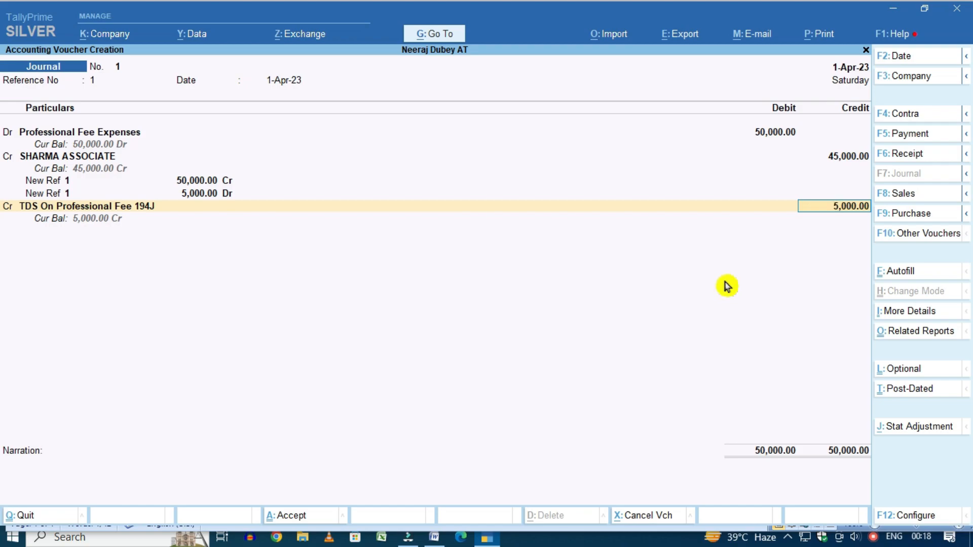
key("Return")
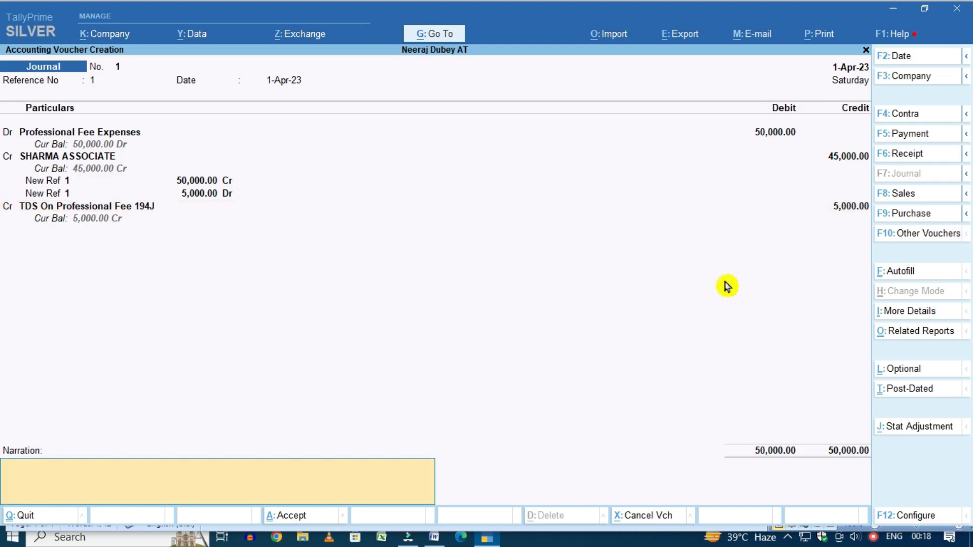
Add the narration 'Being professional fee' and save journal voucher 1
type("Being professional fee")
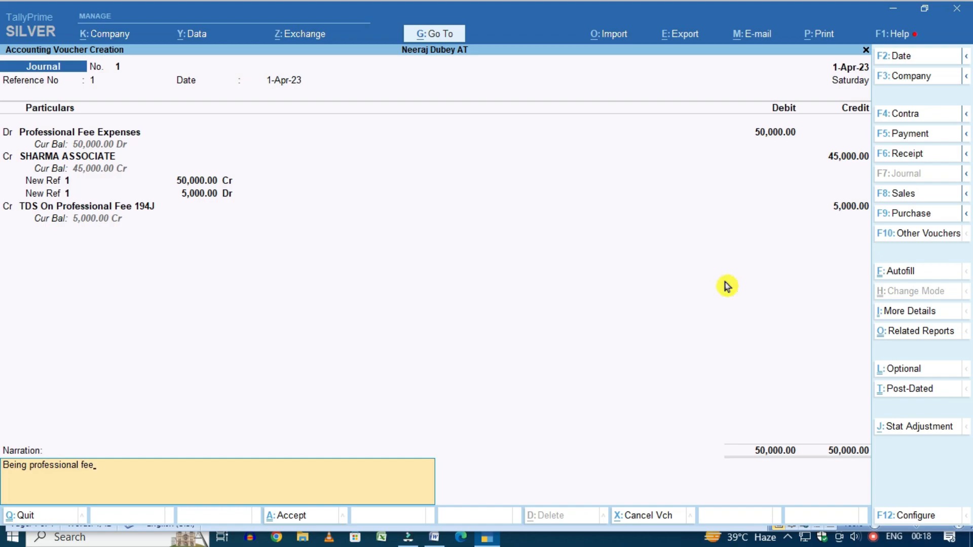
key("ctrl+a")
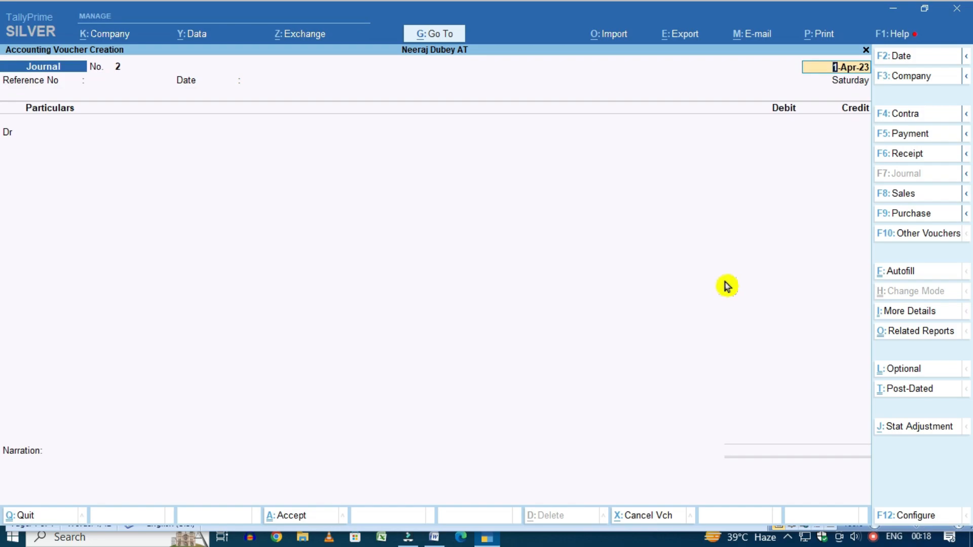
key("Escape")
key("Escape")
Open the Professional Fee Expenses ledger report to check the journal entry
key("n")
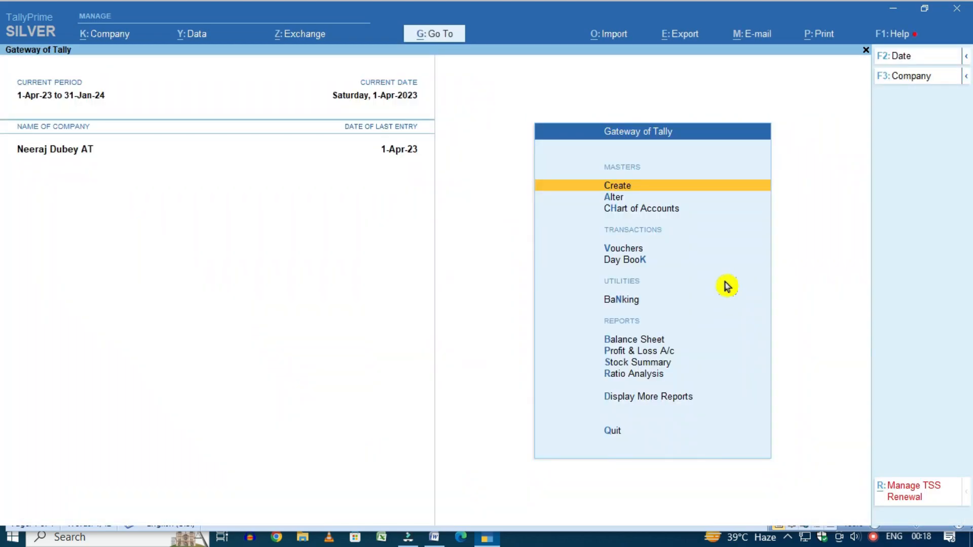
key("d")
key("a")
type("l")
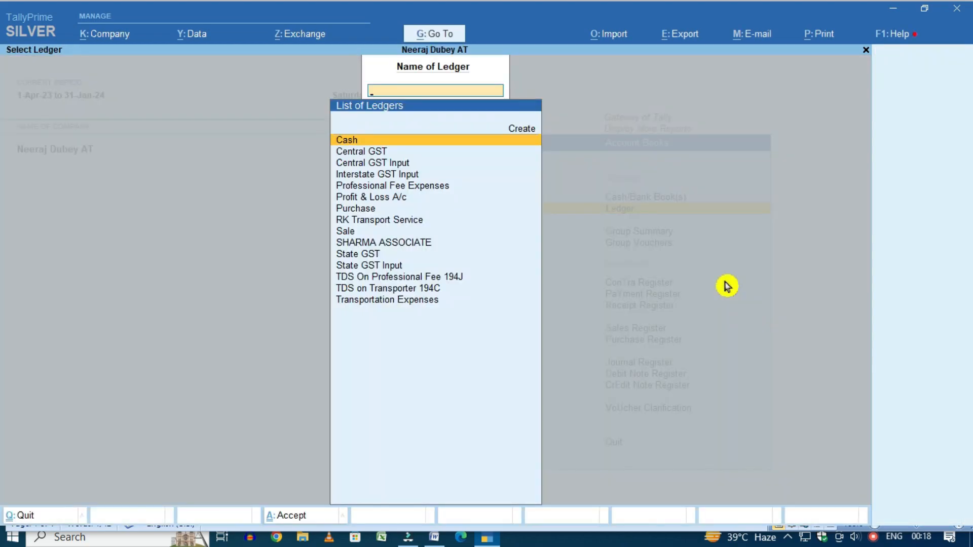
type("Profe")
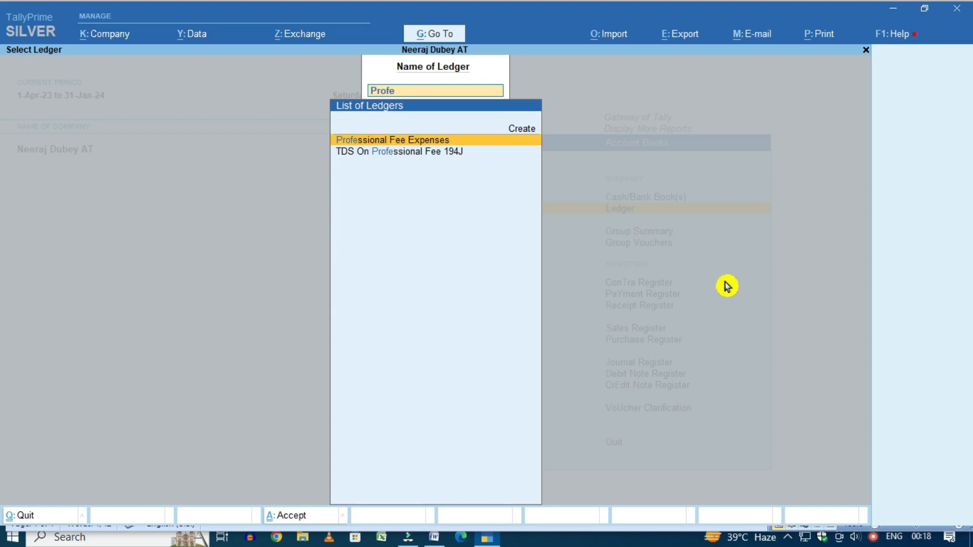
key("Return")
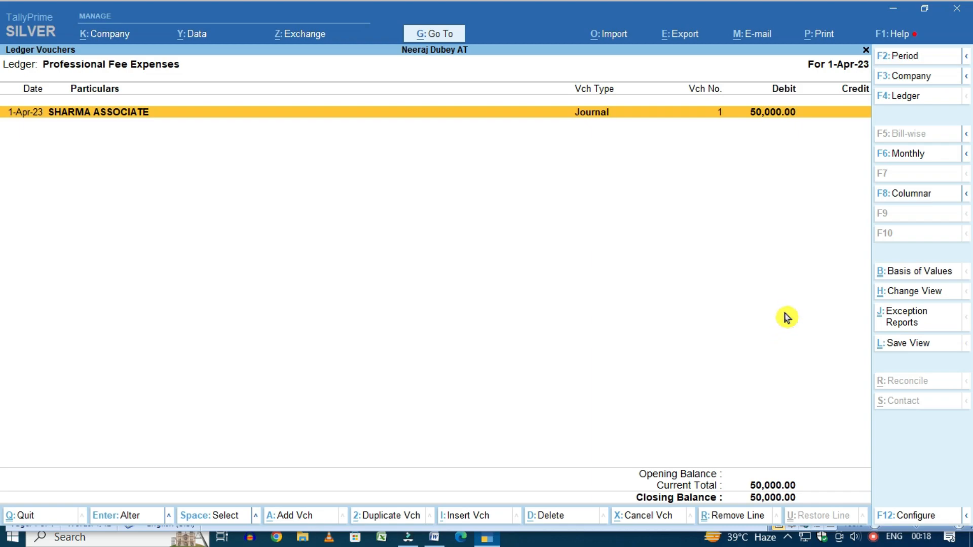
View the TDS On Professional Fee 194J ledger report
key("Escape")
type("Tds")
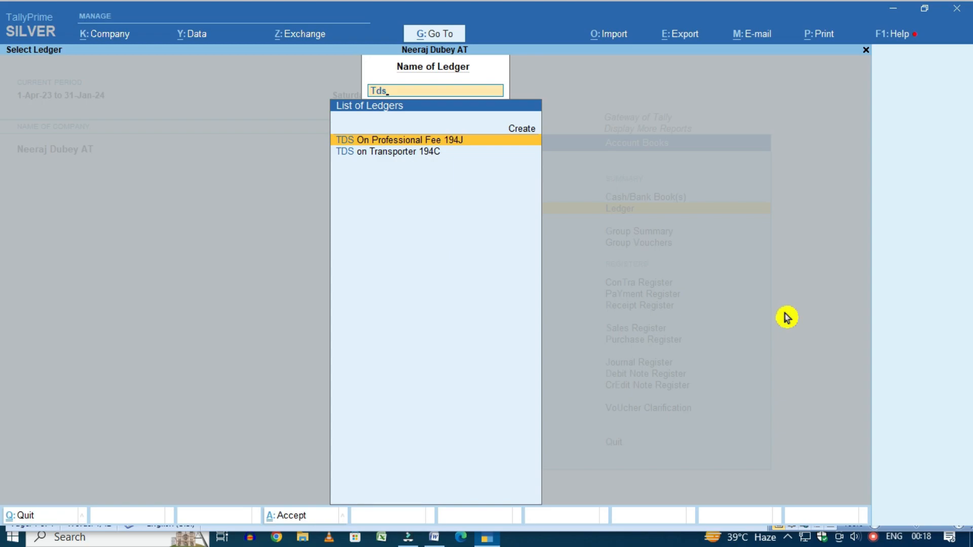
key("Return")
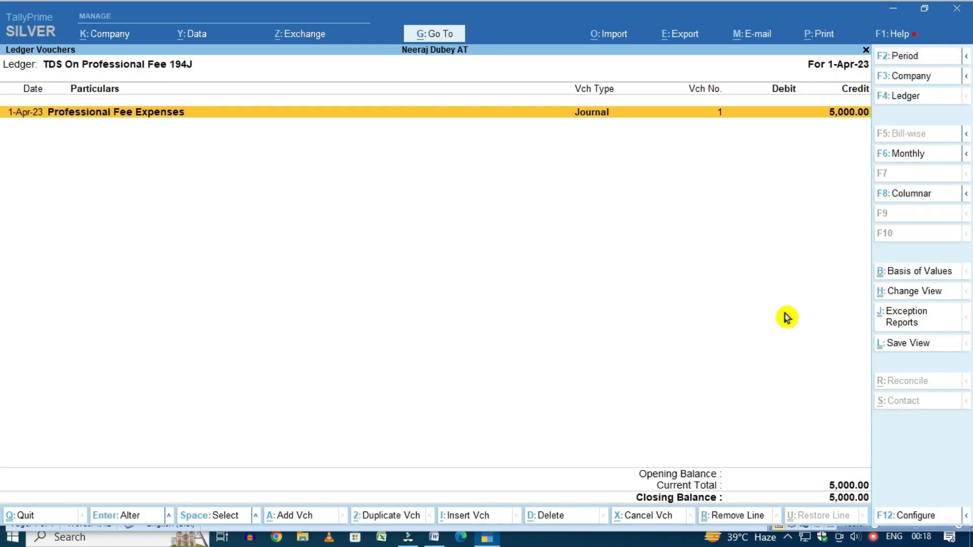
View the SHARMA ASSOCIATE ledger showing the 45,000 credit, then return to Gateway of Tally
key("Escape")
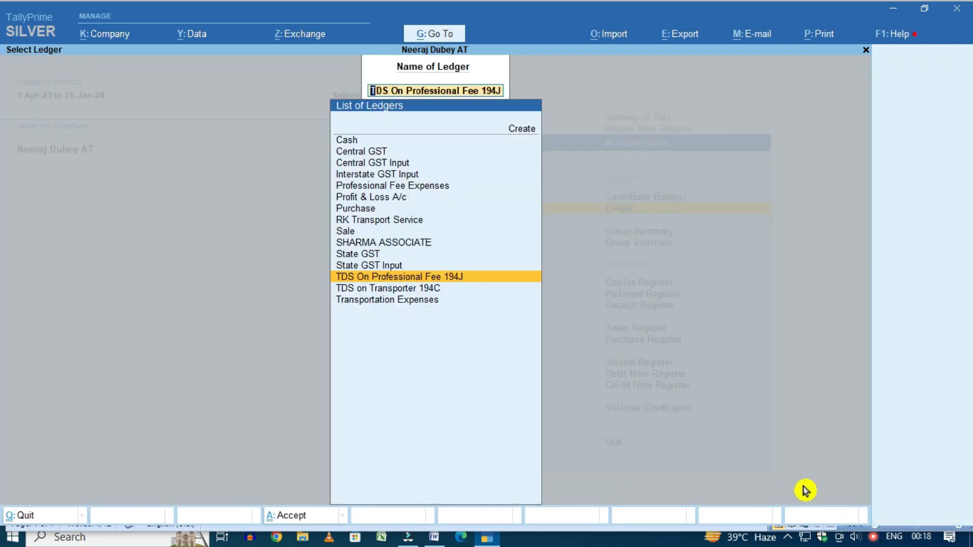
key("BackSpace")
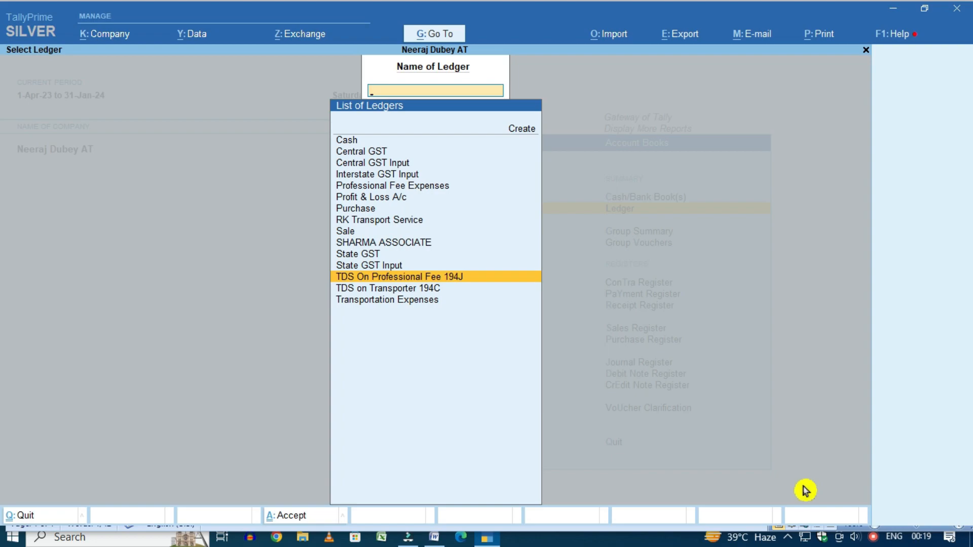
type("Sharma")
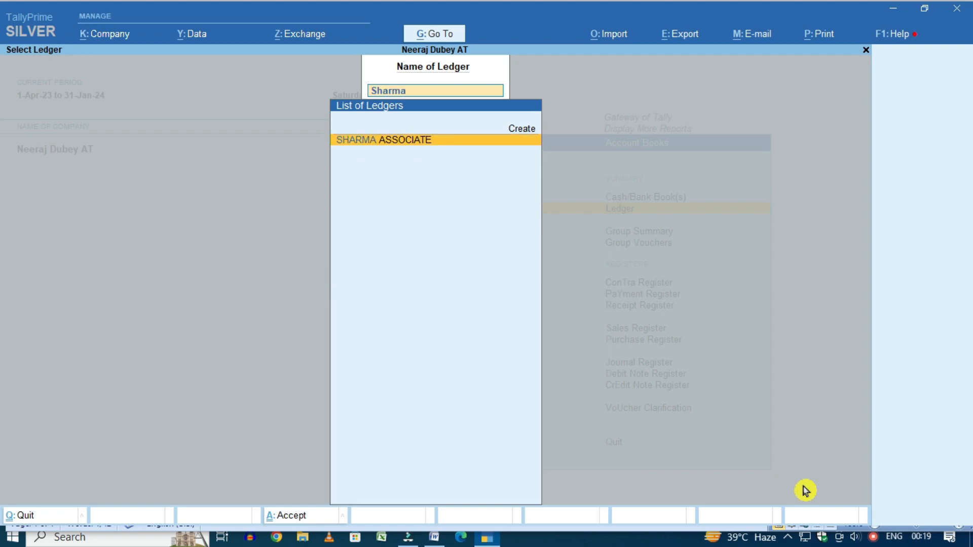
key("Return")
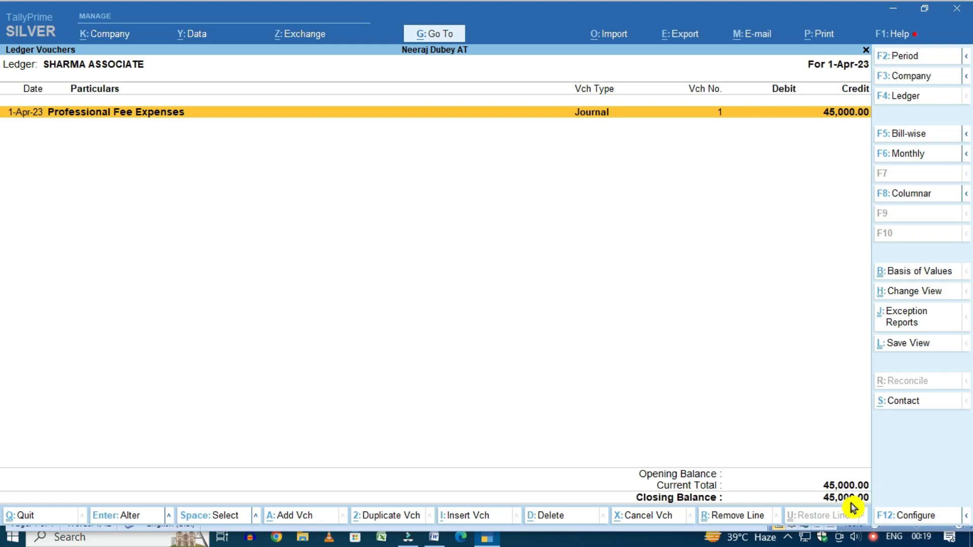
key("Escape")
key("Escape")
key("Escape")
key("Home")
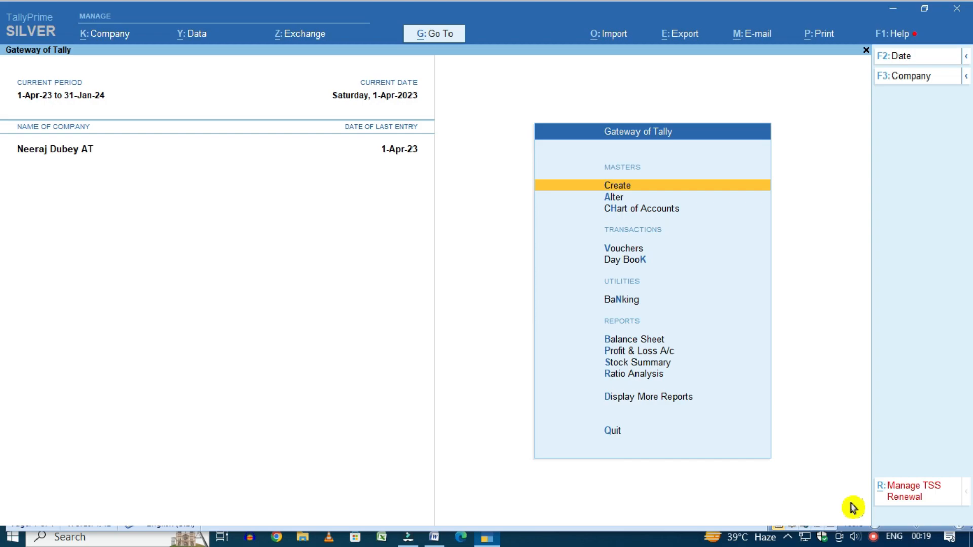
Open TDS Outstandings under Statutory Reports, showing 5,000 for 194J and 400 for 194C
key("d")
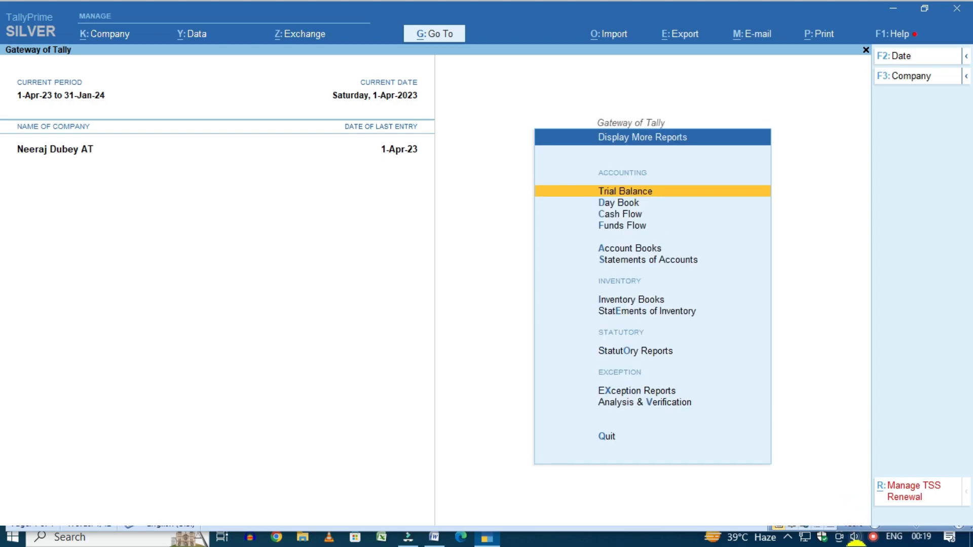
left_click(626, 353)
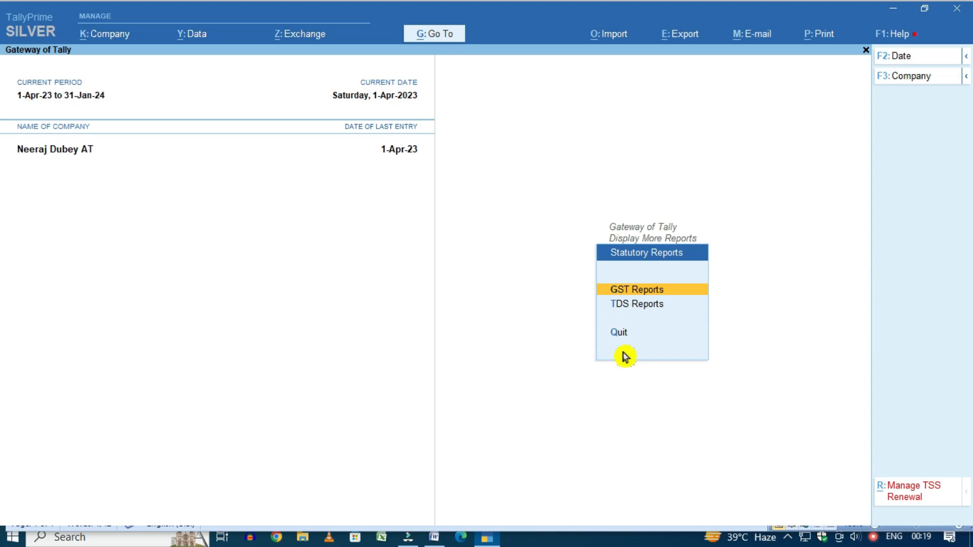
key("Down")
key("Return")
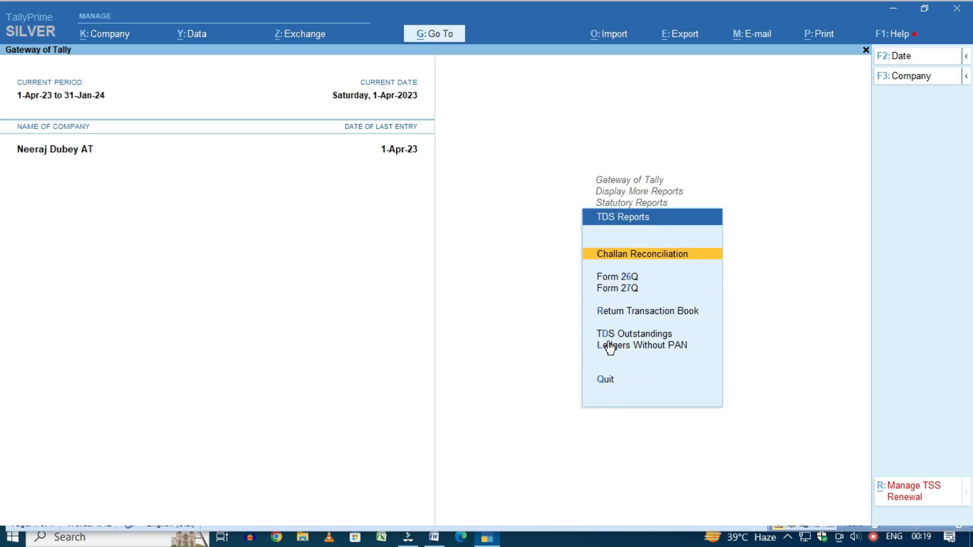
left_click(609, 334)
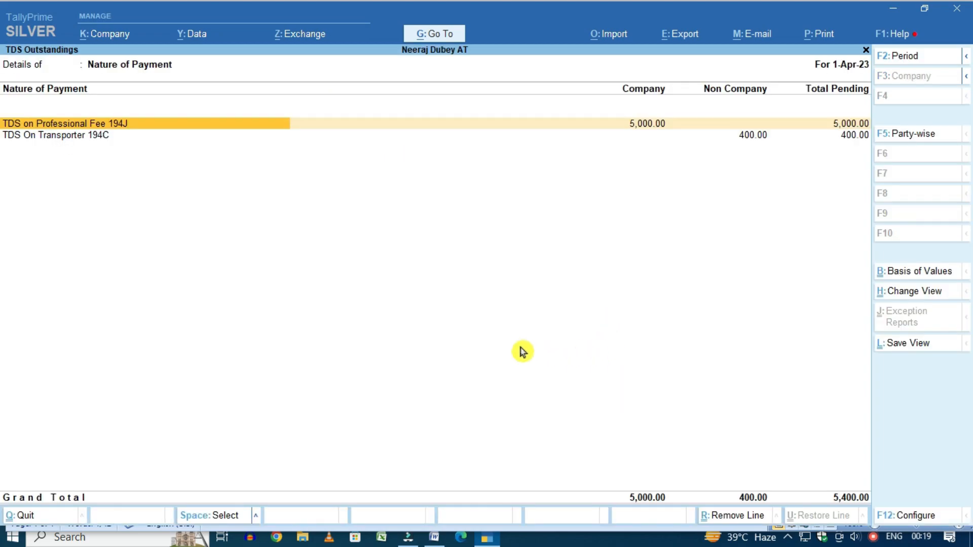
left_click(795, 135)
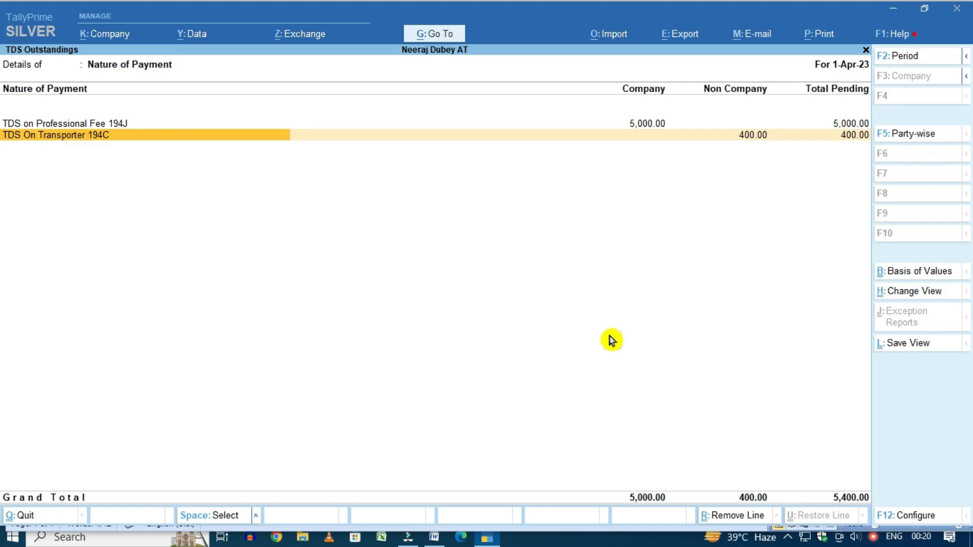